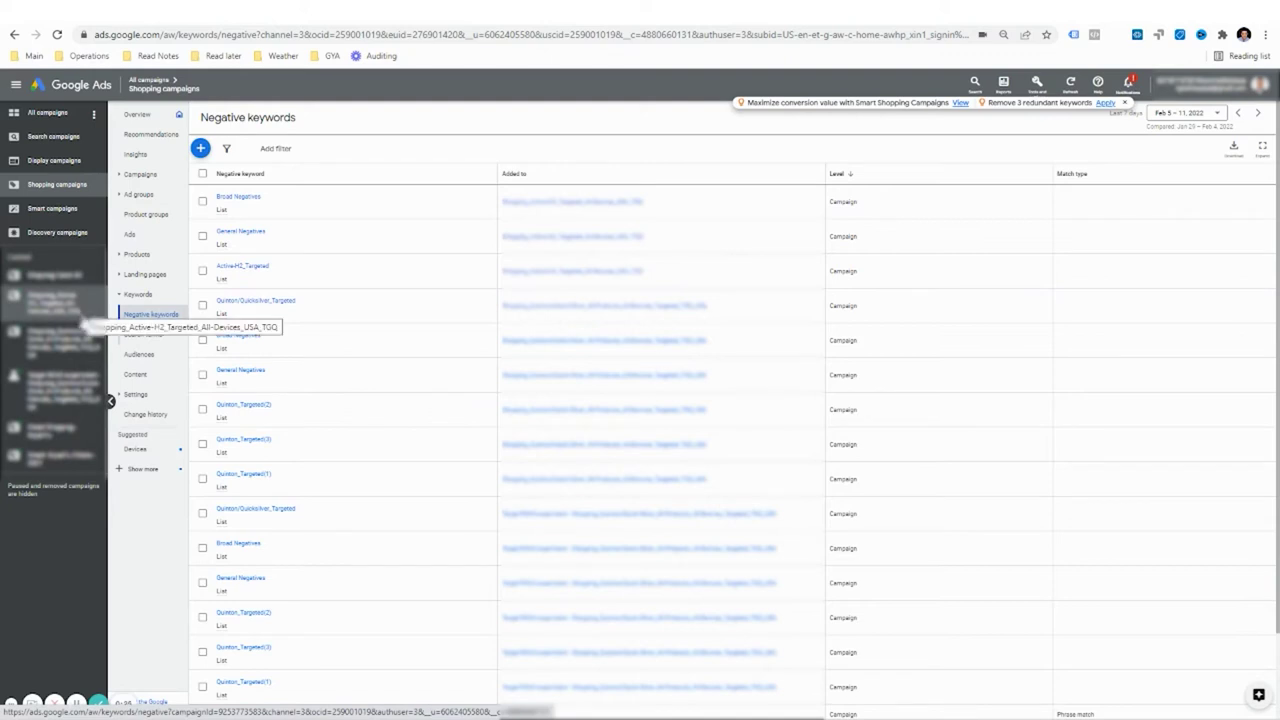
Open the search terms report of the third listed shopping campaign and set its date range to all time.
click(88, 340)
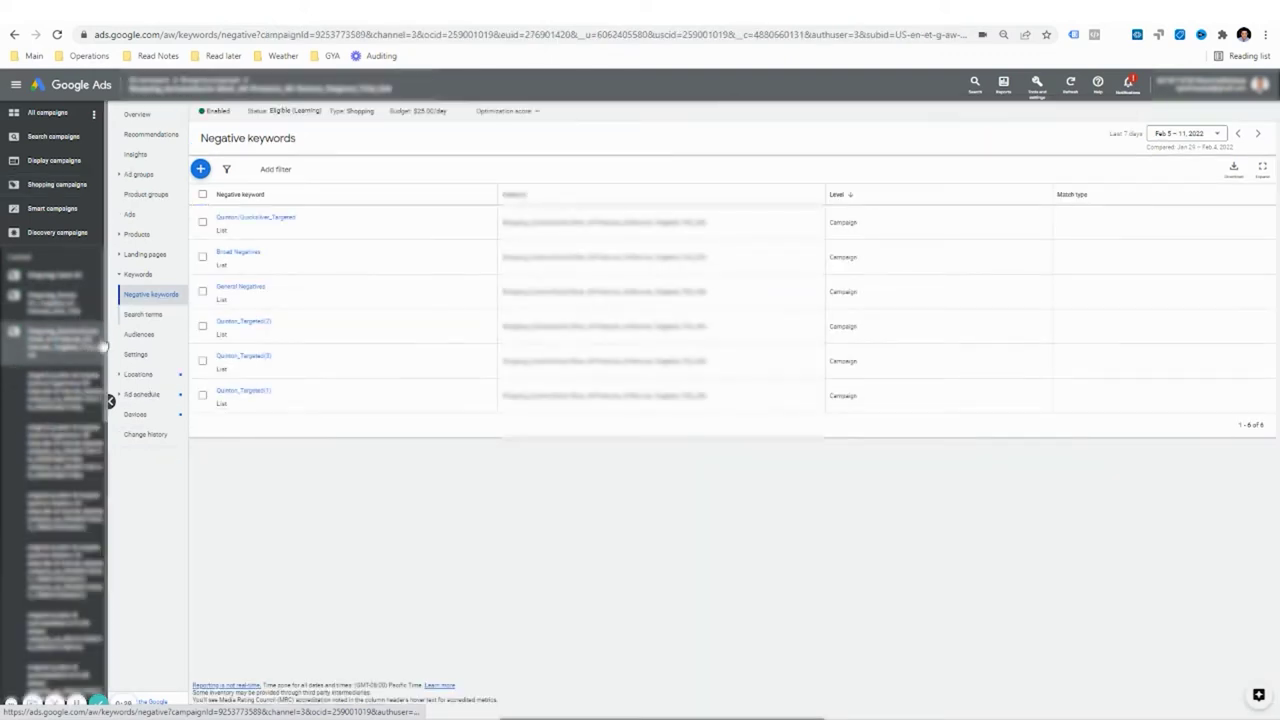
click(131, 322)
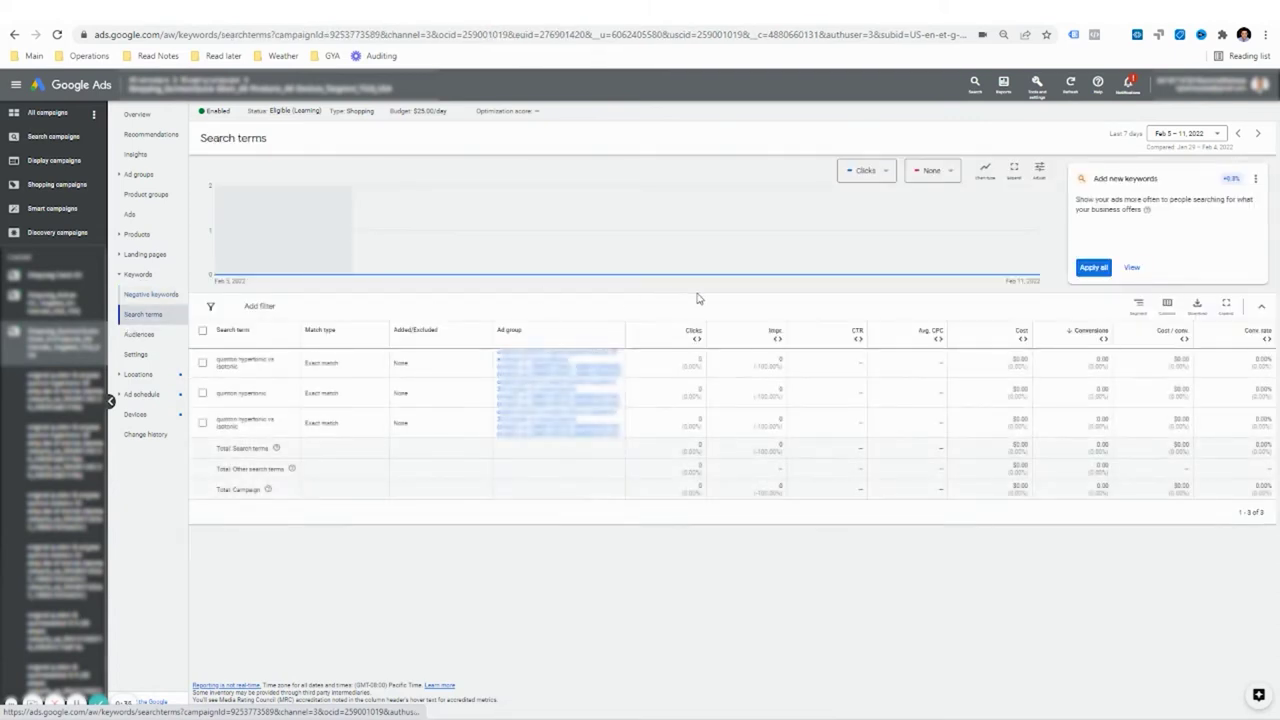
click(1193, 133)
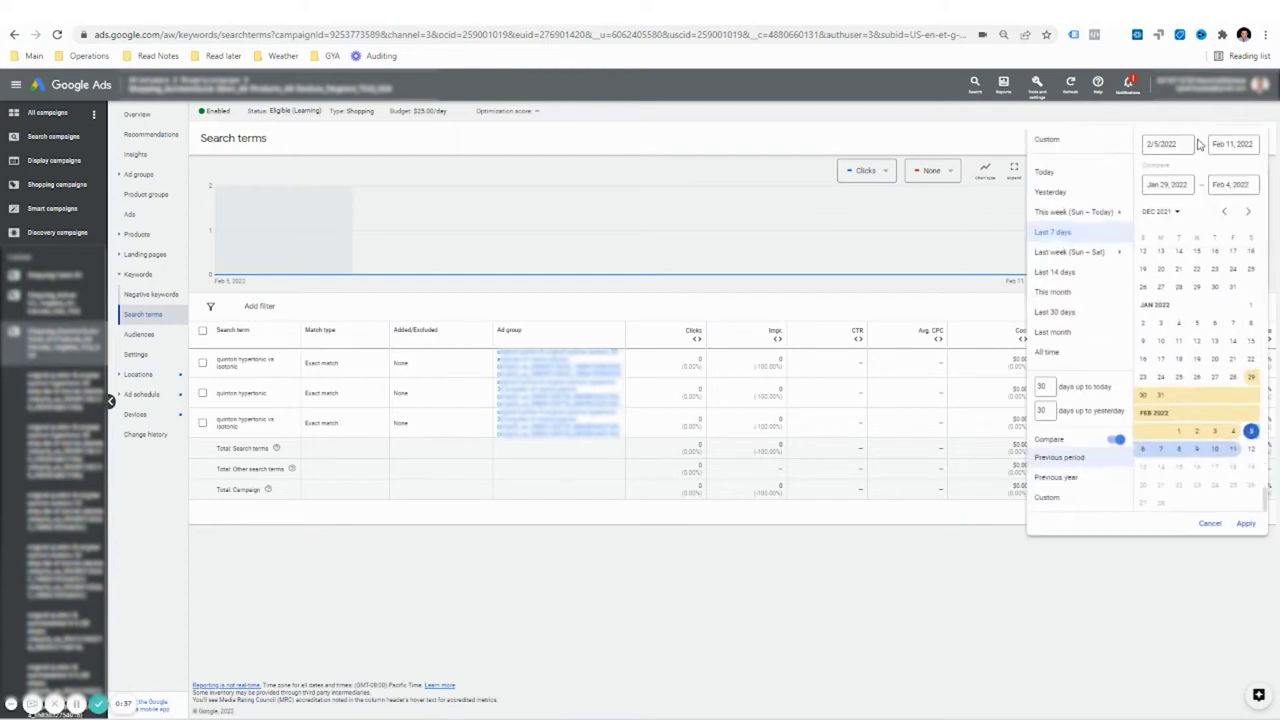
click(1113, 358)
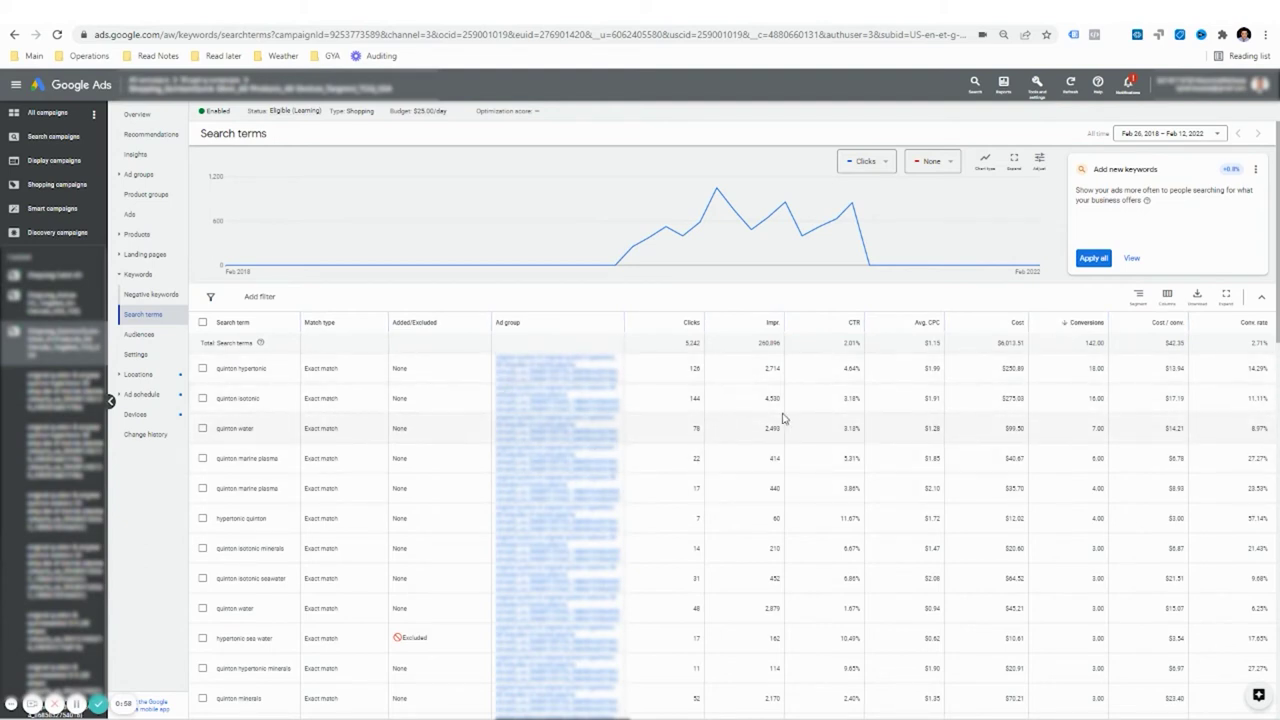
Filter the report to search terms that do not contain "quinton".
click(260, 297)
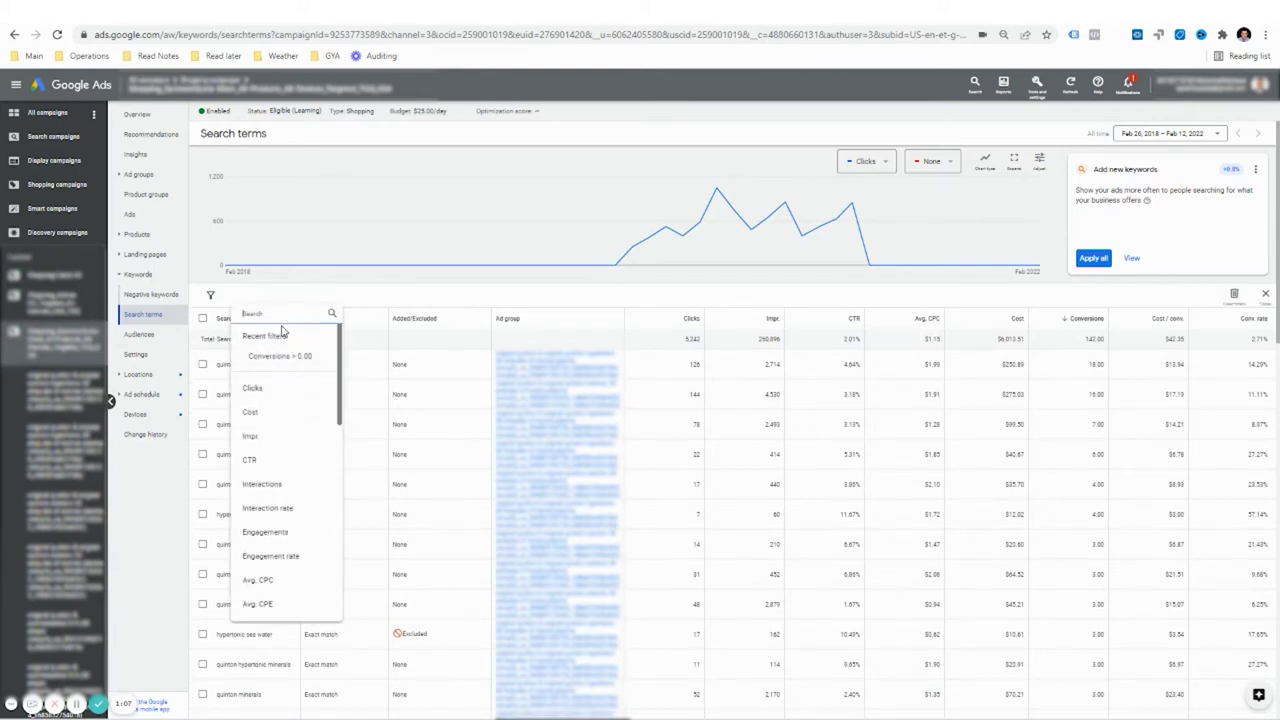
text(sea)
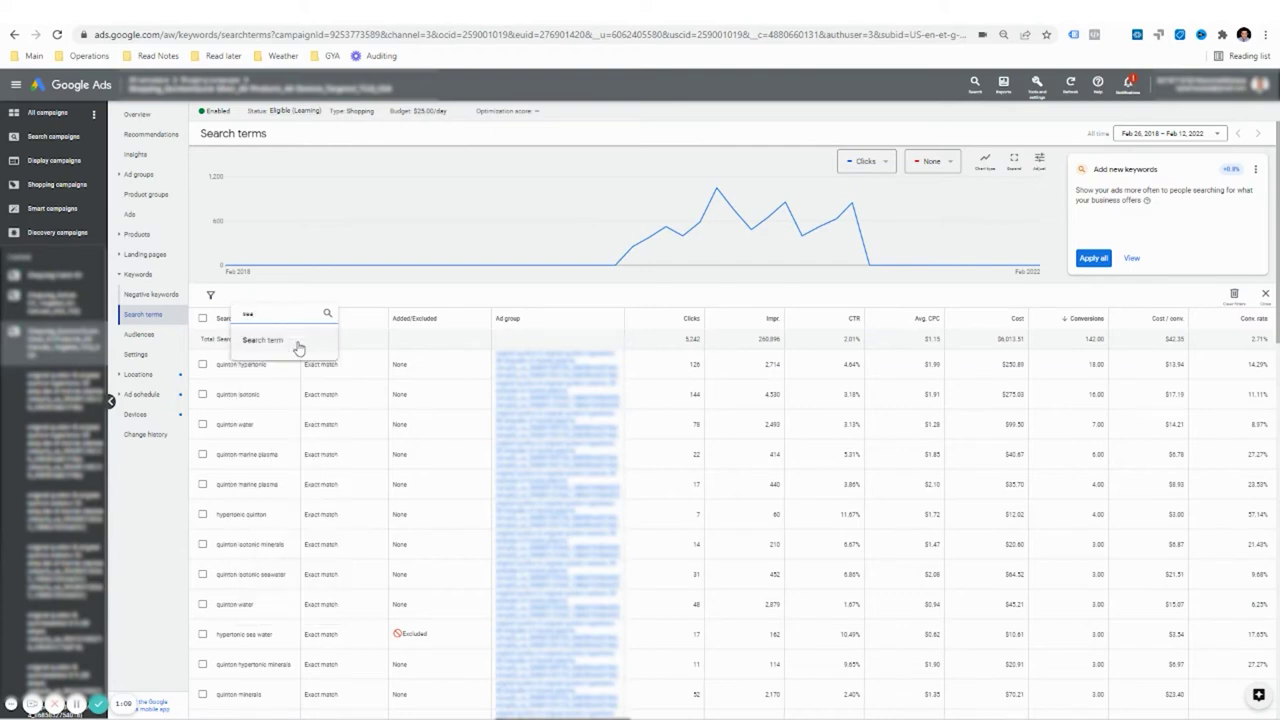
click(297, 343)
click(301, 337)
click(302, 367)
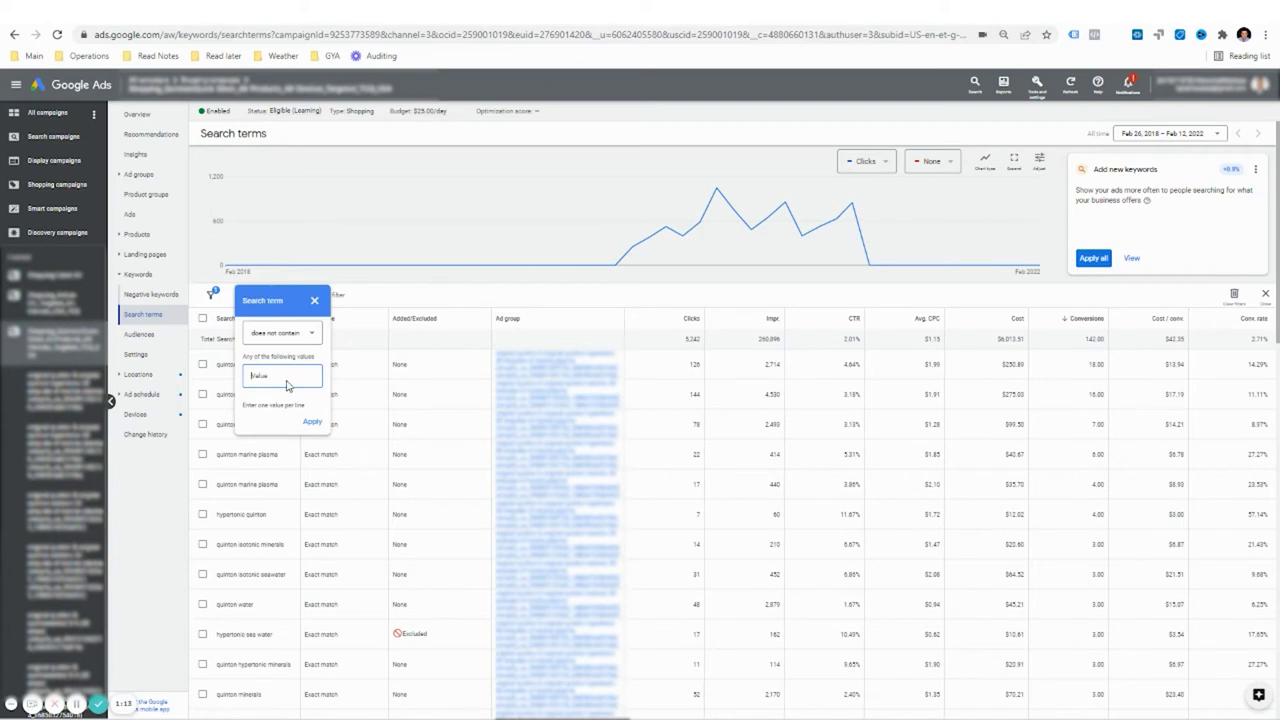
text(quinton)
click(312, 421)
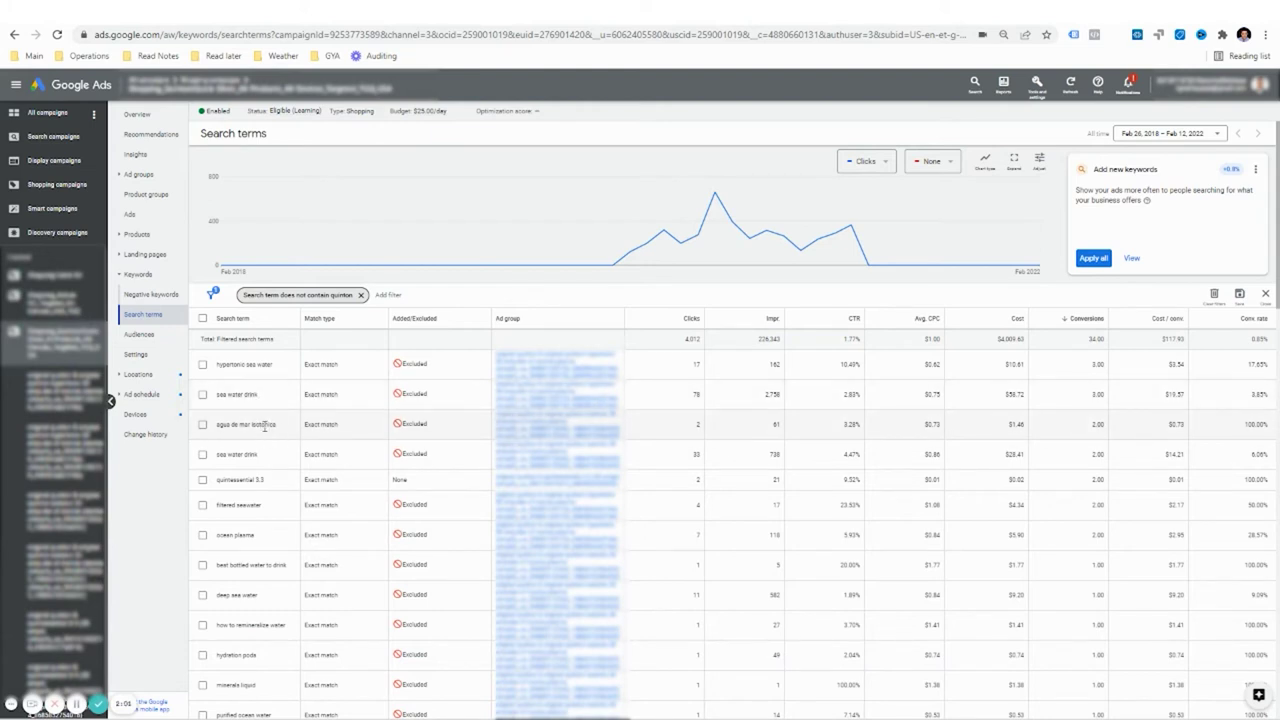
Review the filtered search terms and sort them by cost, highest first.
scroll(268, 426, down, 1)
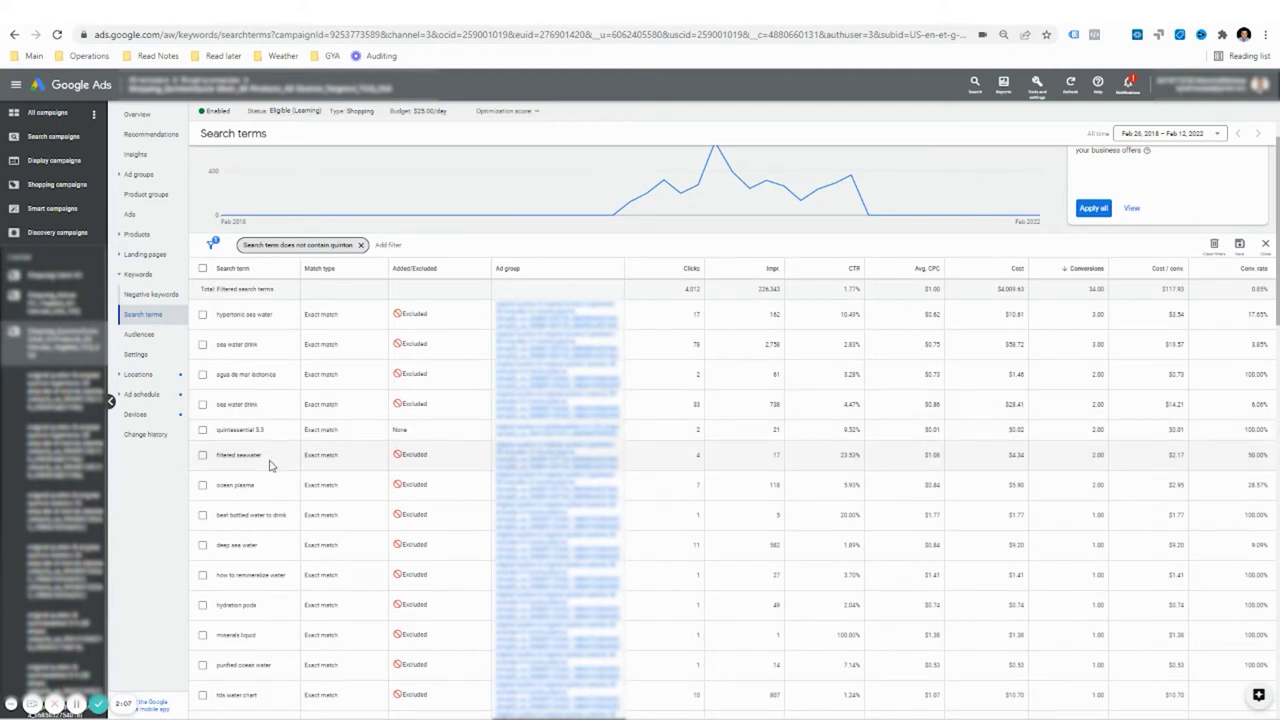
scroll(268, 466, down, 1)
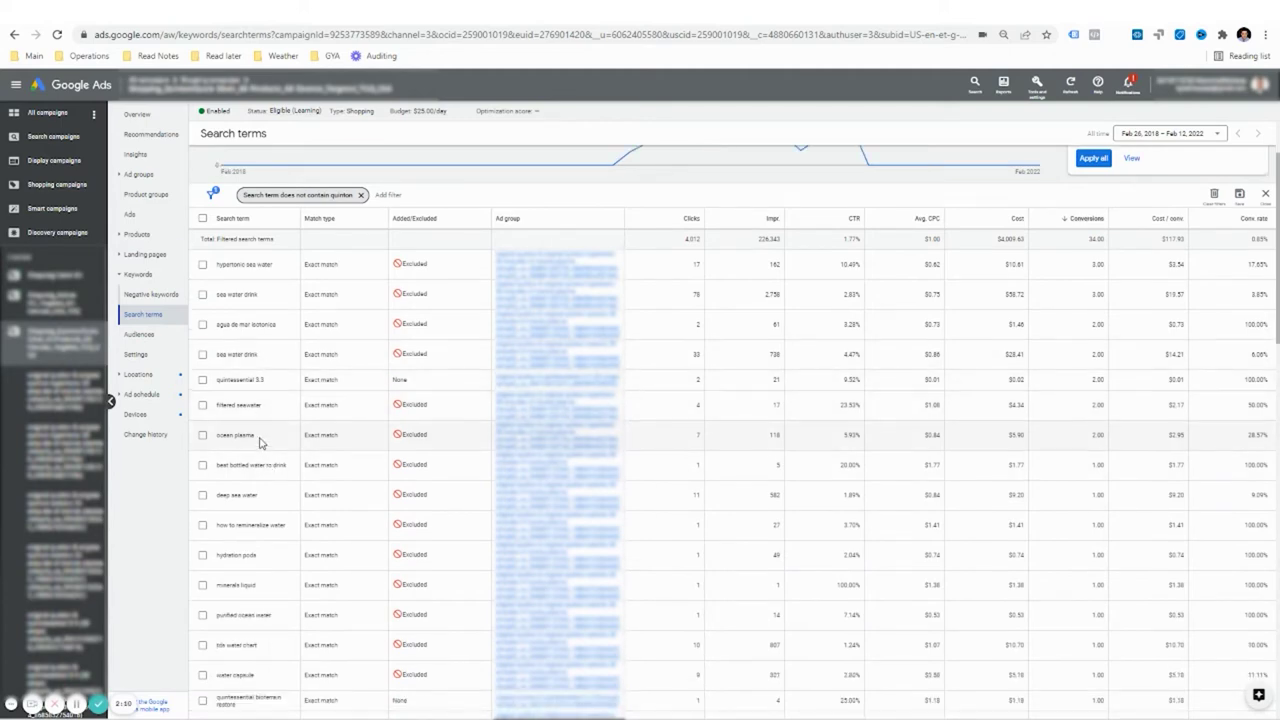
scroll(260, 445, down, 1)
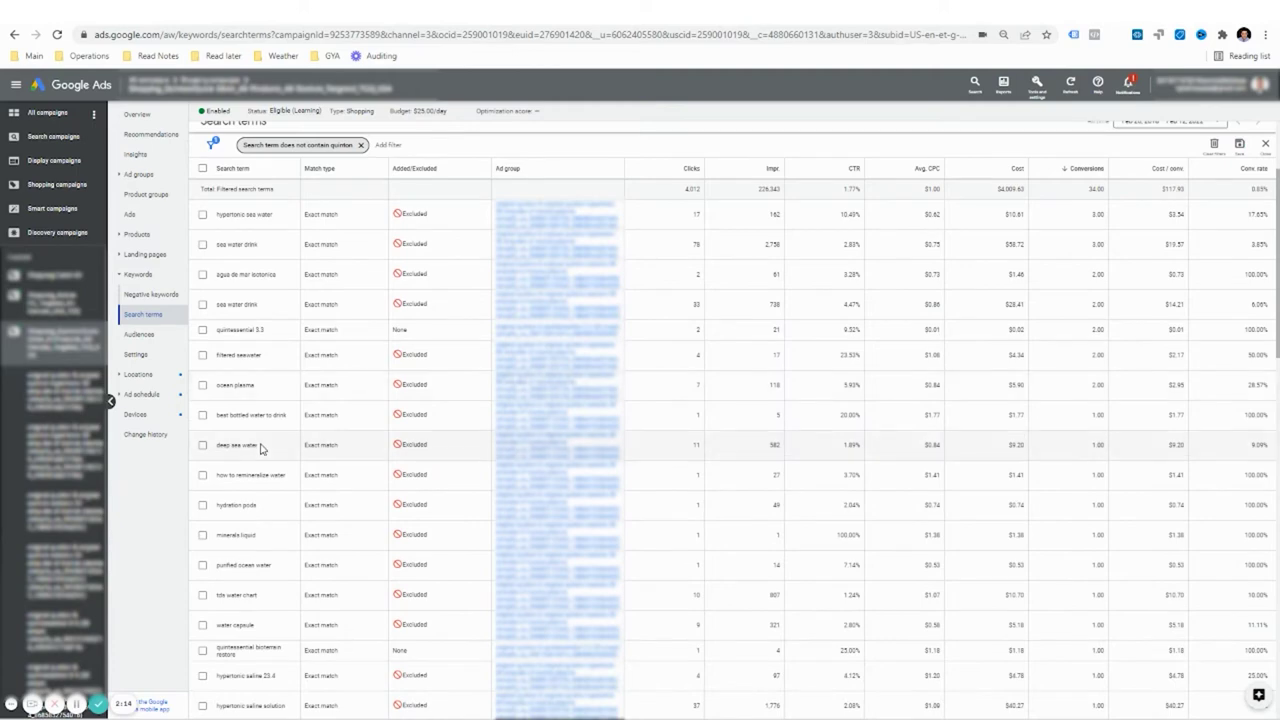
scroll(262, 448, up, 2)
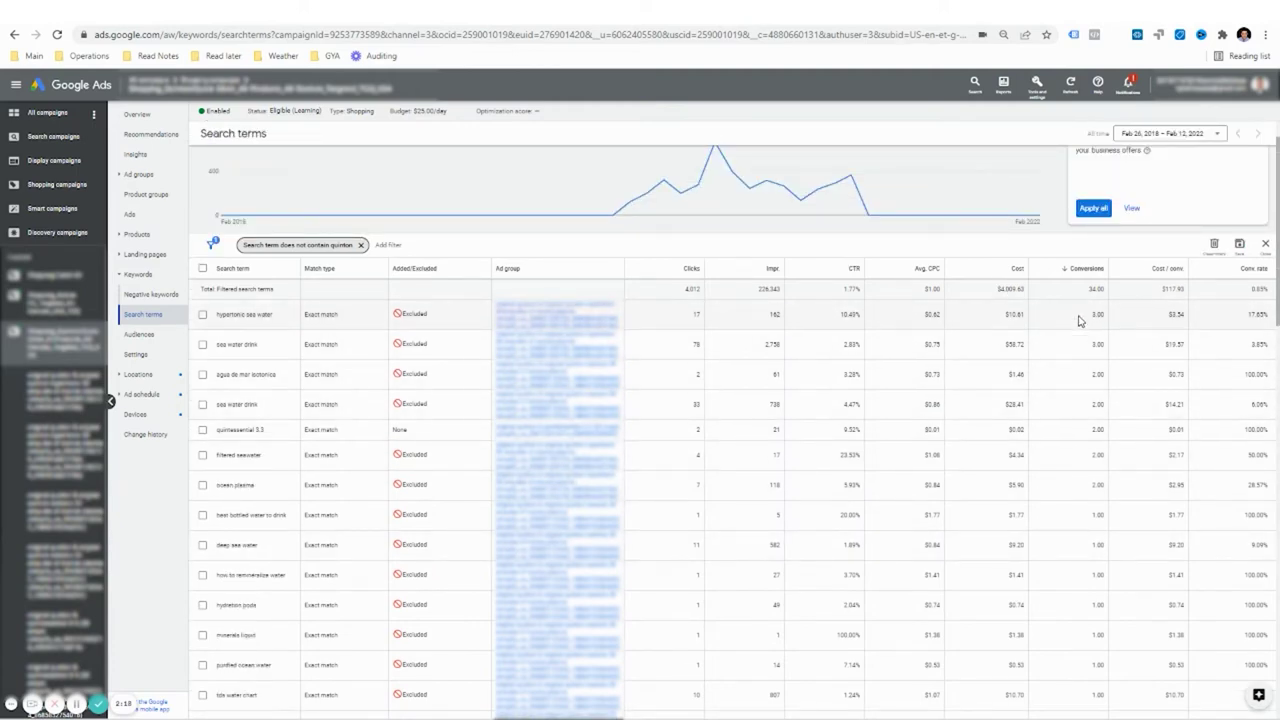
click(992, 277)
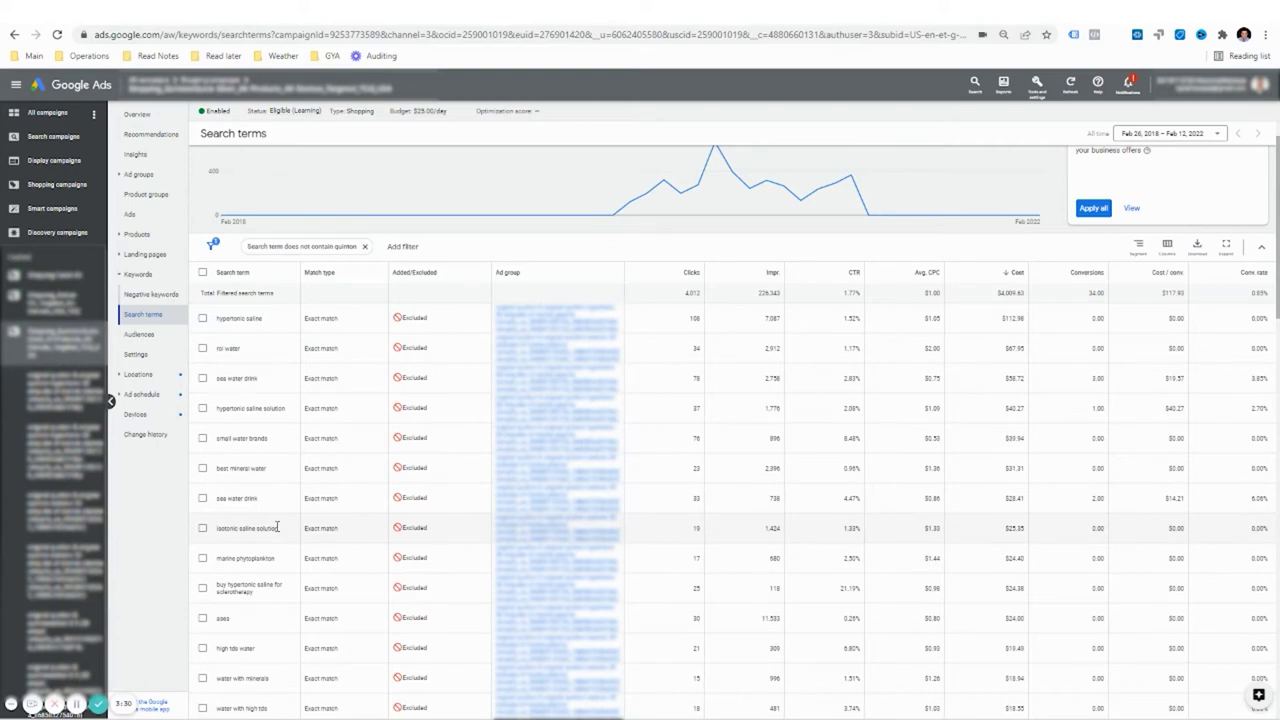
scroll(276, 528, down, 1)
scroll(277, 530, up, 1)
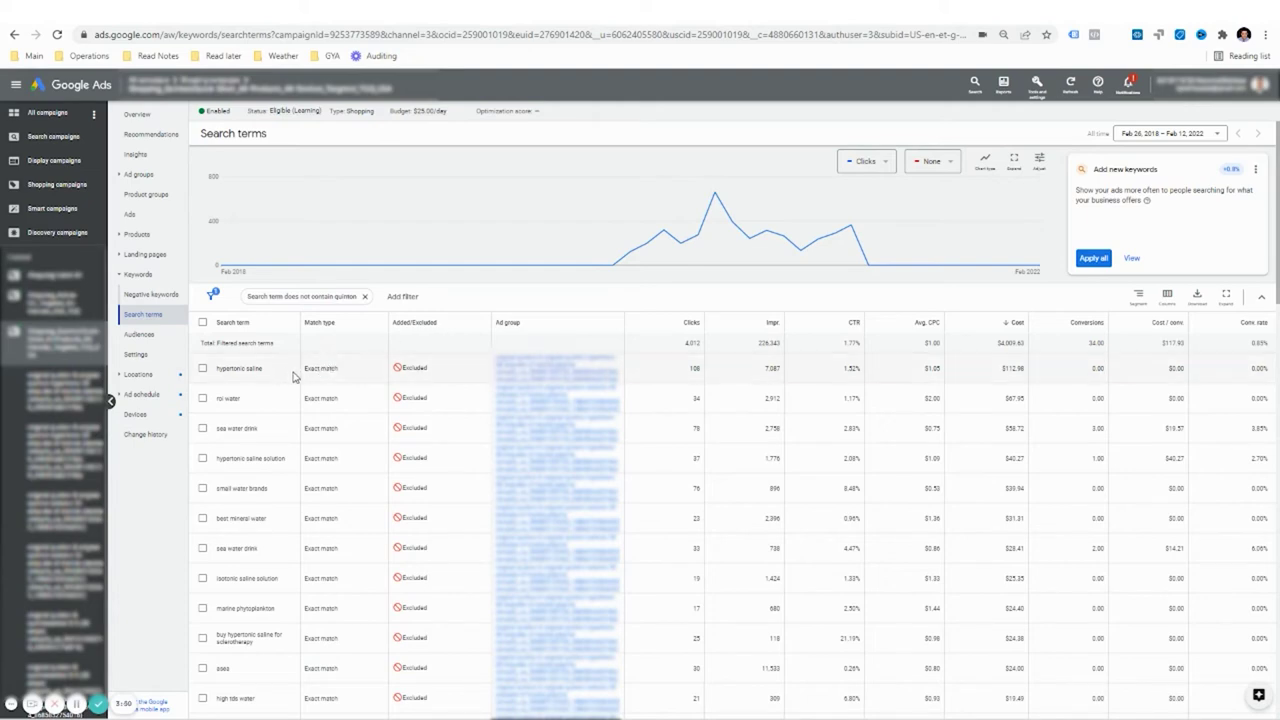
Select the two highest-cost search terms and start adding them as negative keywords.
click(203, 370)
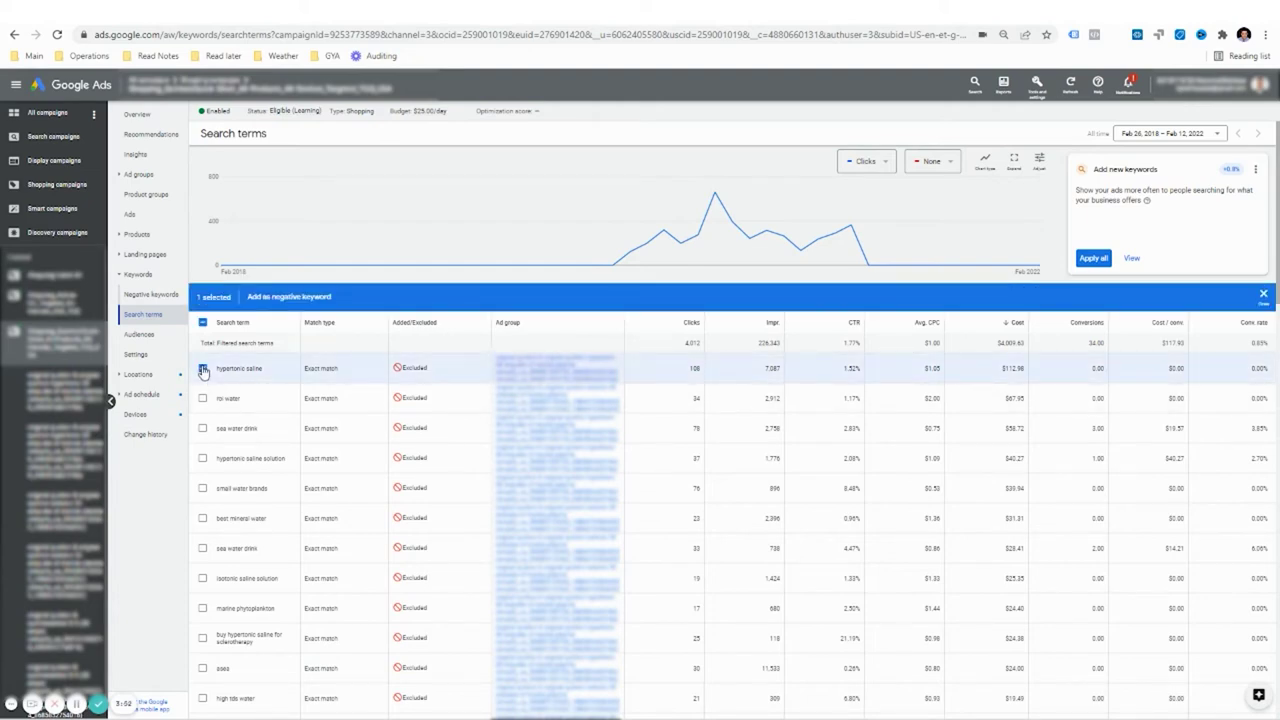
click(202, 399)
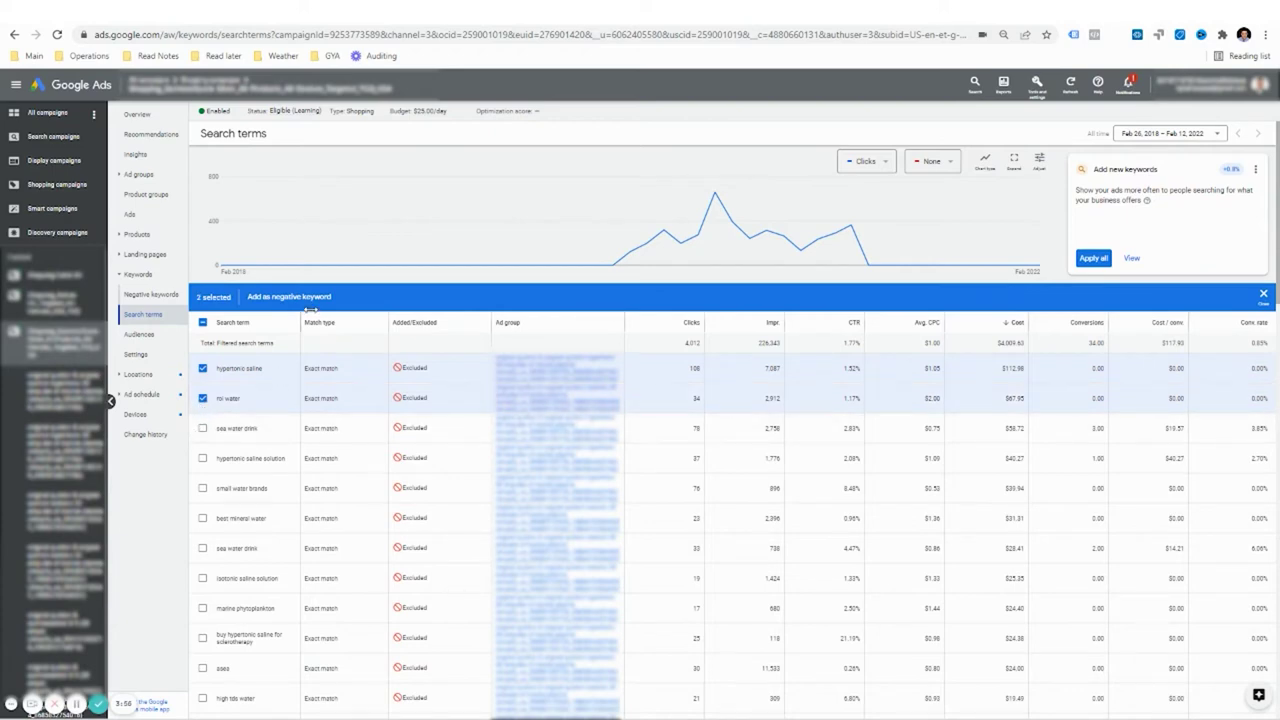
click(289, 297)
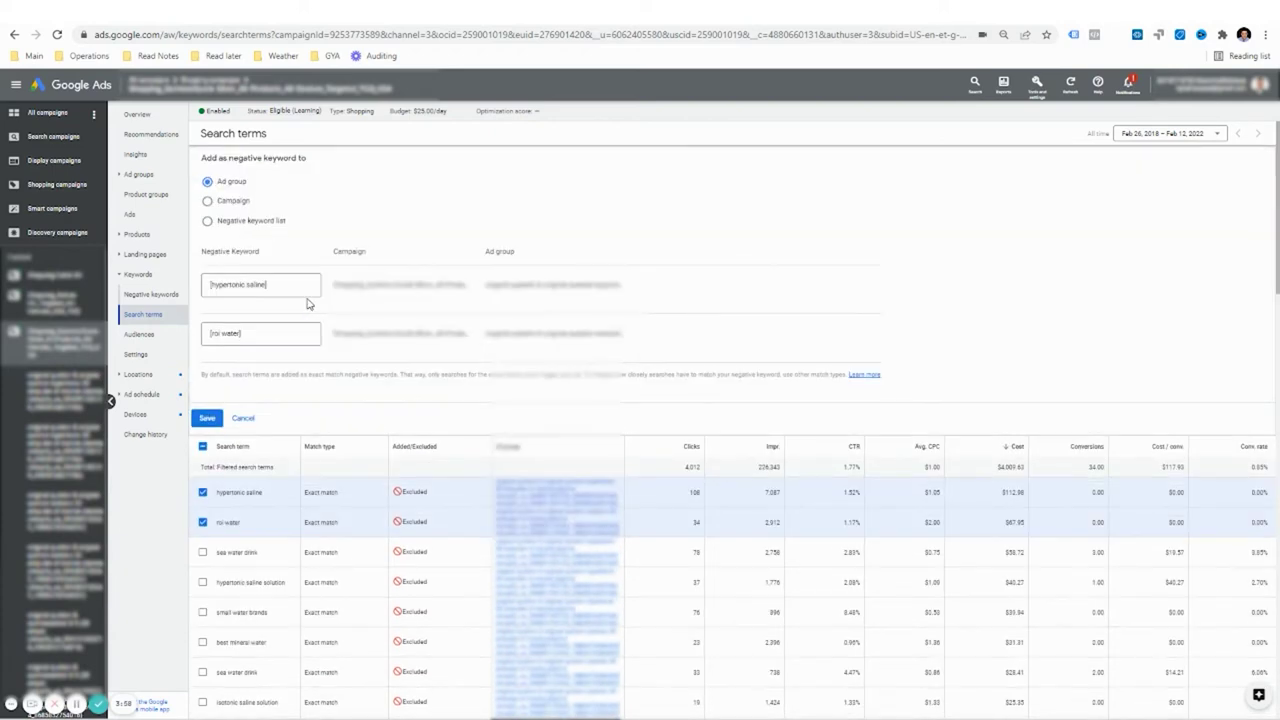
Choose a negative keyword list as the destination, saved as a new list with a name beginning "Broad Modified List".
click(257, 225)
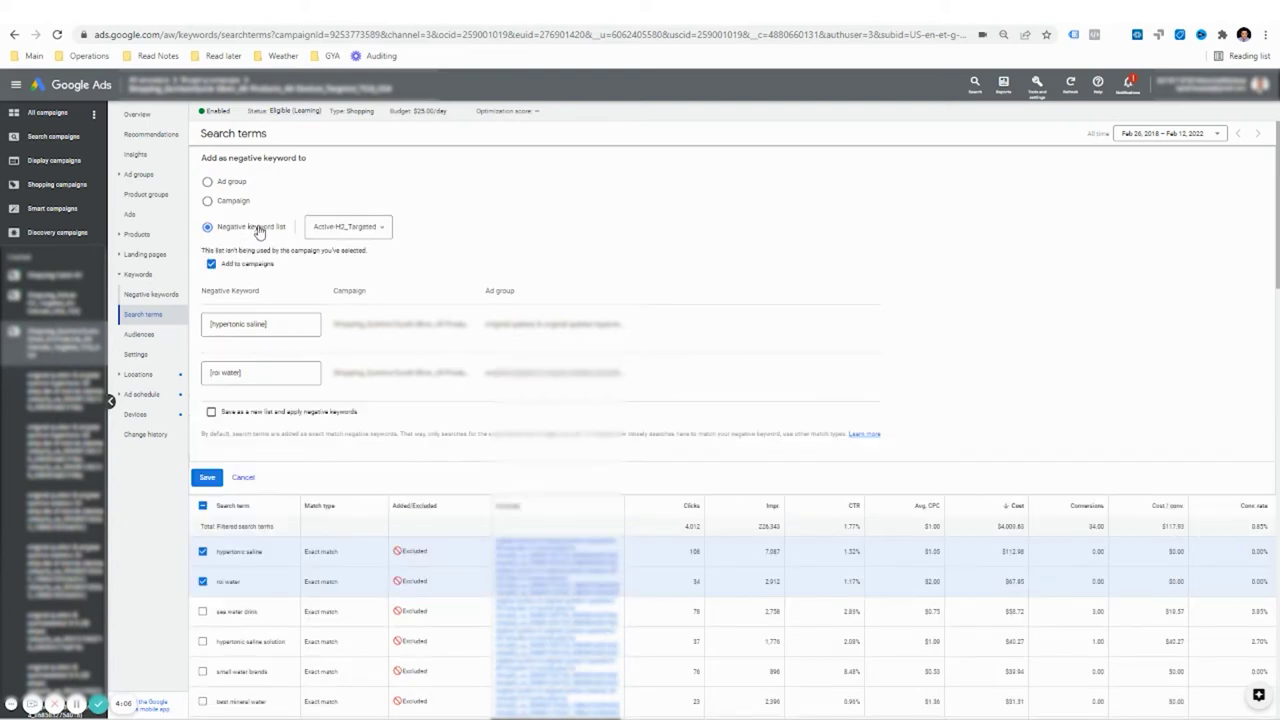
click(350, 232)
click(440, 238)
click(322, 414)
click(286, 399)
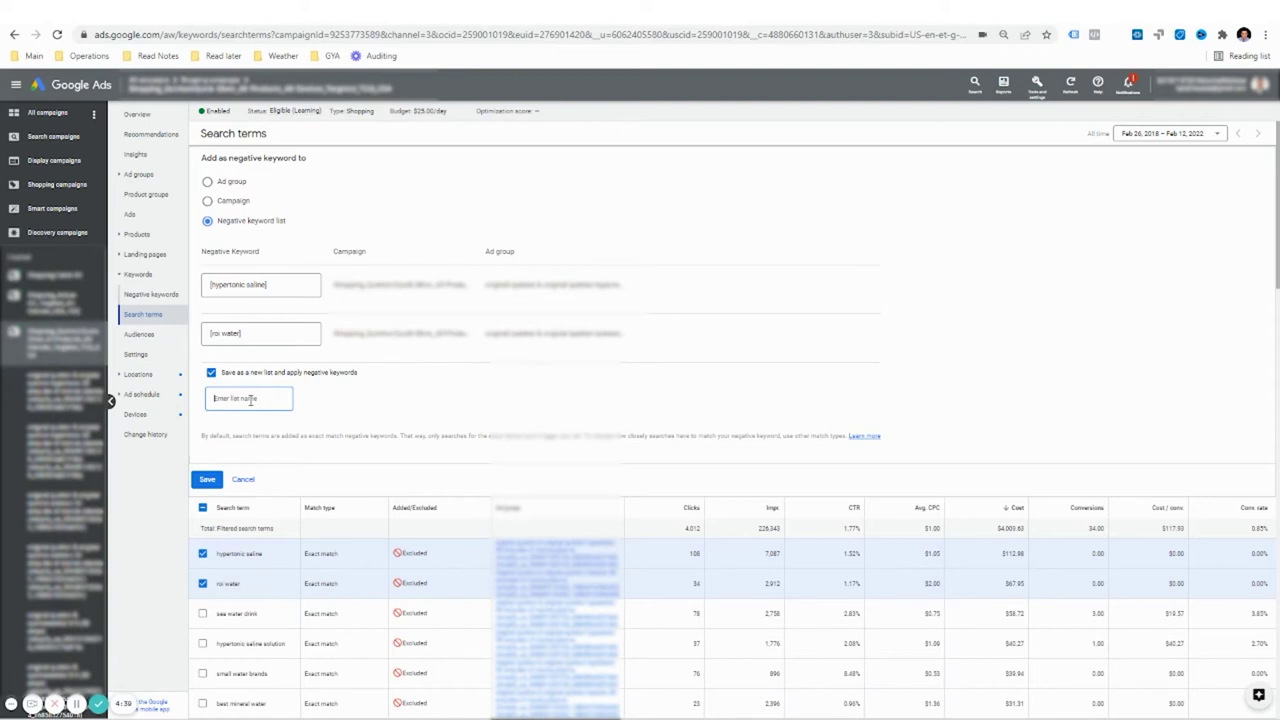
text(s)
right_click(249, 401)
click(259, 411)
drag(287, 398, 199, 399)
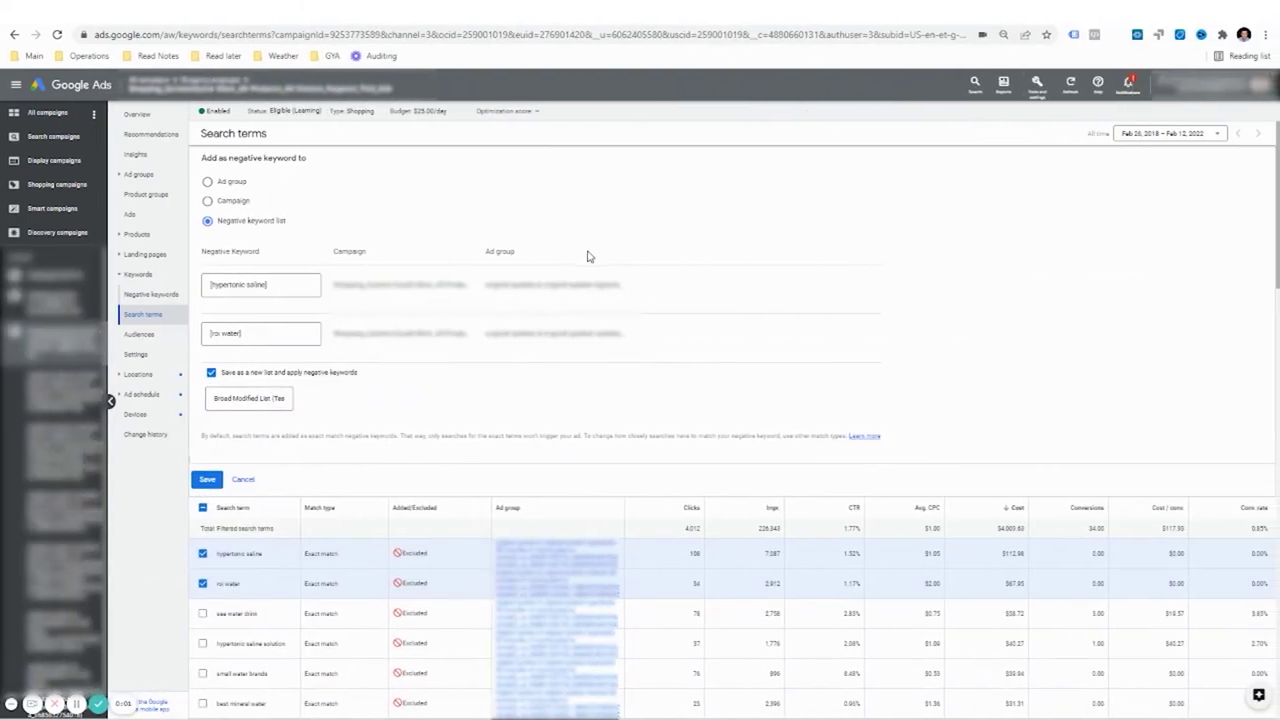
Go to Keyword Planner and start discovering new keywords from a website.
click(1037, 84)
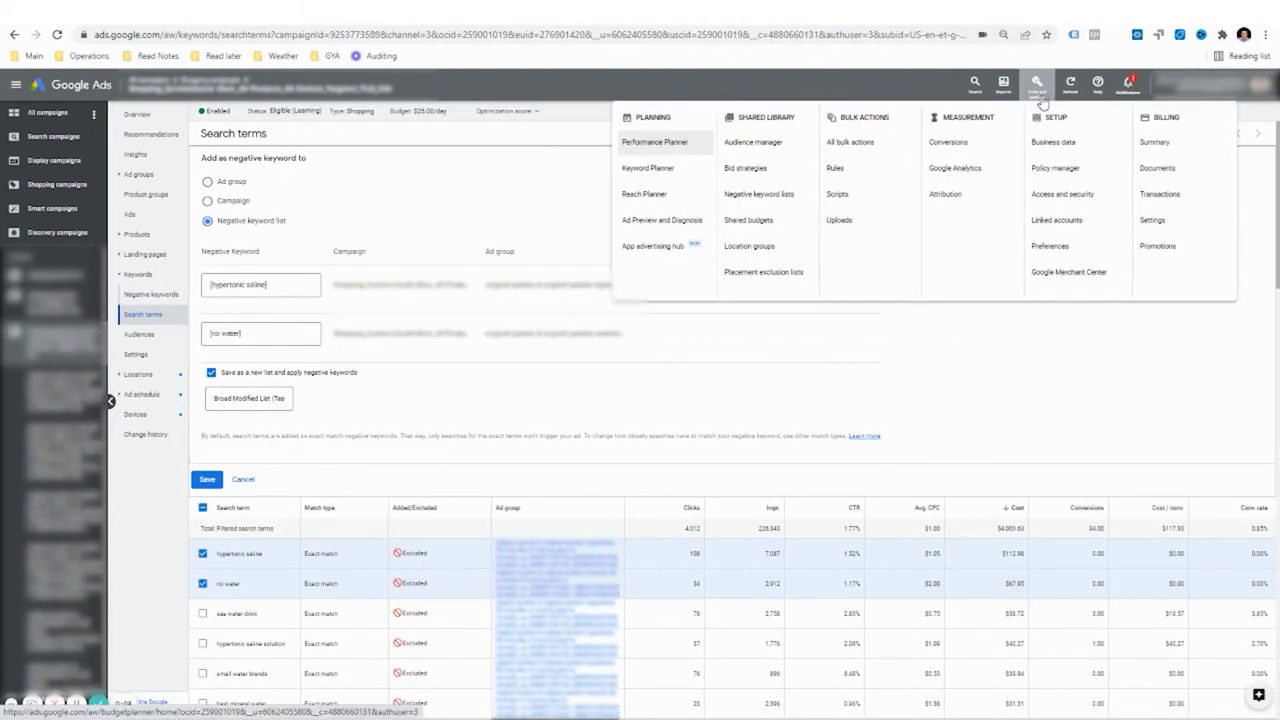
click(689, 177)
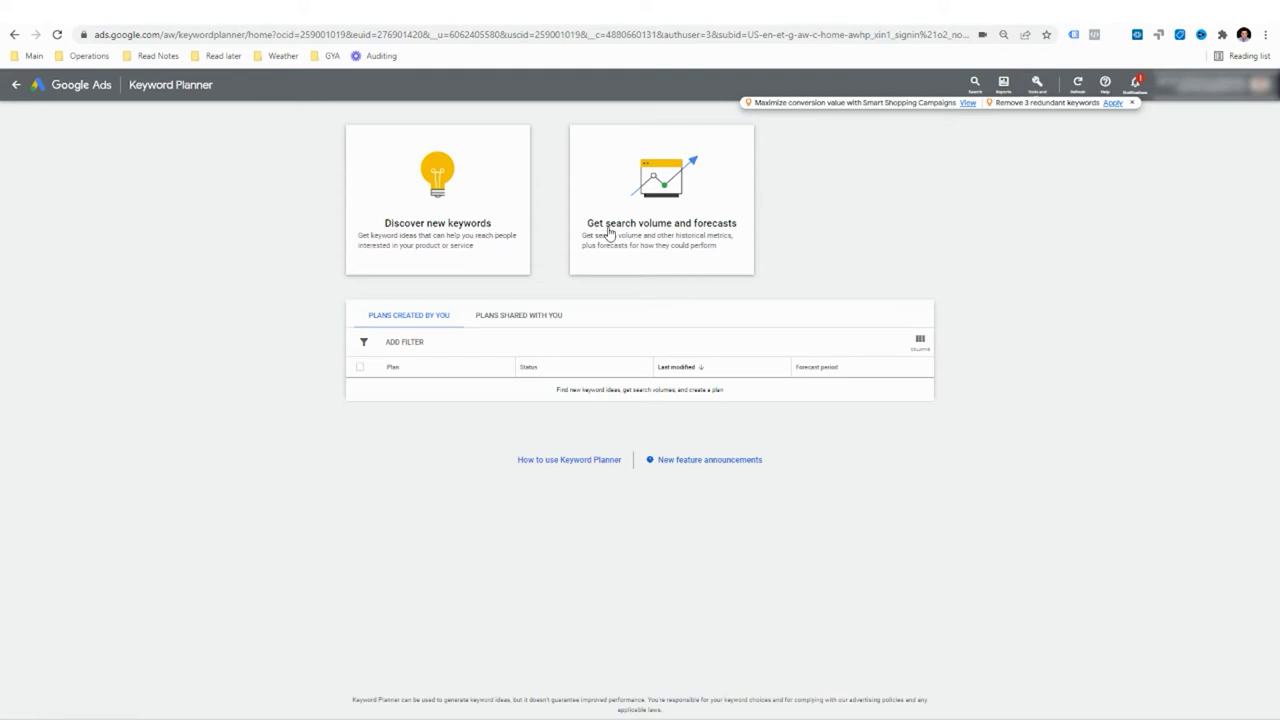
click(481, 228)
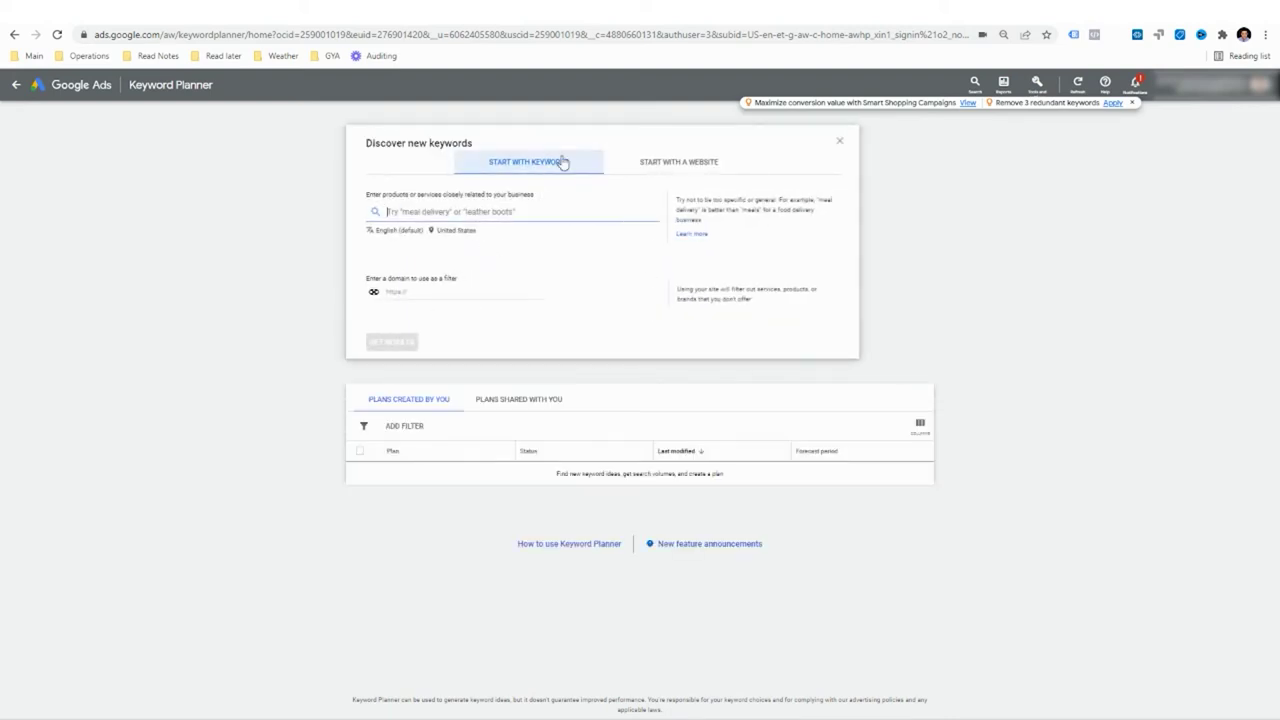
click(659, 174)
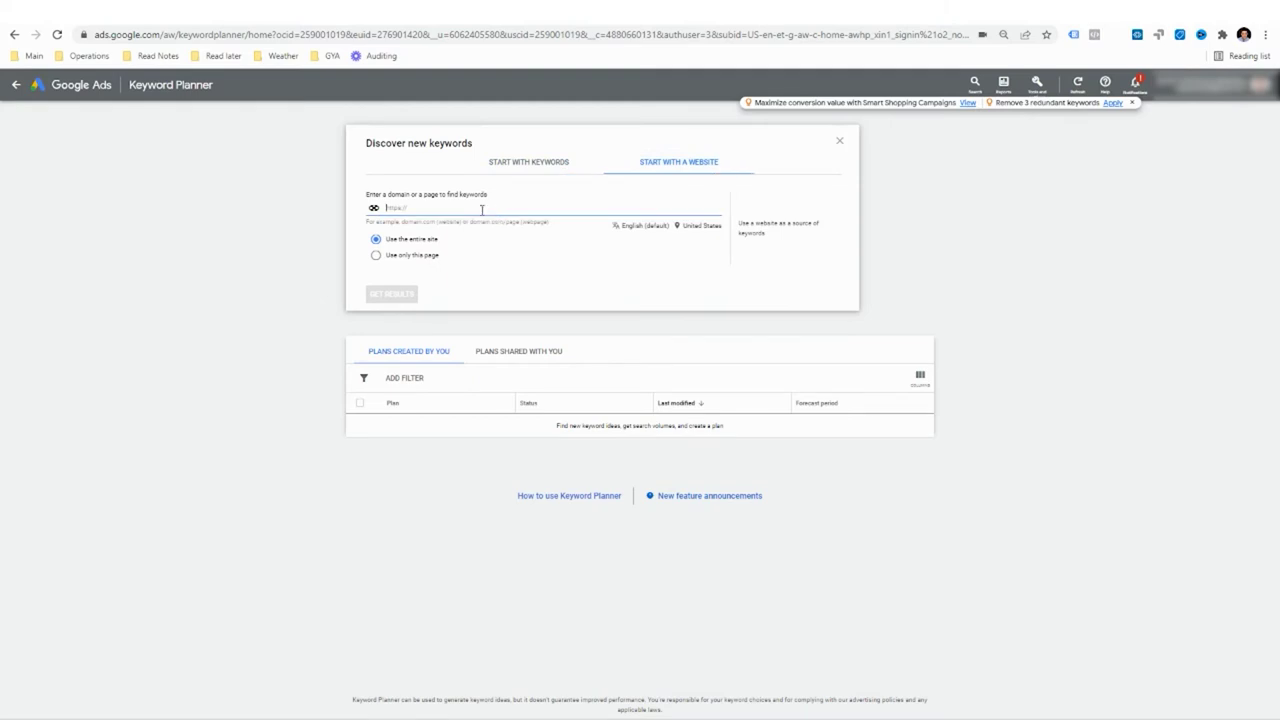
Get keyword ideas for only the sportsunlimitedinc.com page about the Vicis Zero2 adult football helmet and facemask.
click(423, 208)
right_click(423, 209)
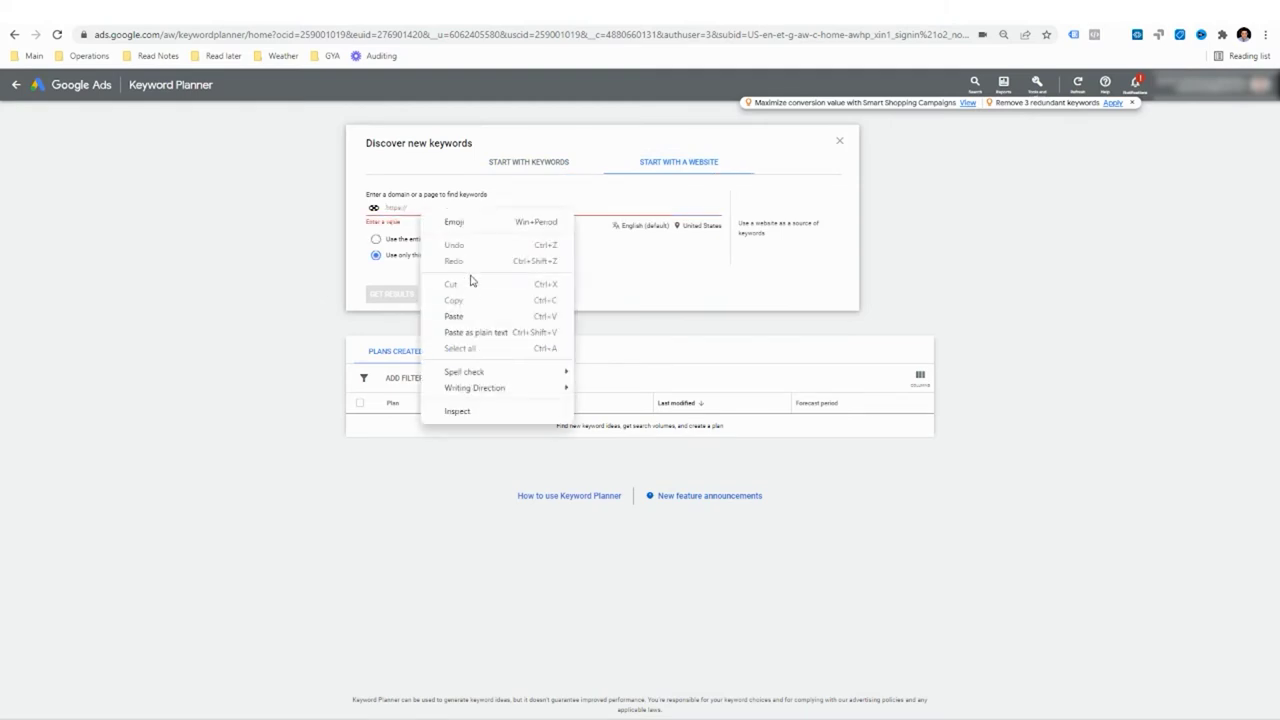
click(471, 314)
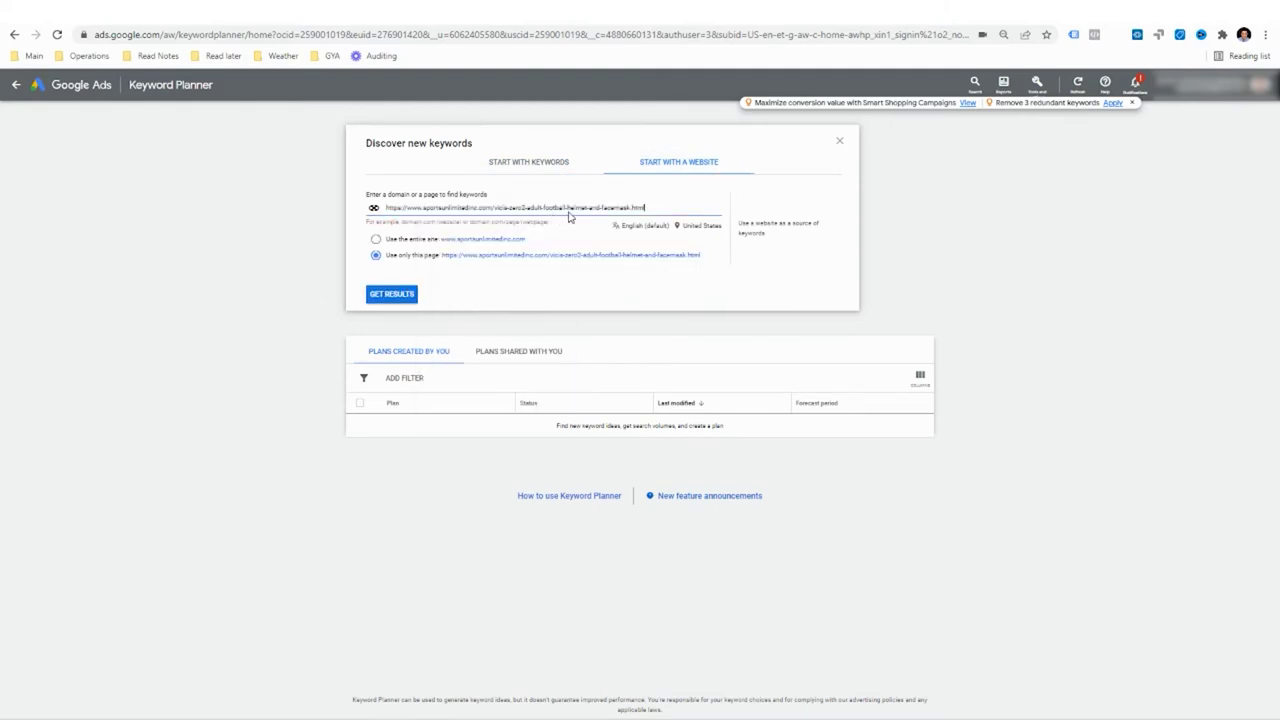
click(408, 297)
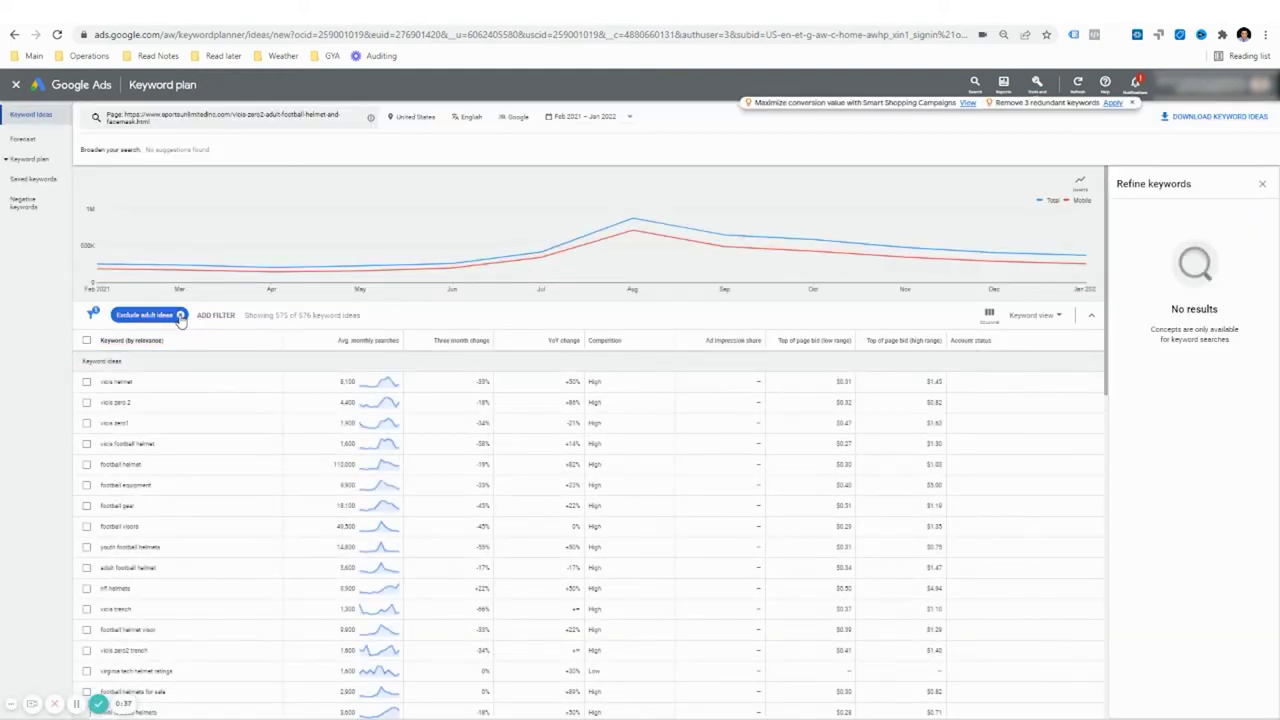
Remove the "Exclude adult ideas" filter from the keyword ideas and look through the list.
click(181, 315)
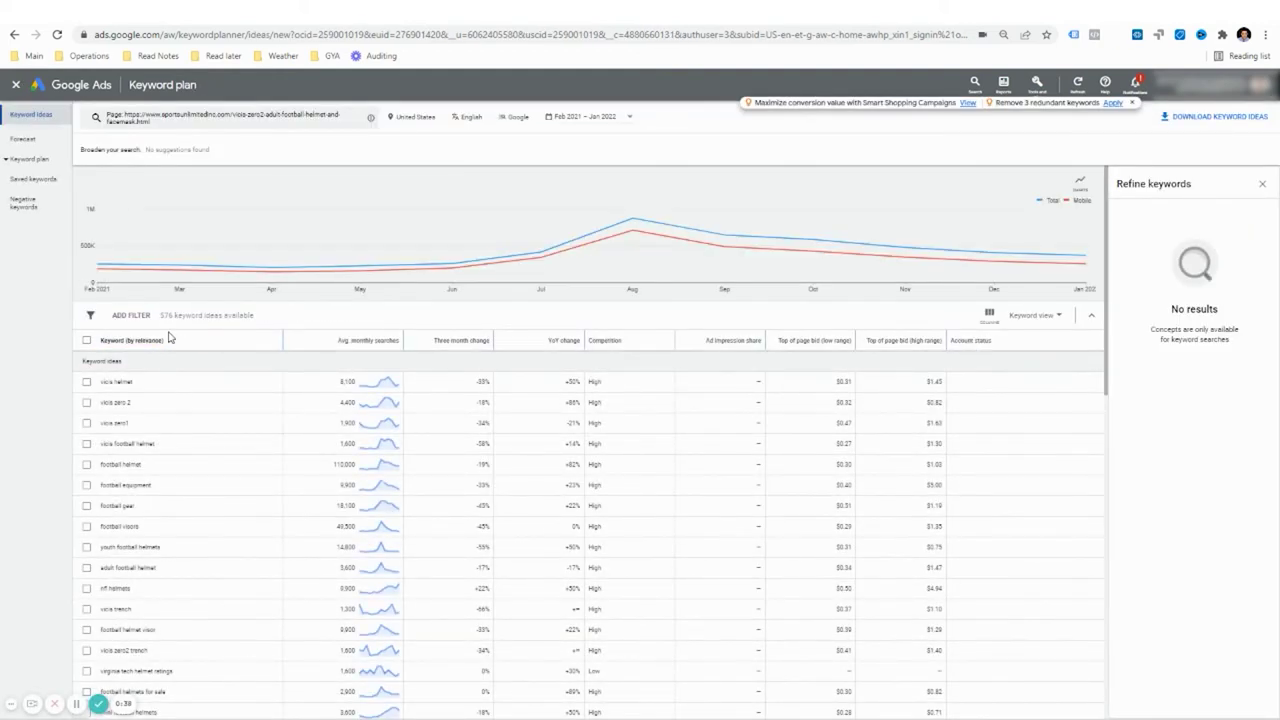
scroll(481, 445, down, 2)
scroll(481, 445, up, 3)
scroll(482, 458, down, 2)
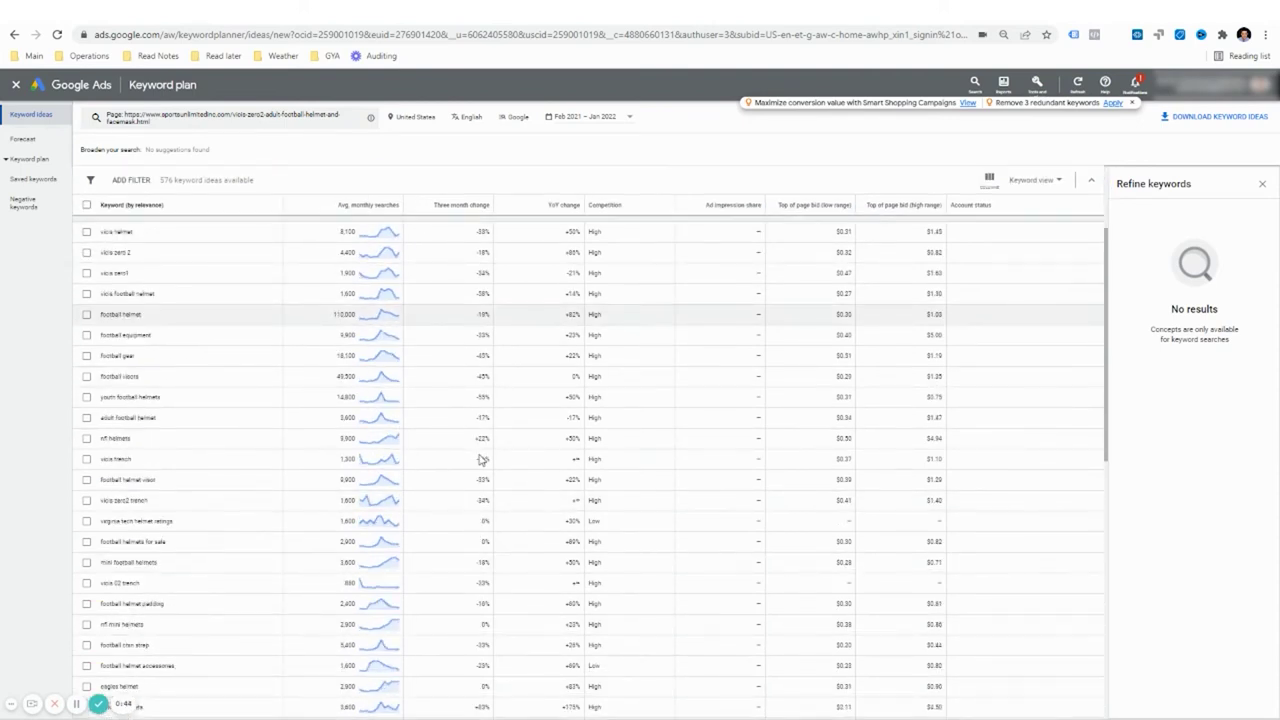
scroll(170, 385, up, 2)
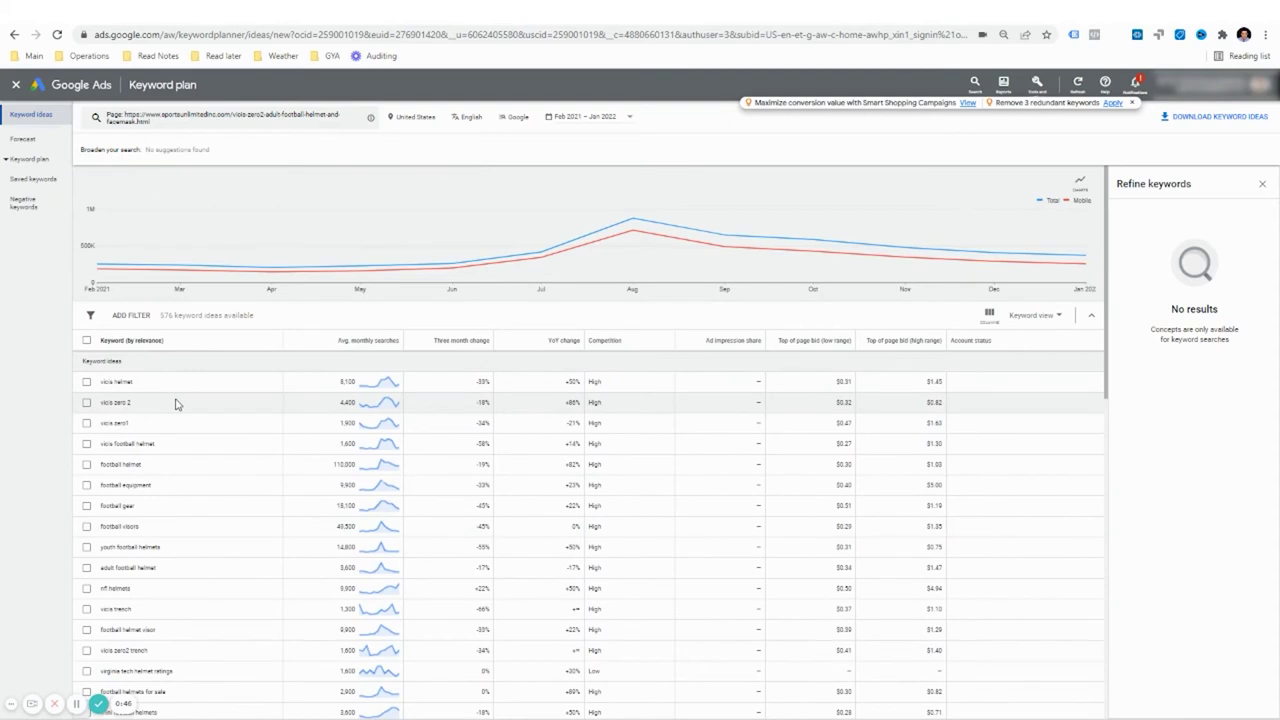
Filter the keyword ideas to text that does not contain "vicis" and examine "adult football helmet".
scroll(175, 397, down, 1)
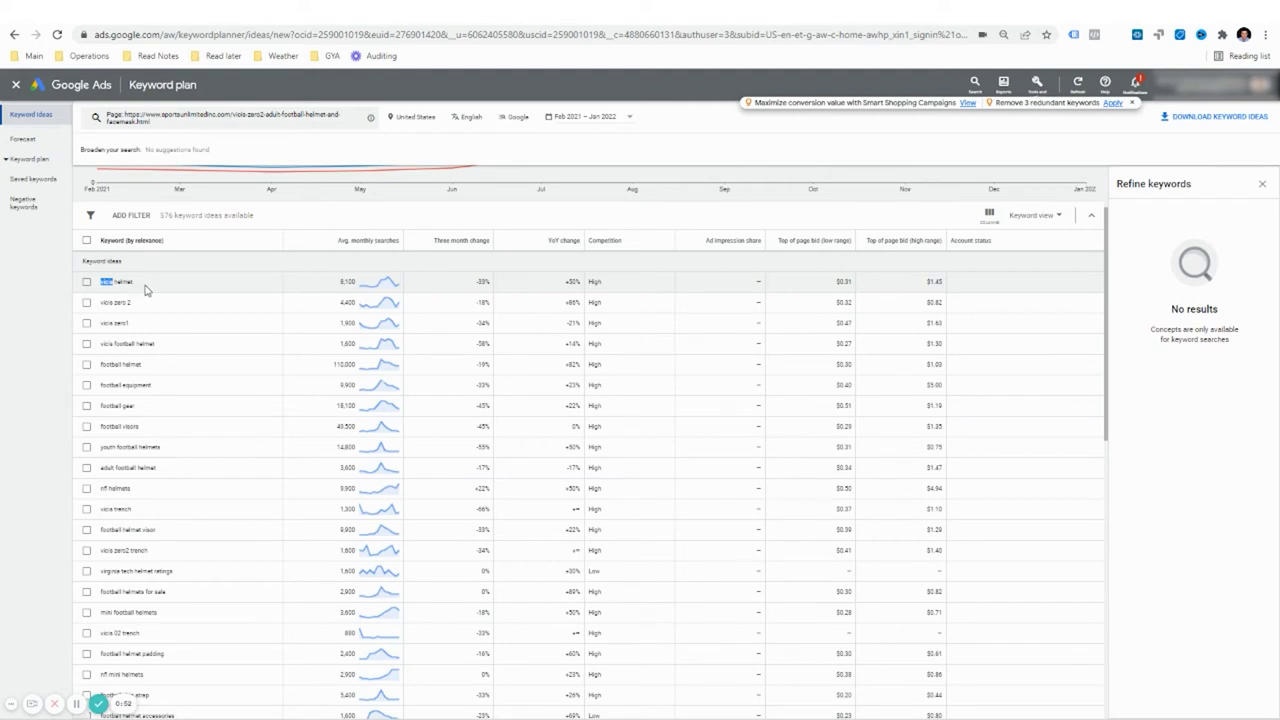
click(188, 222)
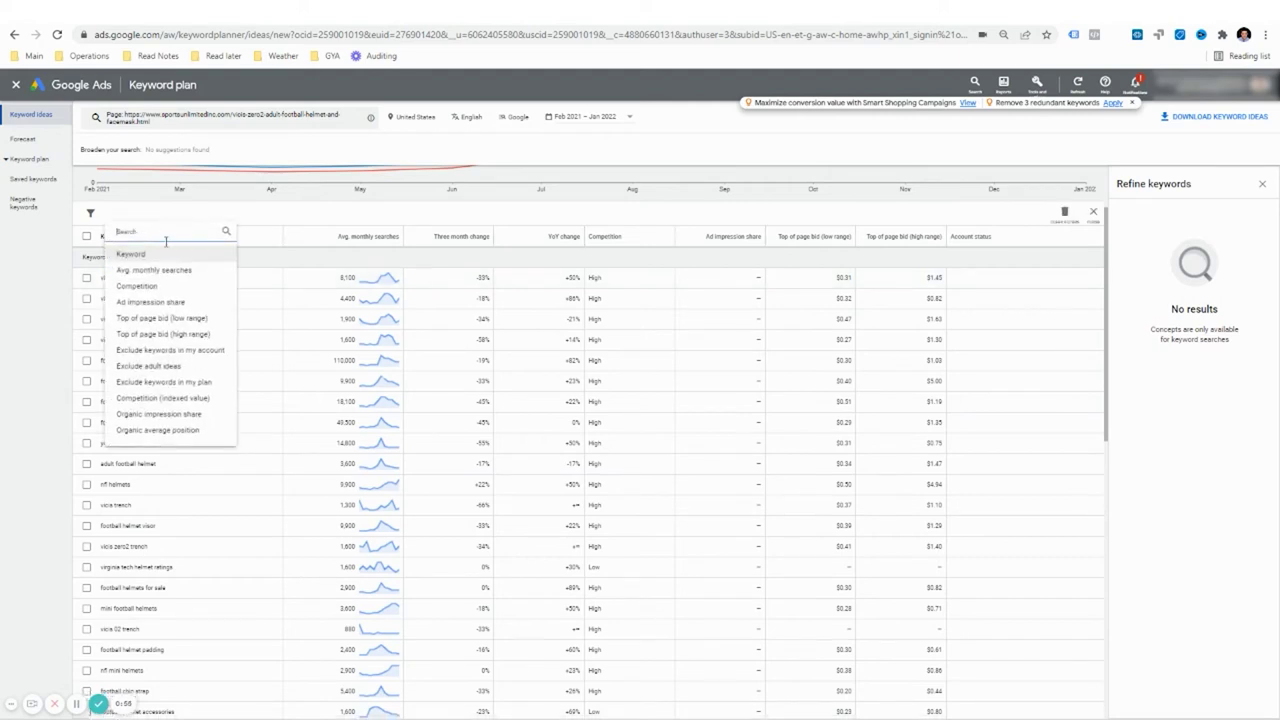
click(164, 257)
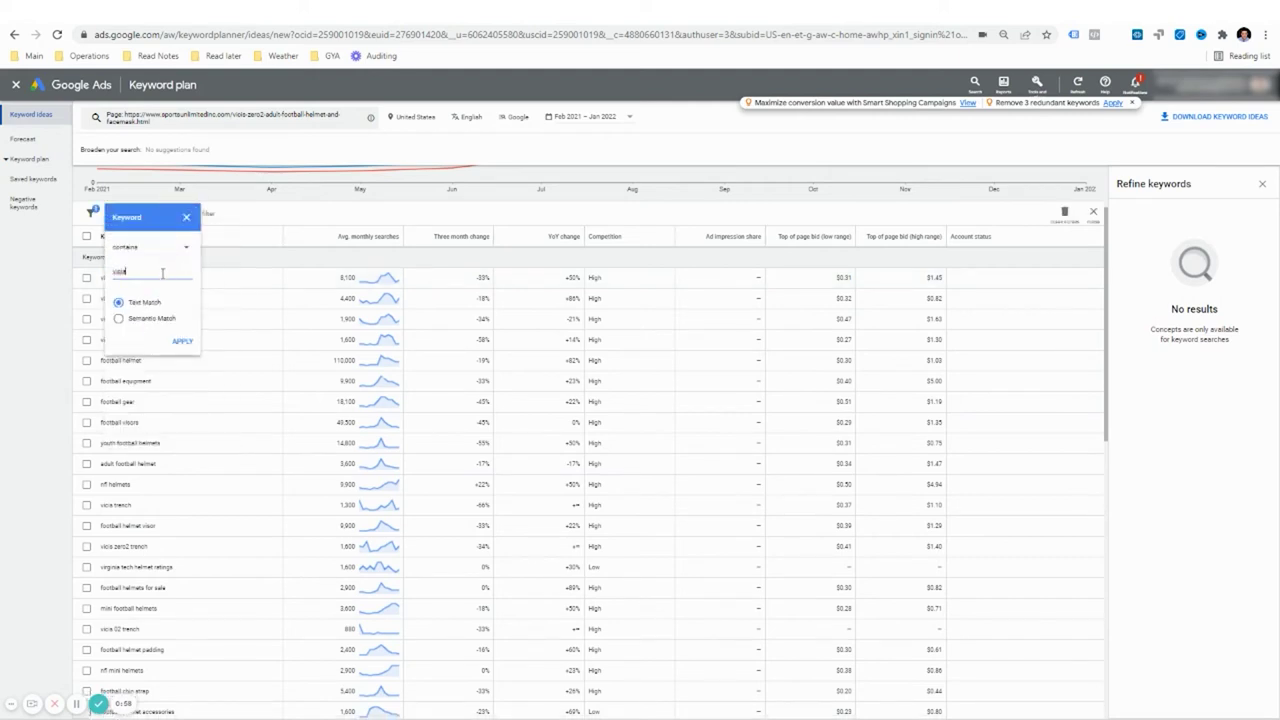
click(181, 341)
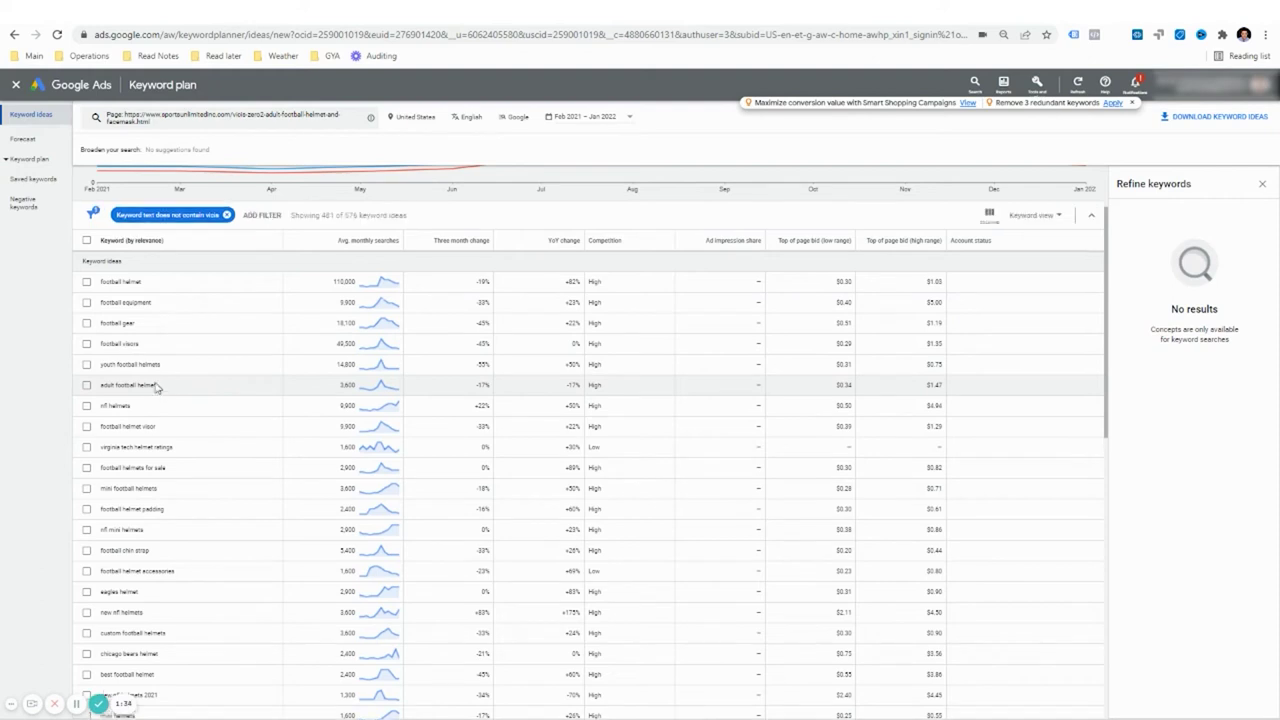
drag(102, 385, 167, 394)
click(170, 393)
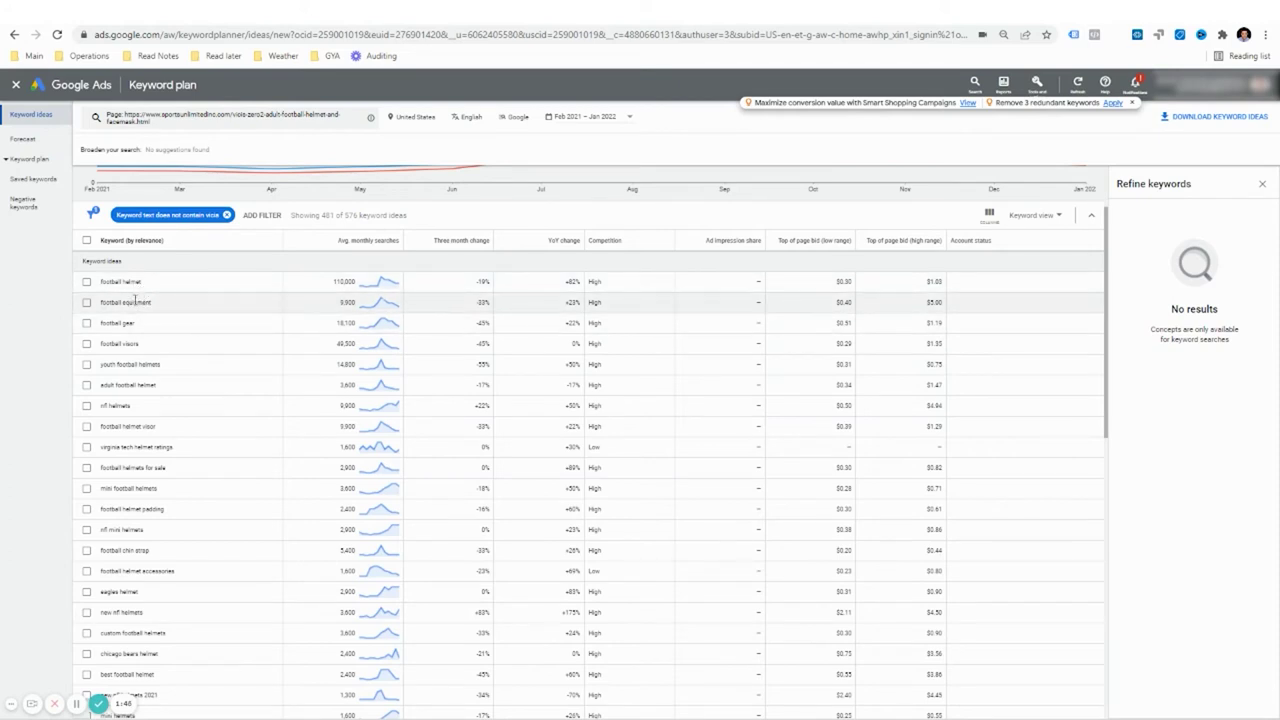
Export the filtered keyword ideas to Google Sheets and open the resulting spreadsheet.
drag(142, 348, 99, 344)
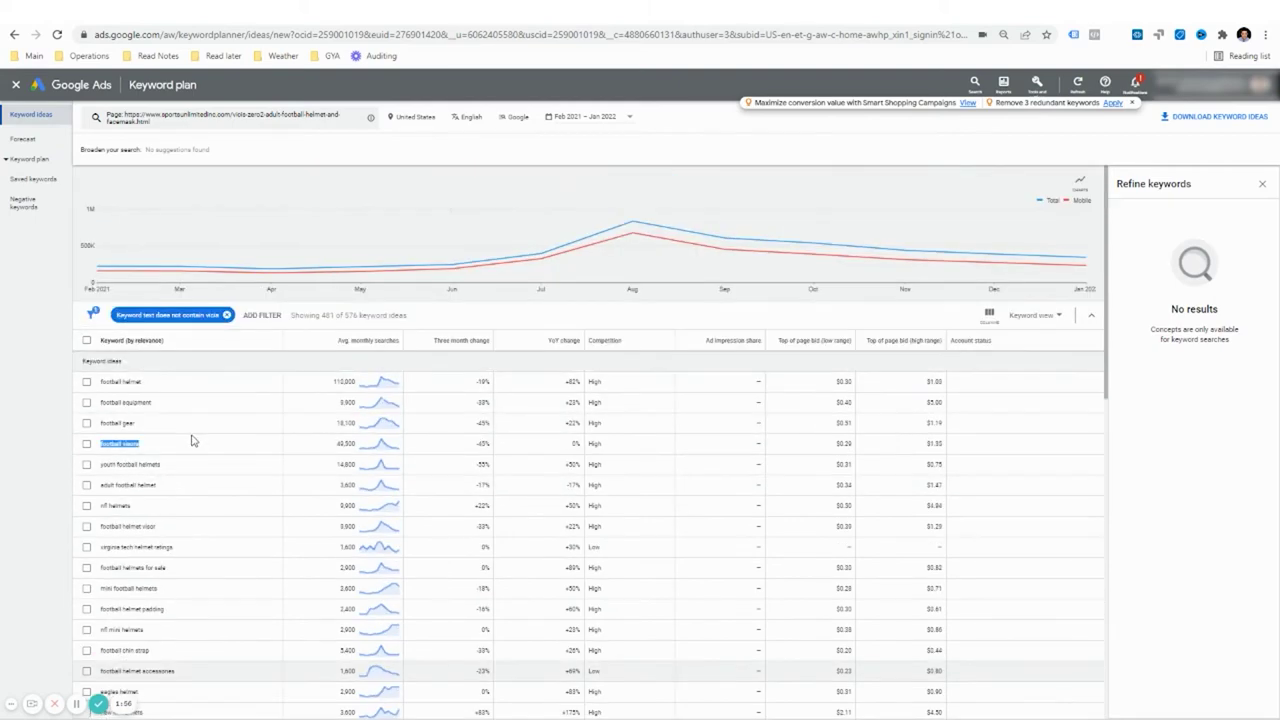
click(1218, 116)
click(1190, 144)
click(718, 452)
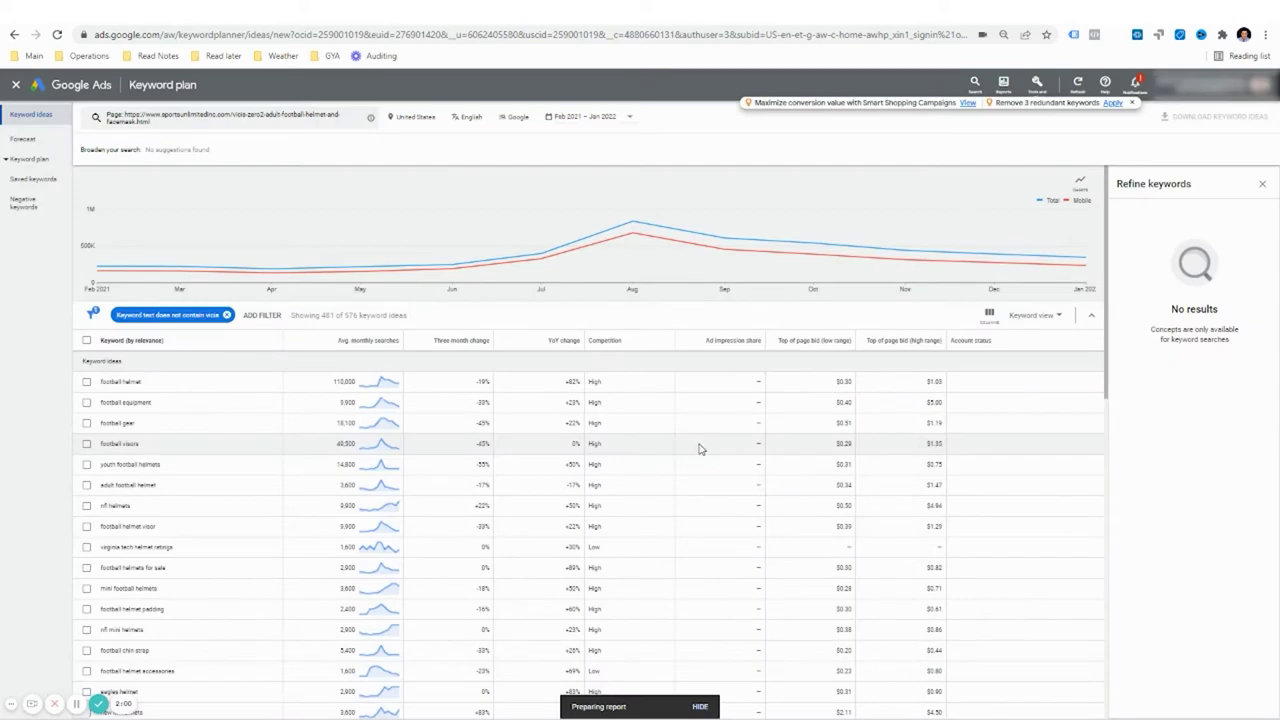
scroll(314, 484, down, 5)
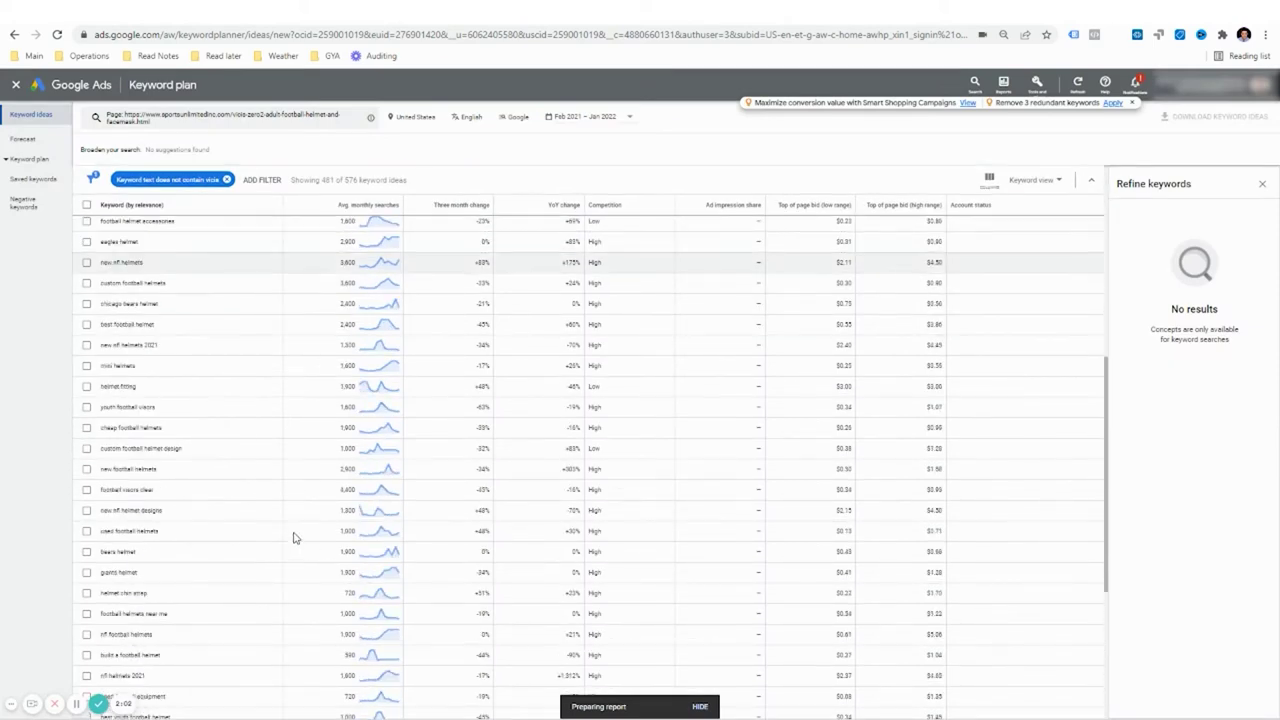
scroll(291, 534, up, 3)
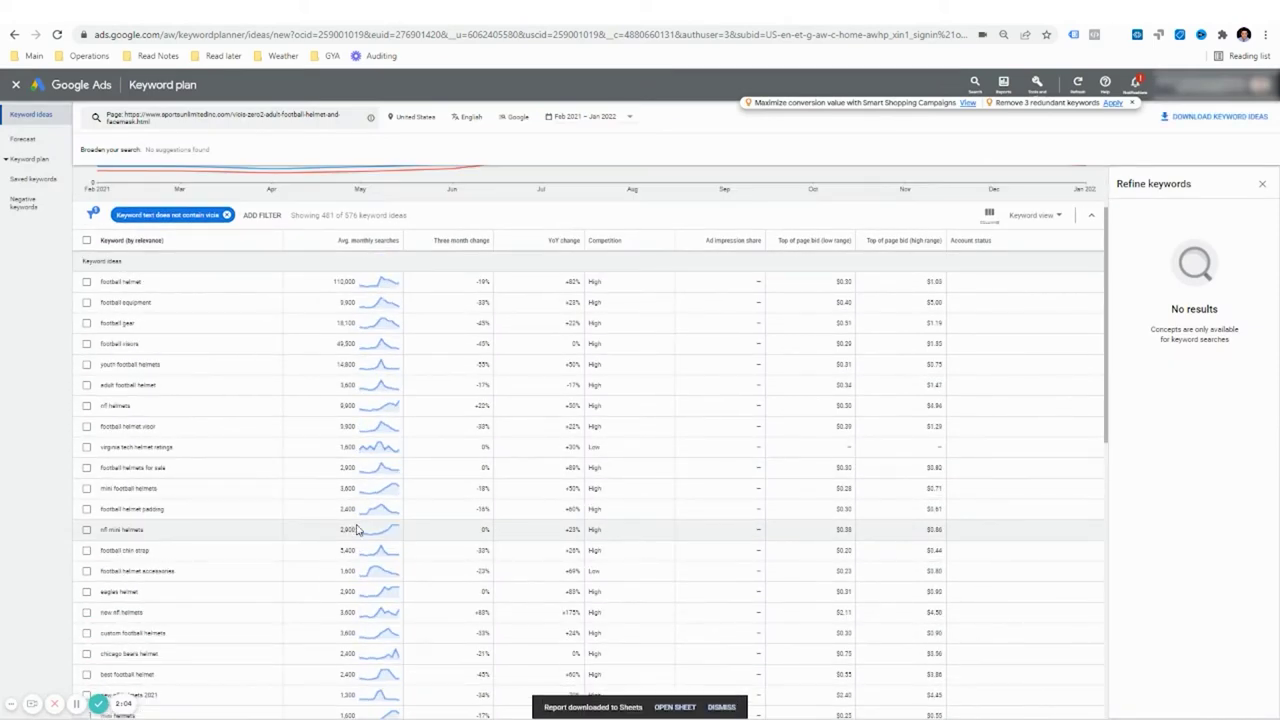
click(671, 707)
key(ctrl+w)
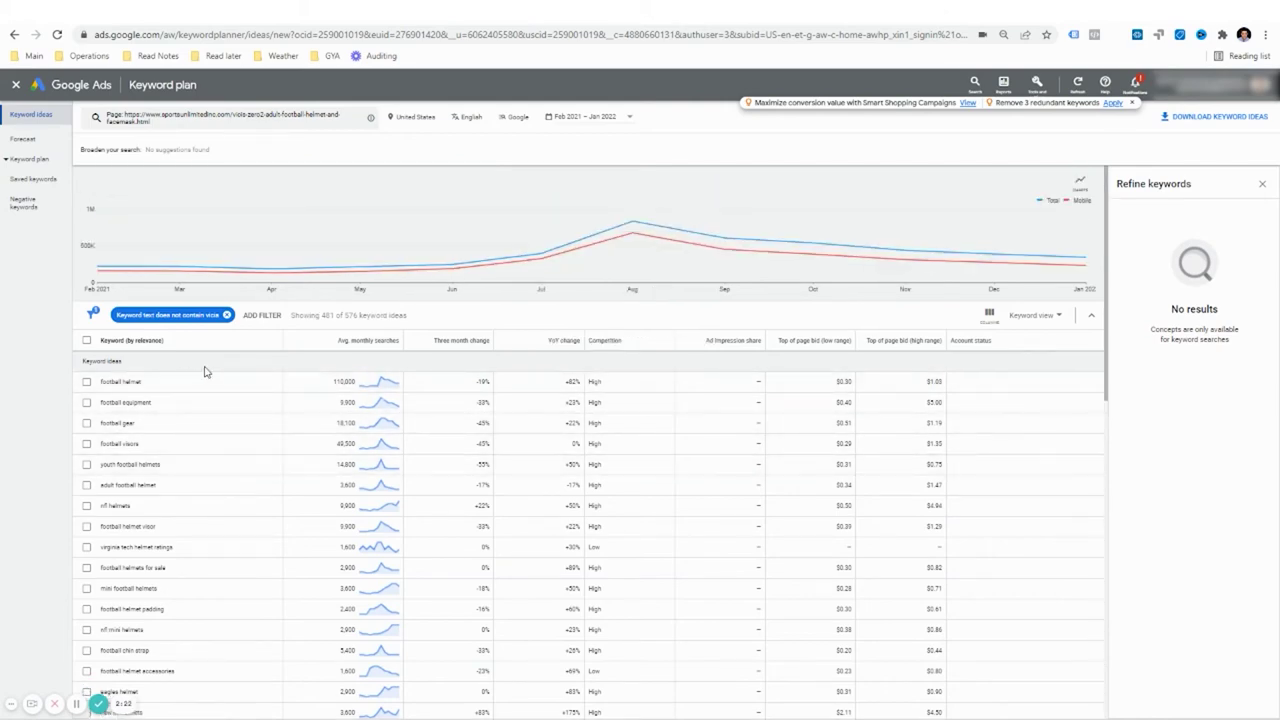
click(244, 22)
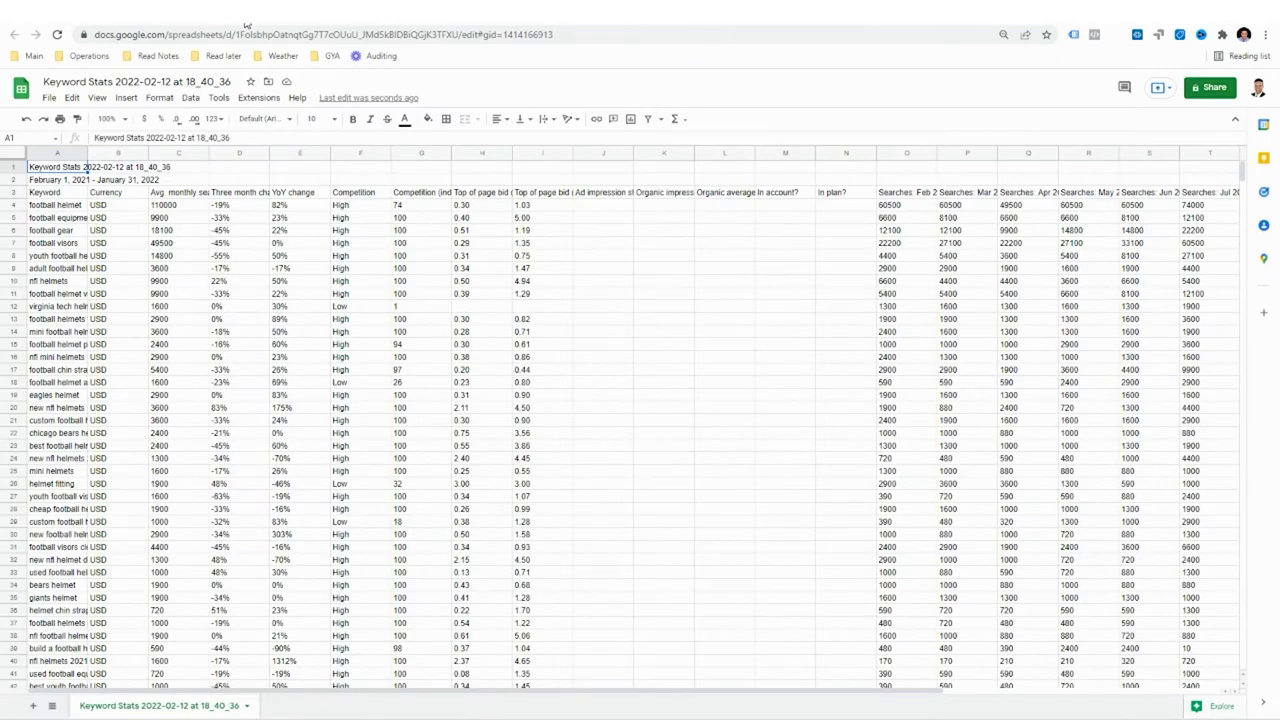
Copy all keywords from "football helmet" down and paste them into a new sheet starting at A2.
click(16, 707)
click(60, 205)
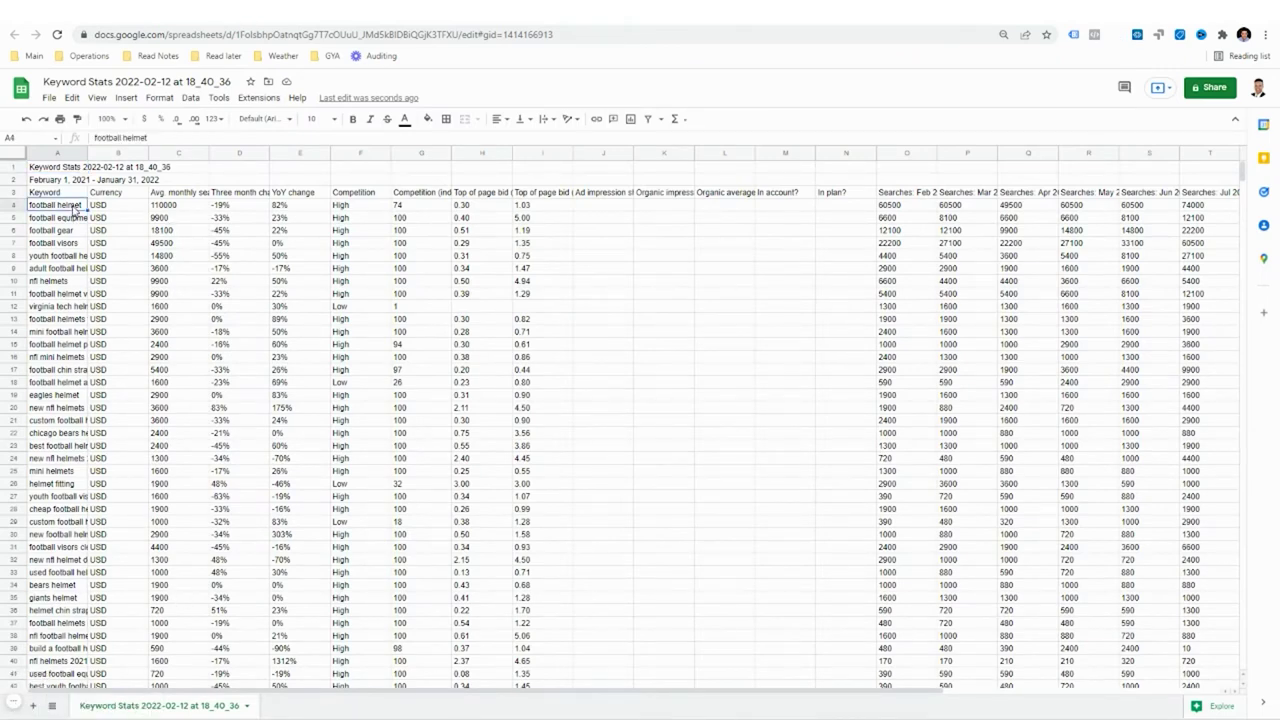
key(ctrl+shift+Down)
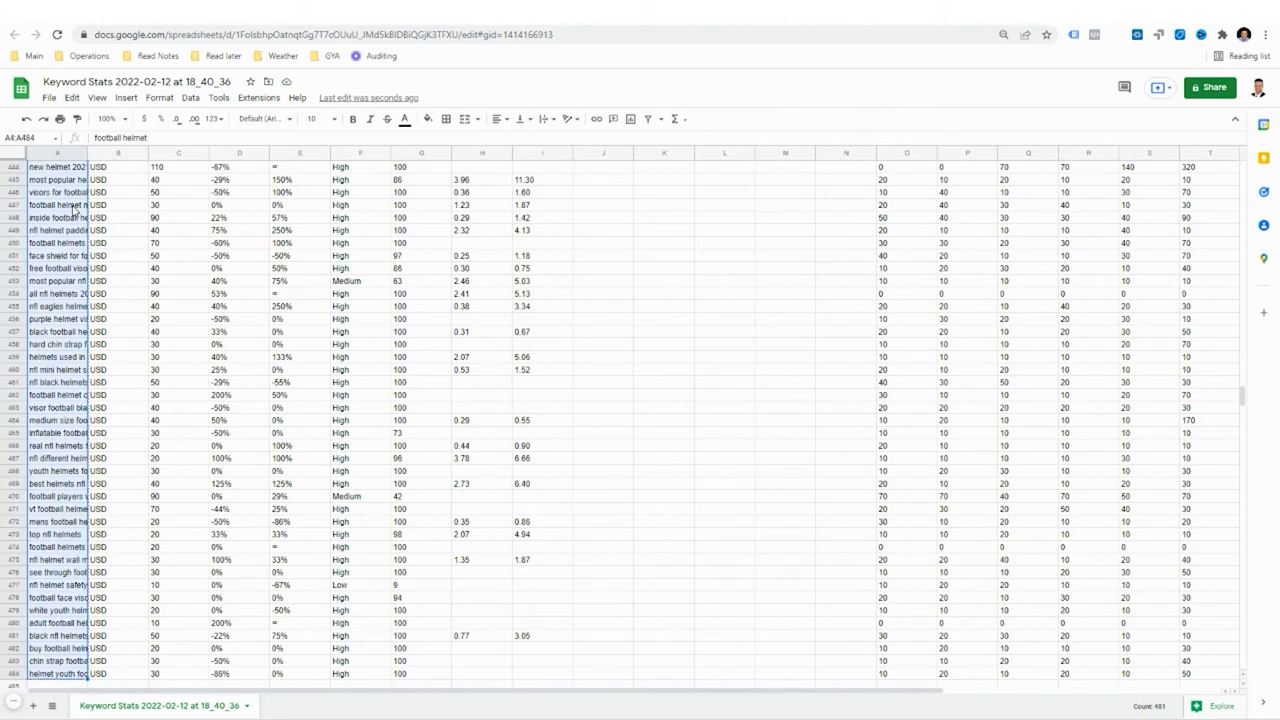
key(ctrl+c)
click(32, 706)
click(72, 180)
key(ctrl+v)
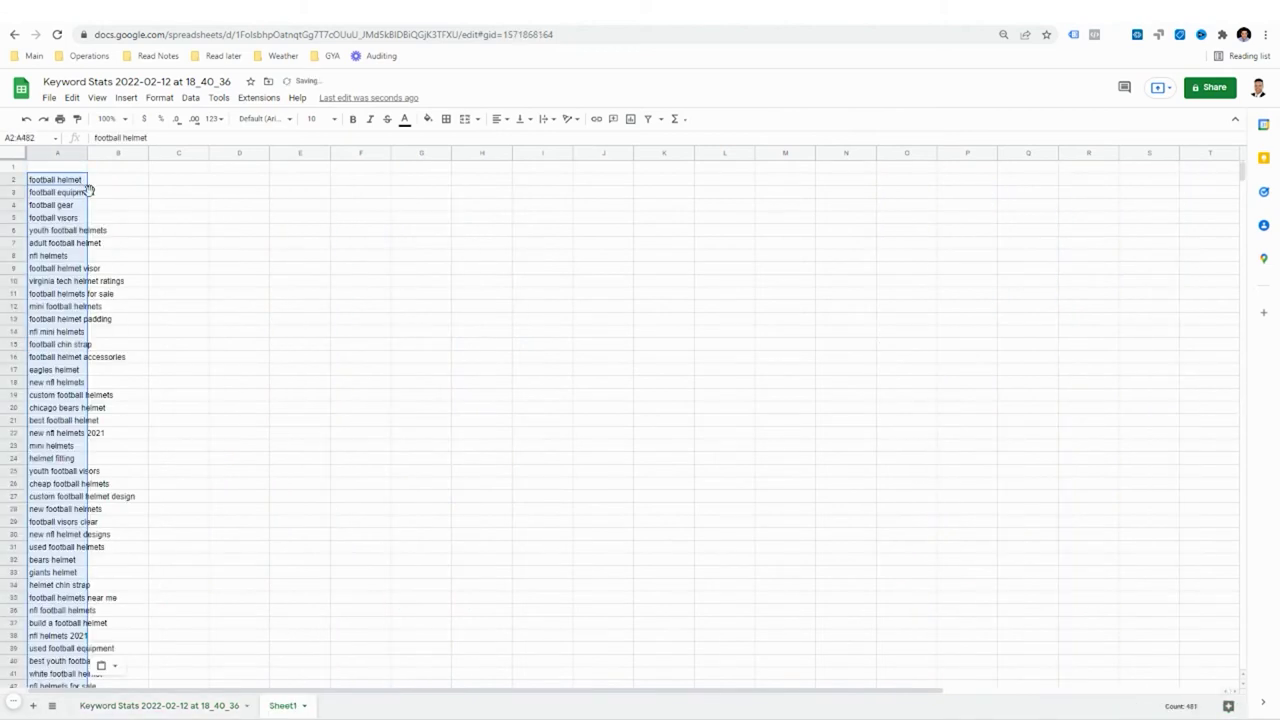
Add the header "Keyword" above the pasted list and insert two empty columns before it.
click(79, 170)
text(Keyword)
click(35, 152)
key(ctrl+alt+=)
key(ctrl+alt+=)
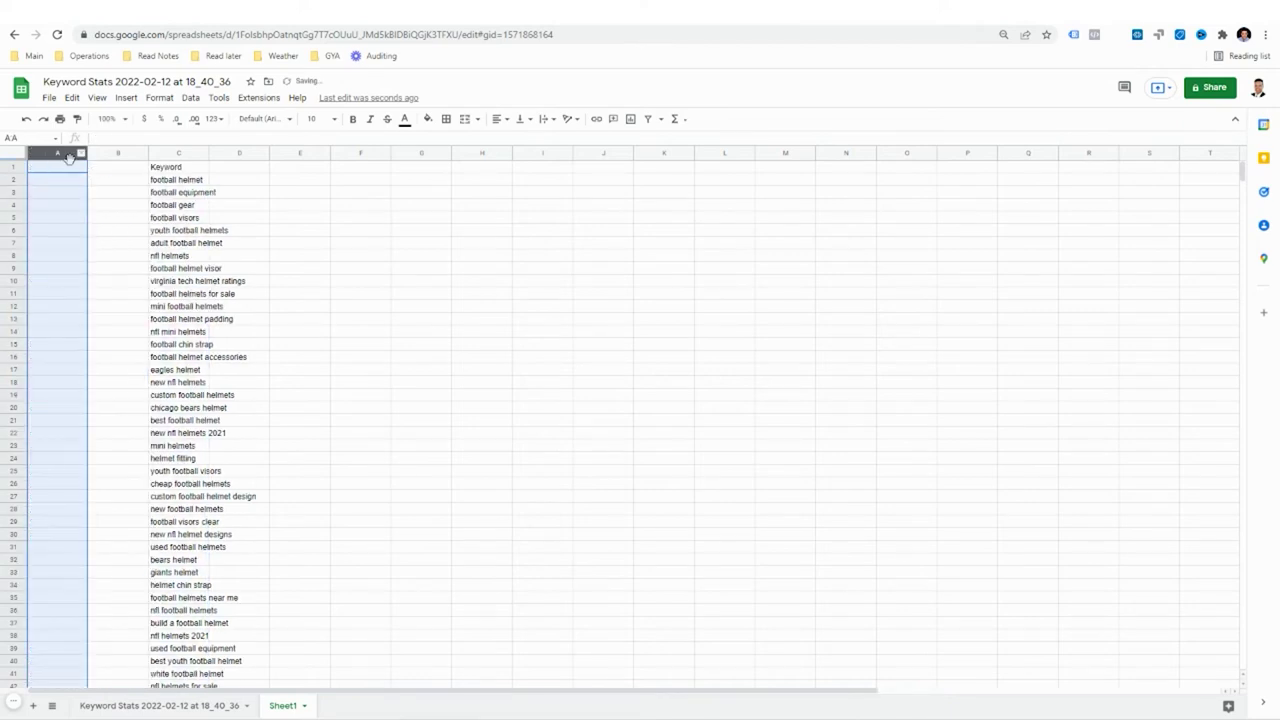
Enter the headers "Campaign" in A1 and "Ad Group" in B1.
click(77, 166)
text(Campaign)
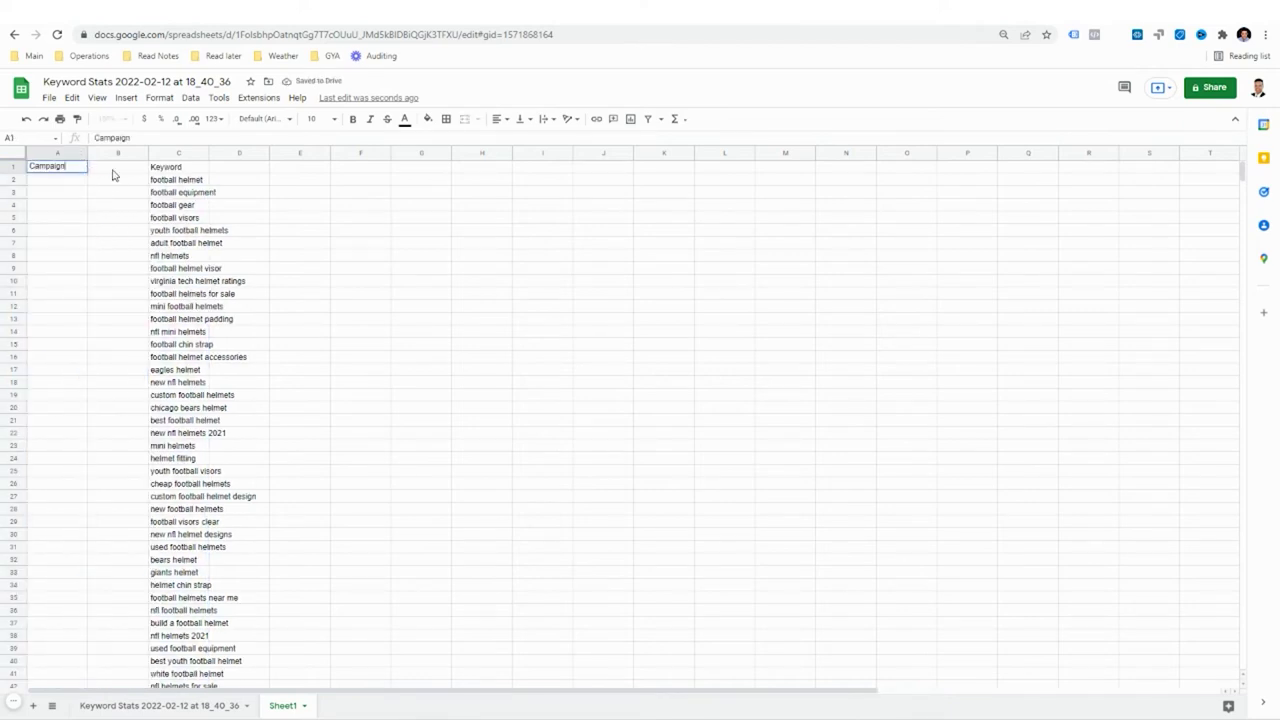
key(Tab)
text(Ad G)
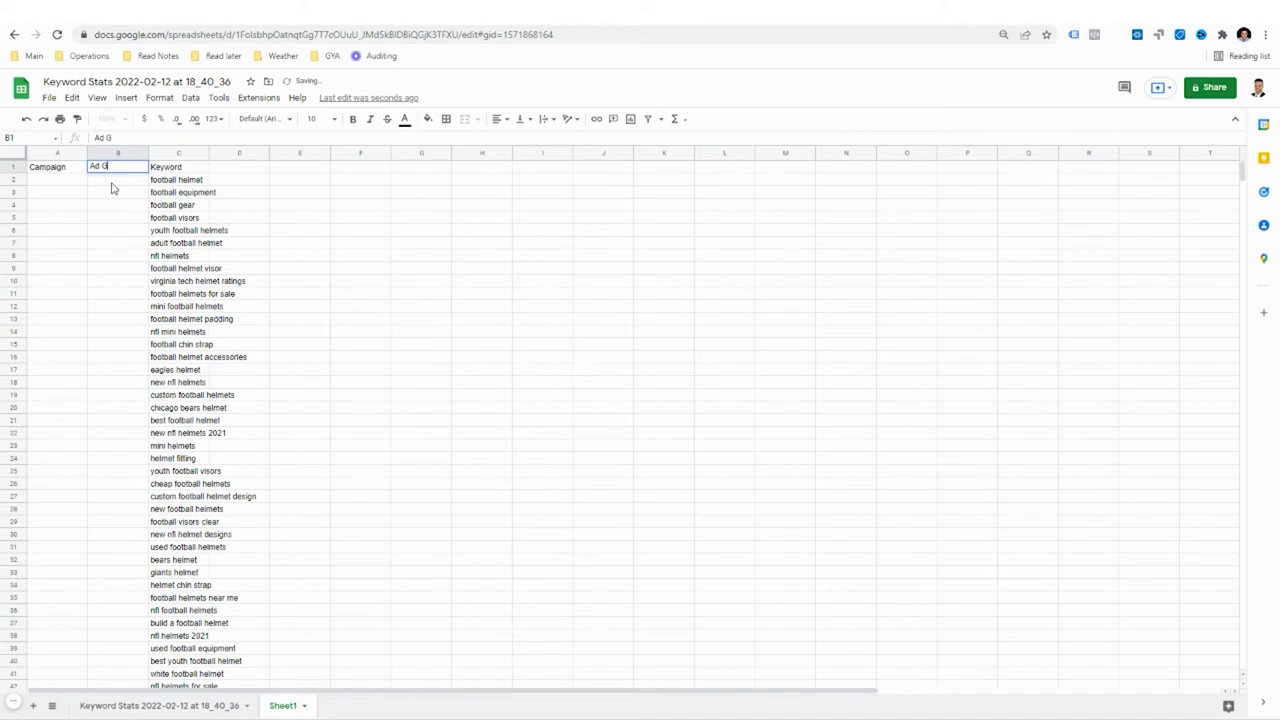
text(roup)
key(Return)
Fill row 2 with campaign "Test Shopping" and ad group "VICIS Zero2 Adult Football Helmet", and widen the Ad Group and Keyword columns to fit.
text(Test Shopping)
click(110, 182)
key(ctrl+v)
double_click(146, 152)
click(81, 185)
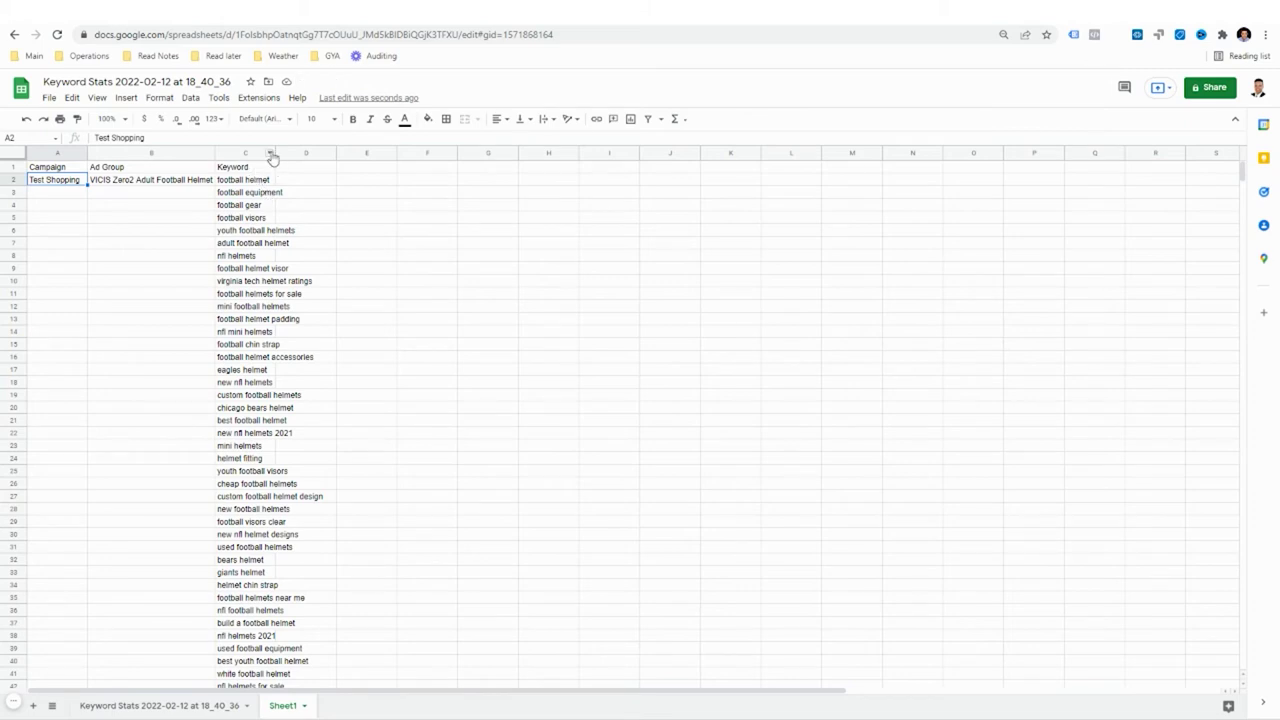
drag(275, 153, 275, 153)
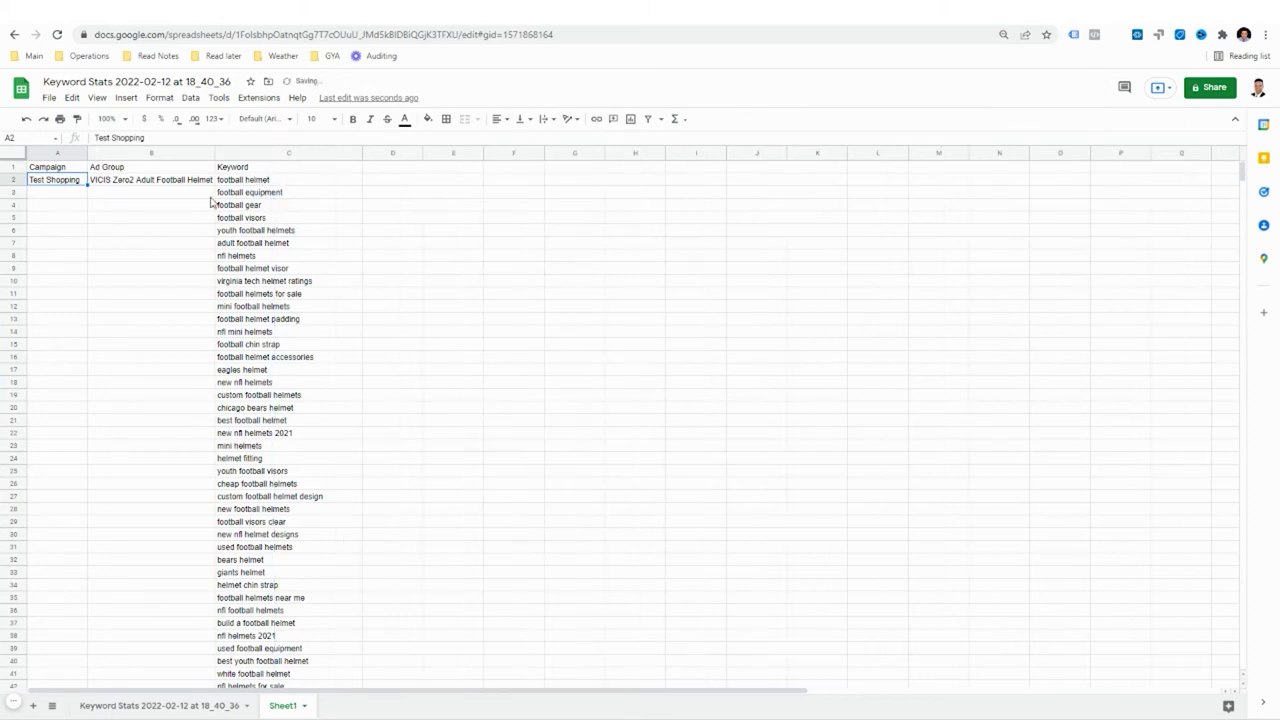
Create a filter on the table and show only keywords whose text contains "adult".
click(294, 173)
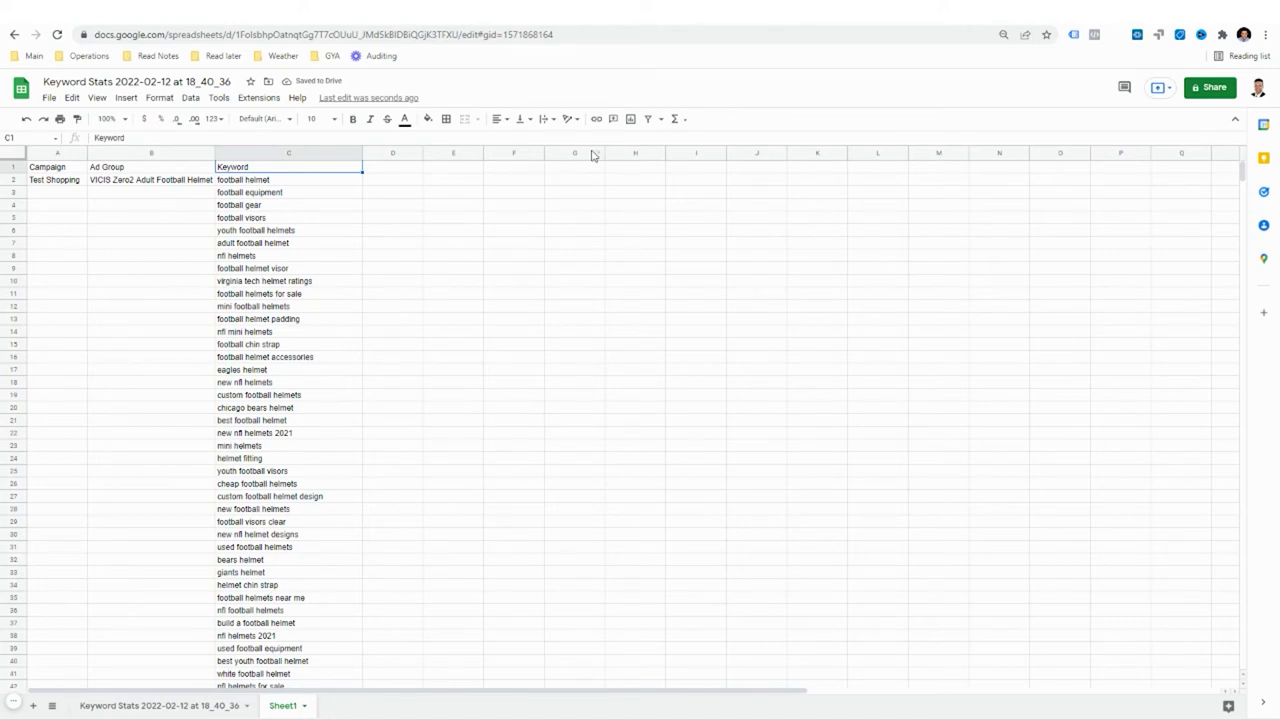
click(647, 119)
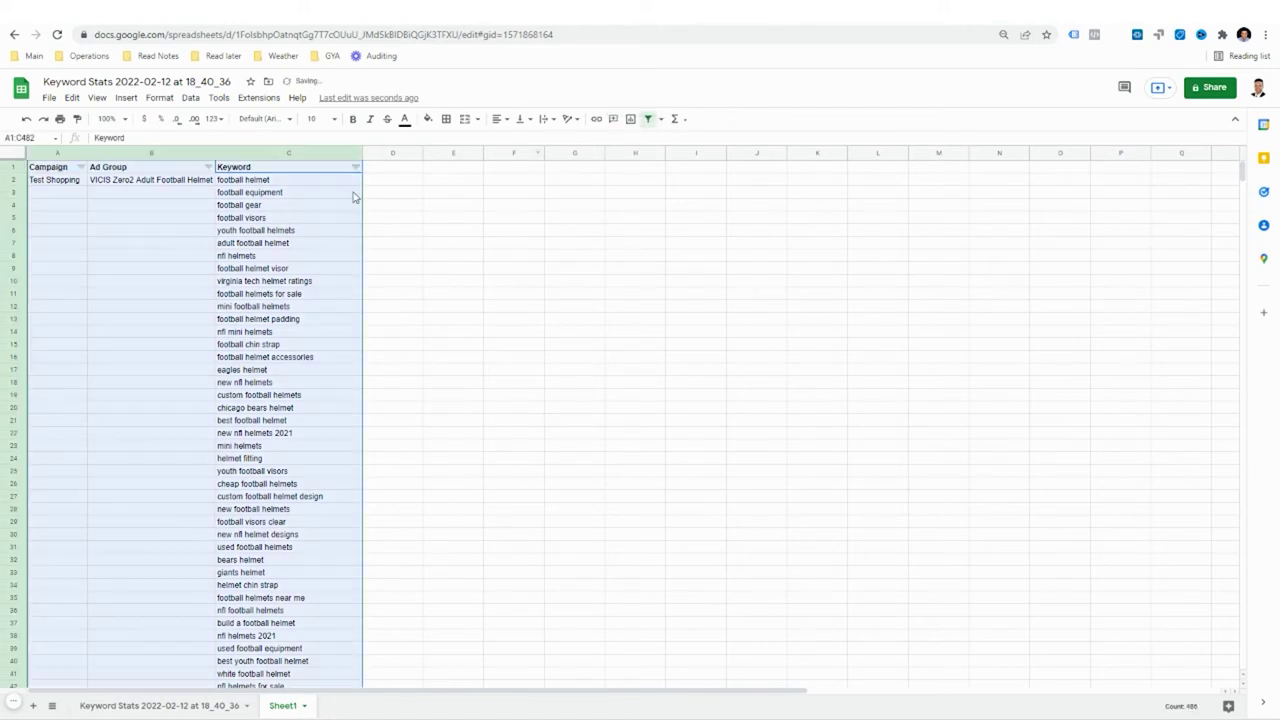
click(356, 168)
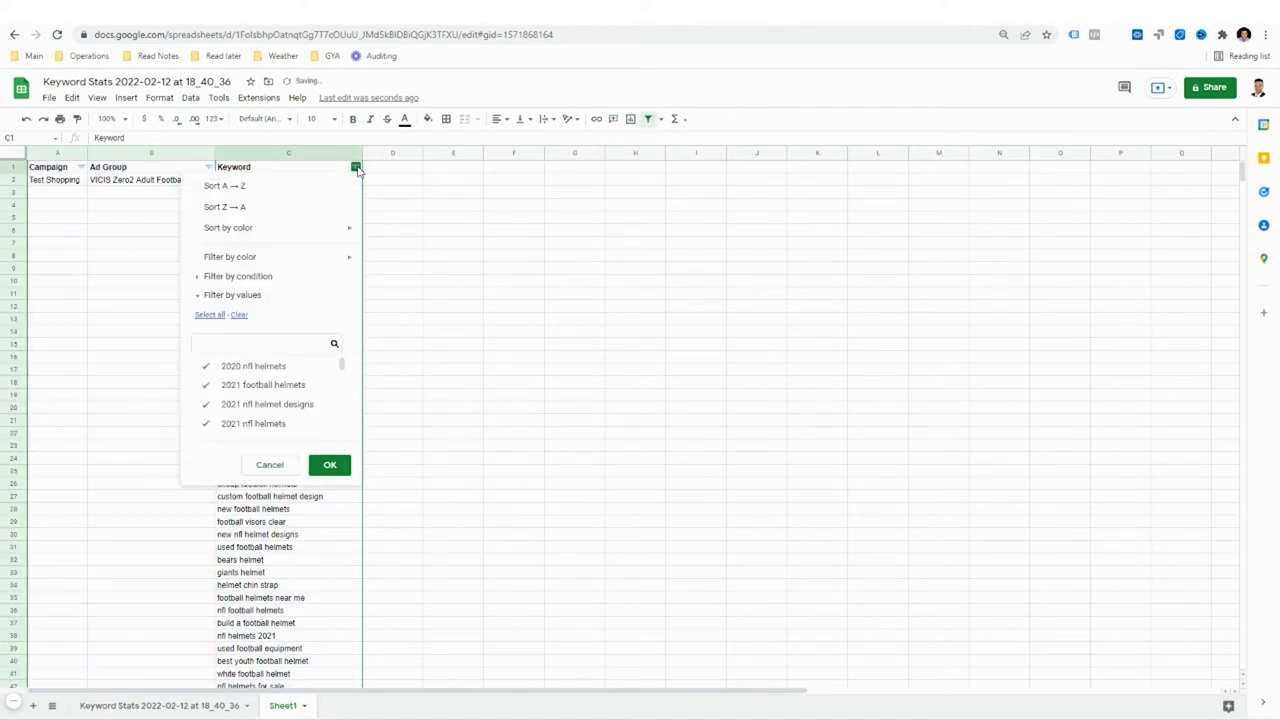
click(203, 276)
click(240, 304)
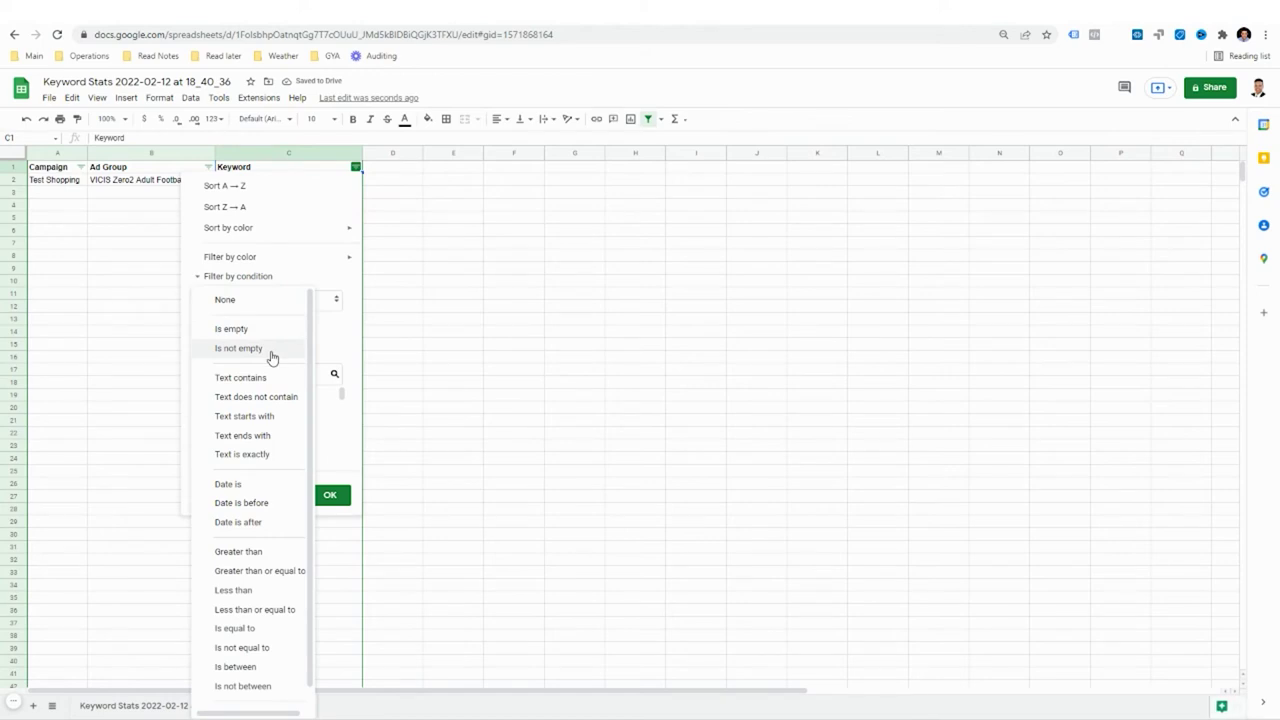
click(241, 378)
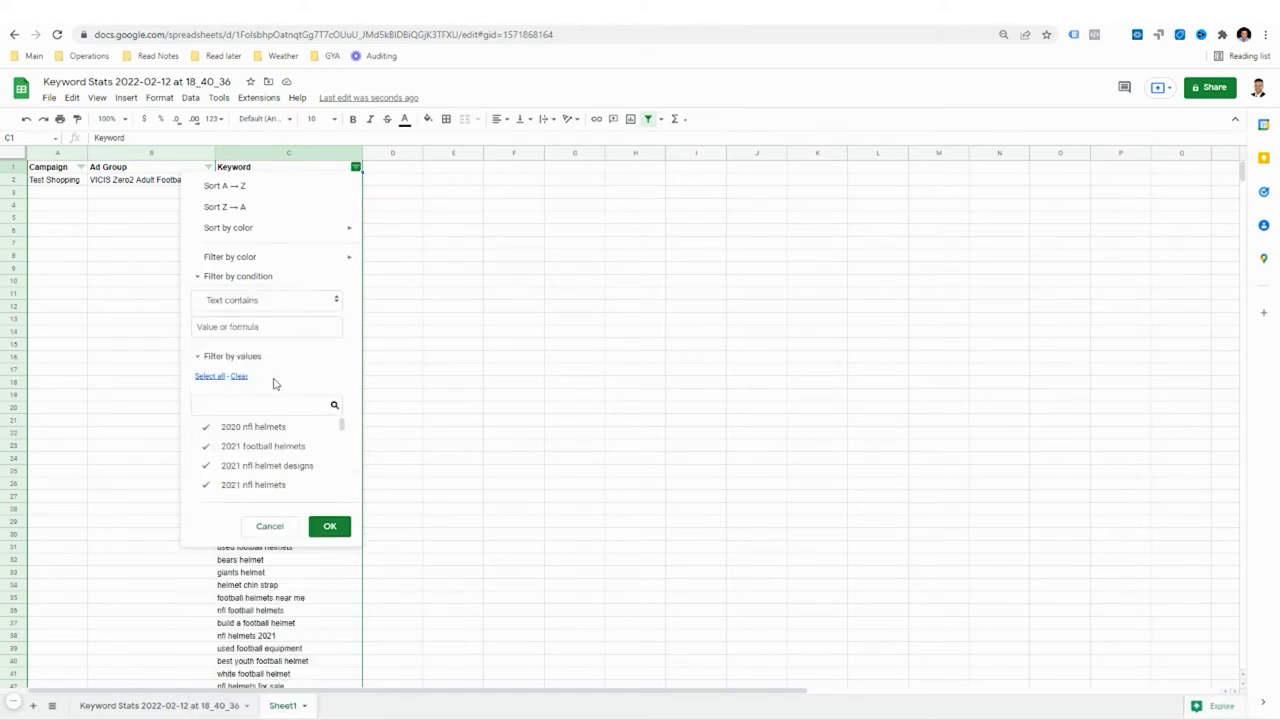
click(260, 330)
text(adult)
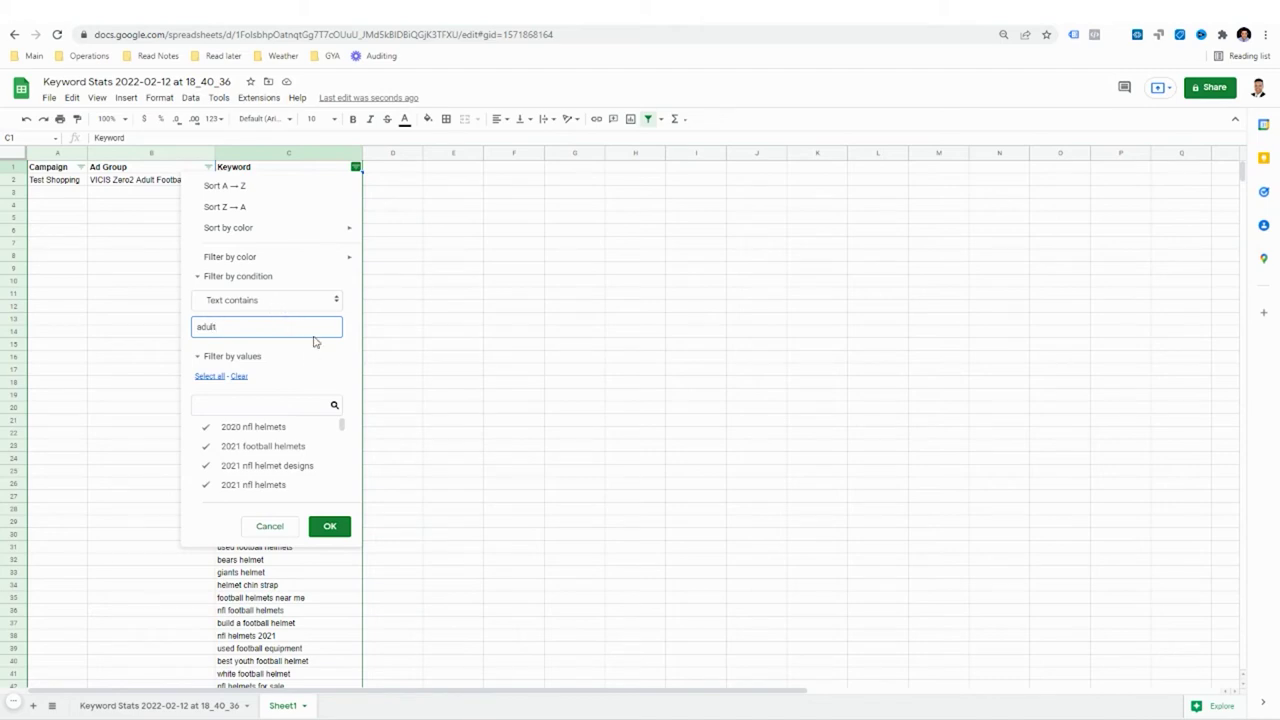
click(340, 534)
Delete all the filtered rows with "adult" keywords, from "adult football helmet" to "adult football helmet near me".
click(297, 322)
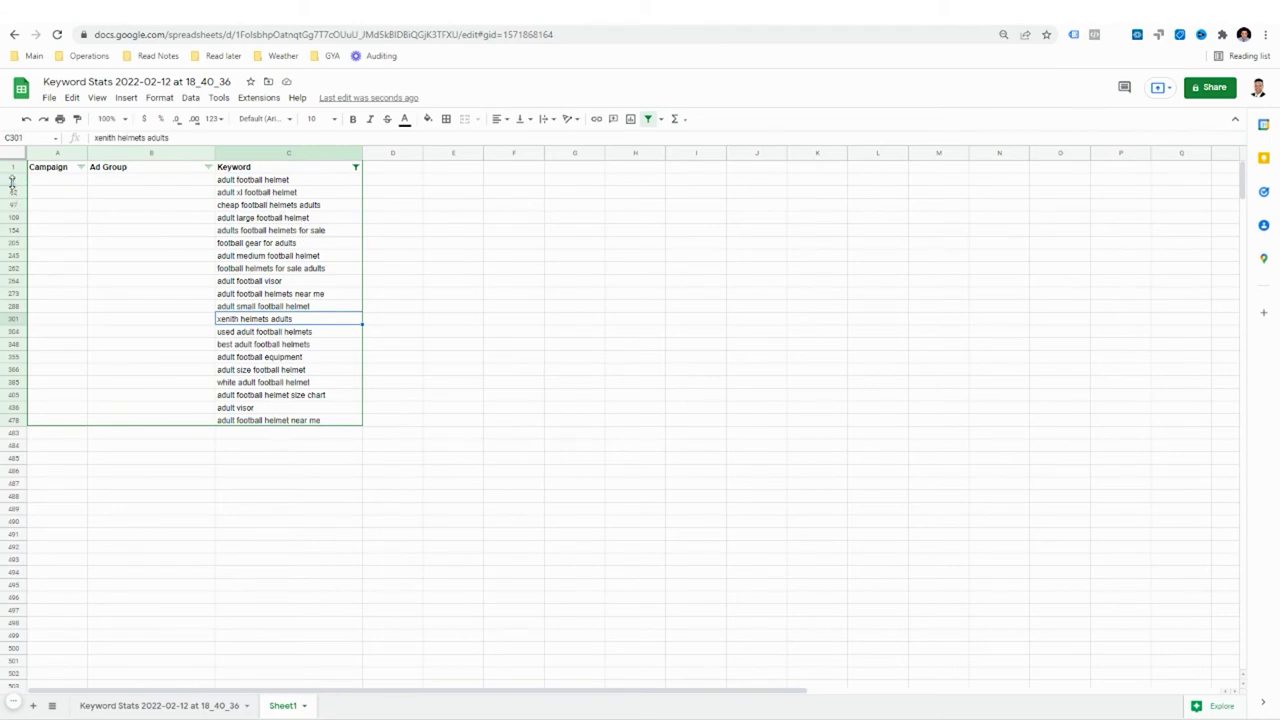
drag(12, 181, 12, 421)
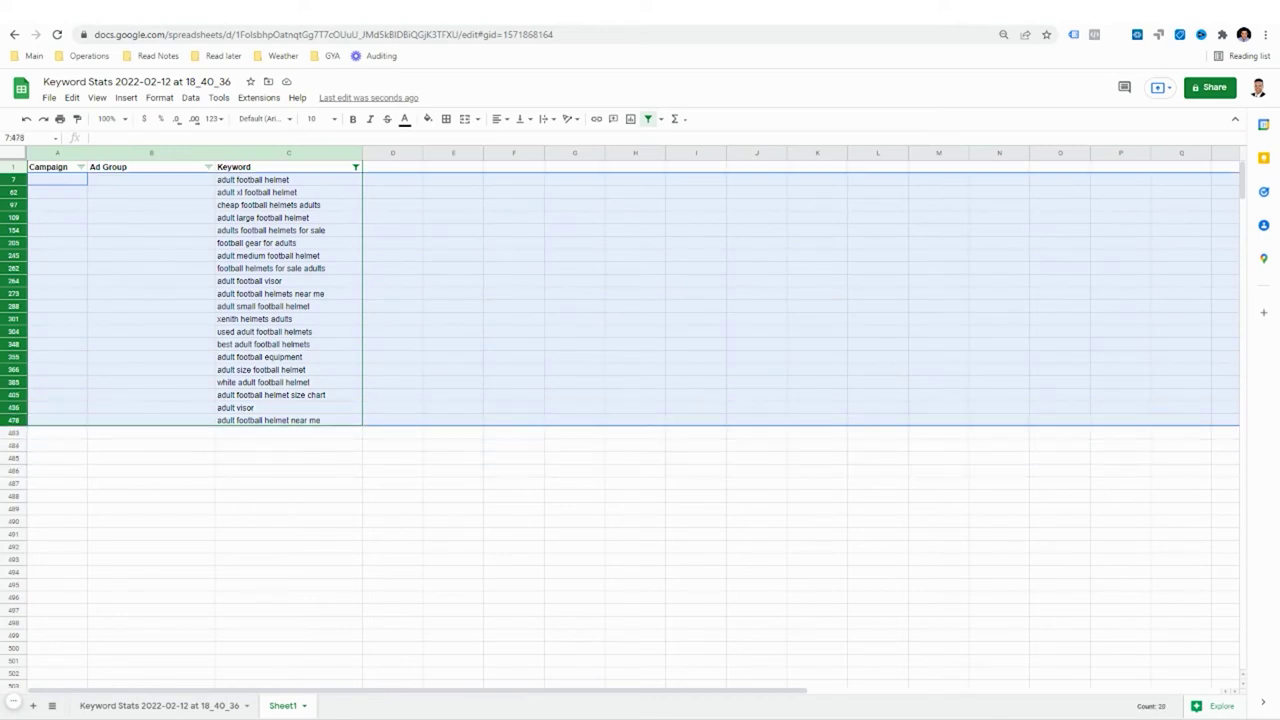
key(ctrl+alt+minus)
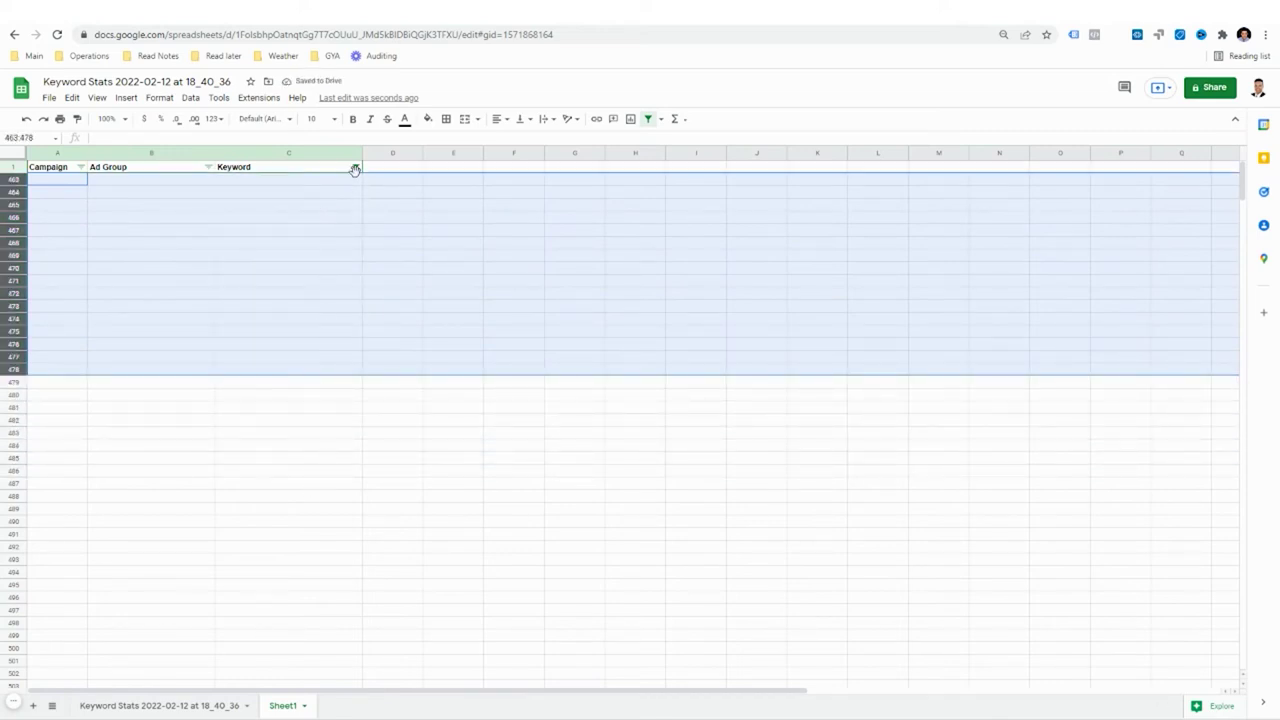
Change the Keyword column's filter condition to text containing "black".
click(356, 168)
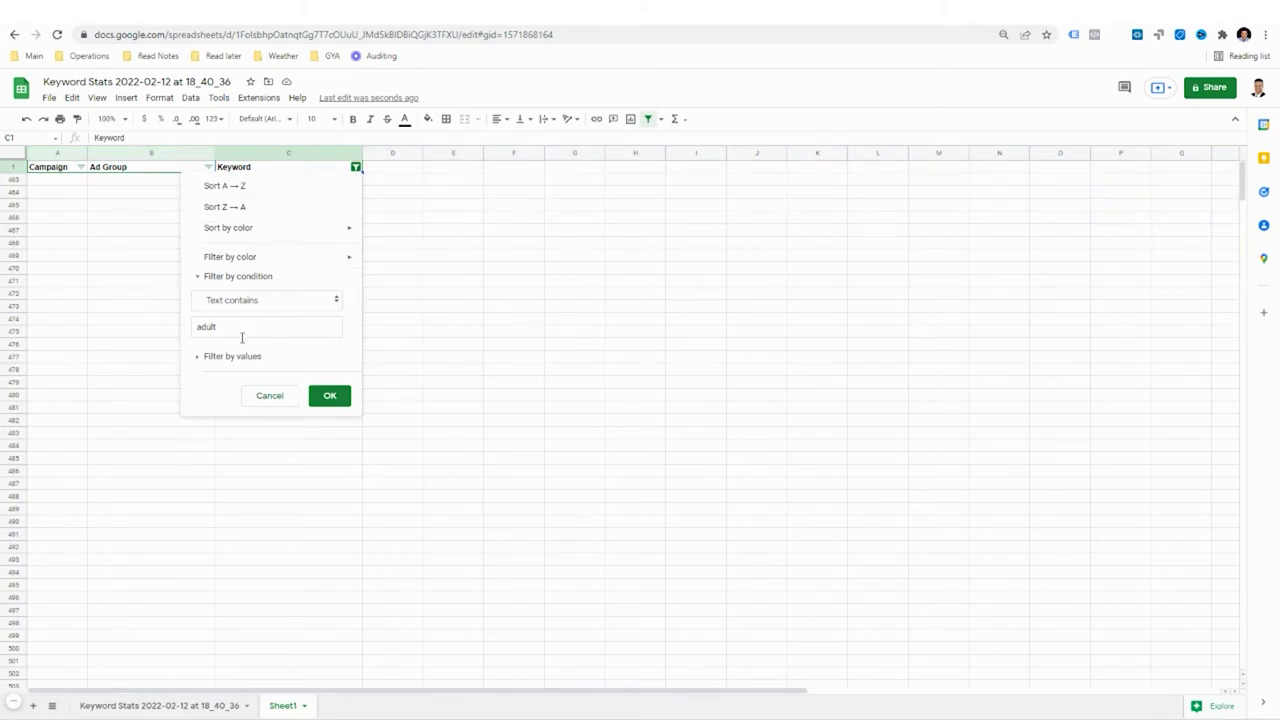
drag(219, 328, 194, 327)
key(BackSpace)
text(b)
key(BackSpace)
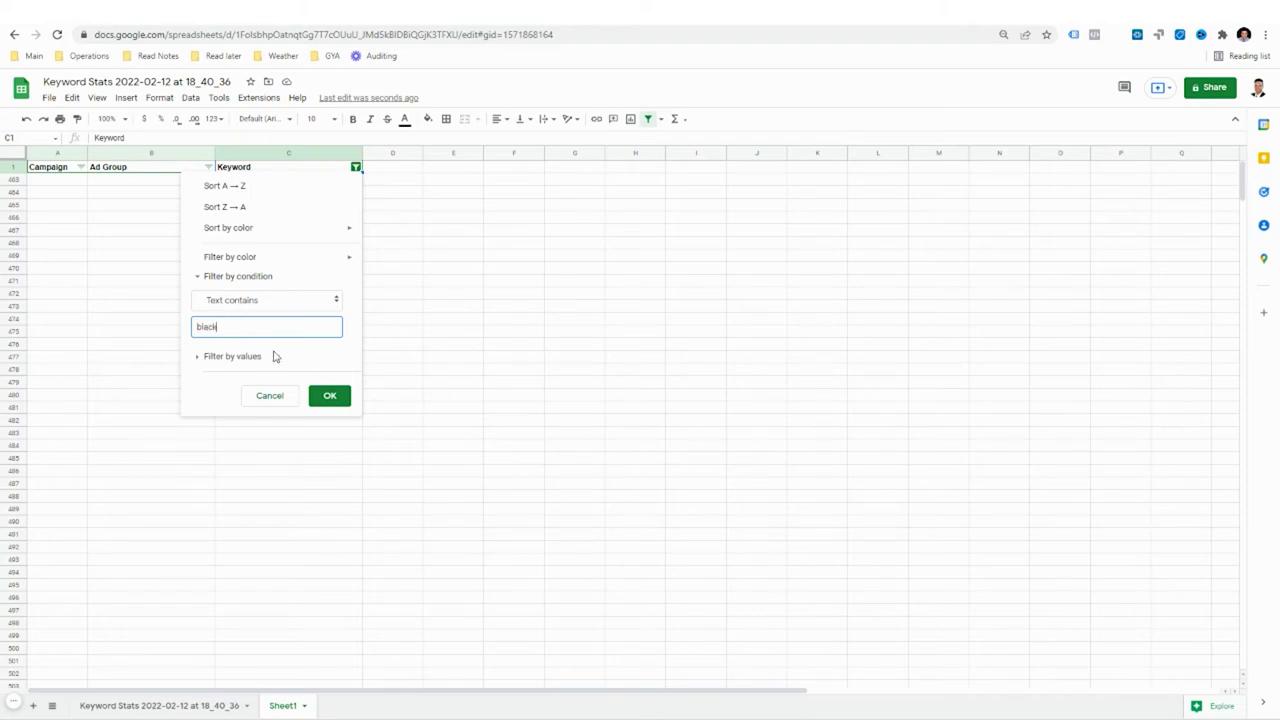
click(326, 397)
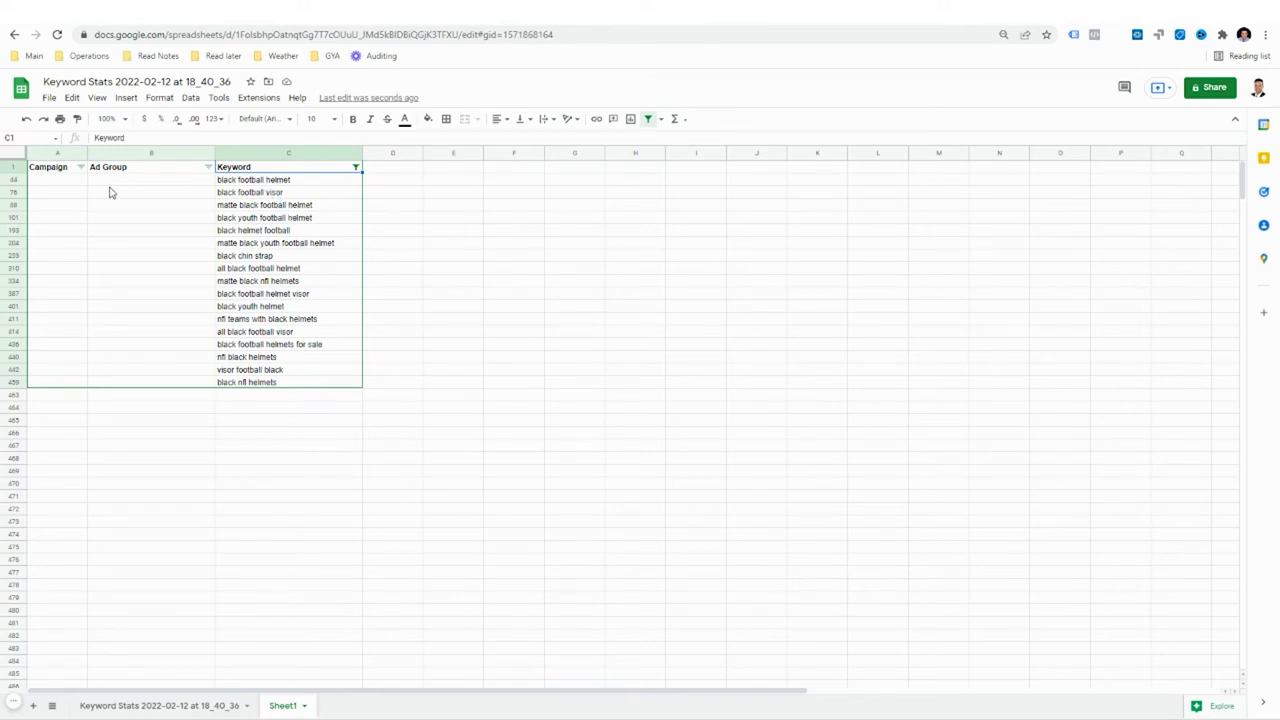
Delete the "black football helmet" row and the four rows from "matte black football helmet" to "matte black youth football helmet".
click(14, 180)
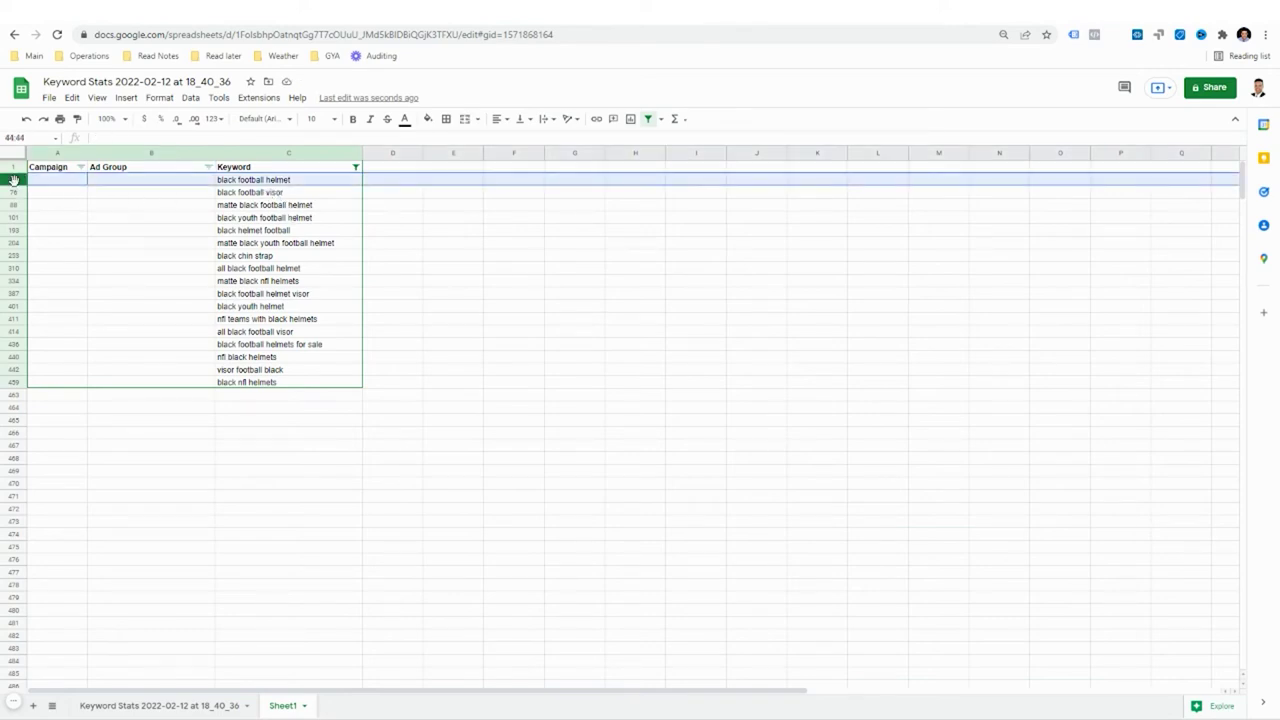
key(ctrl+alt+minus)
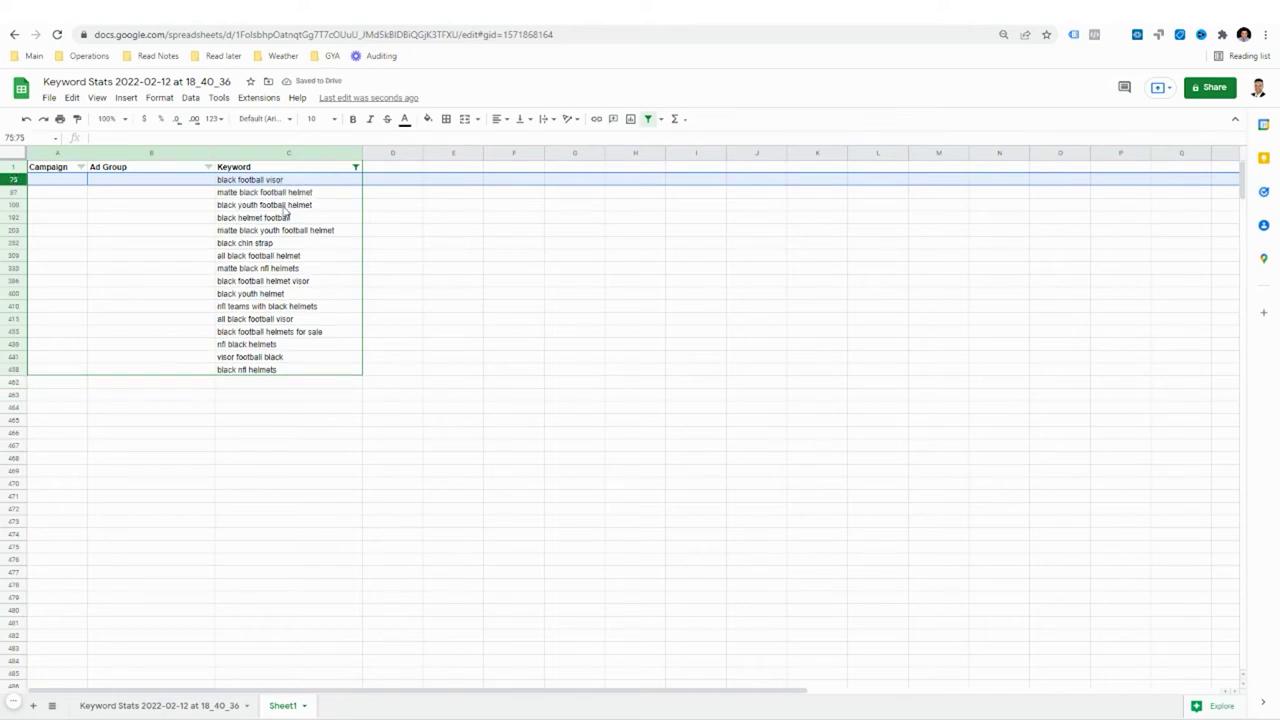
drag(15, 193, 12, 232)
key(ctrl+alt+minus)
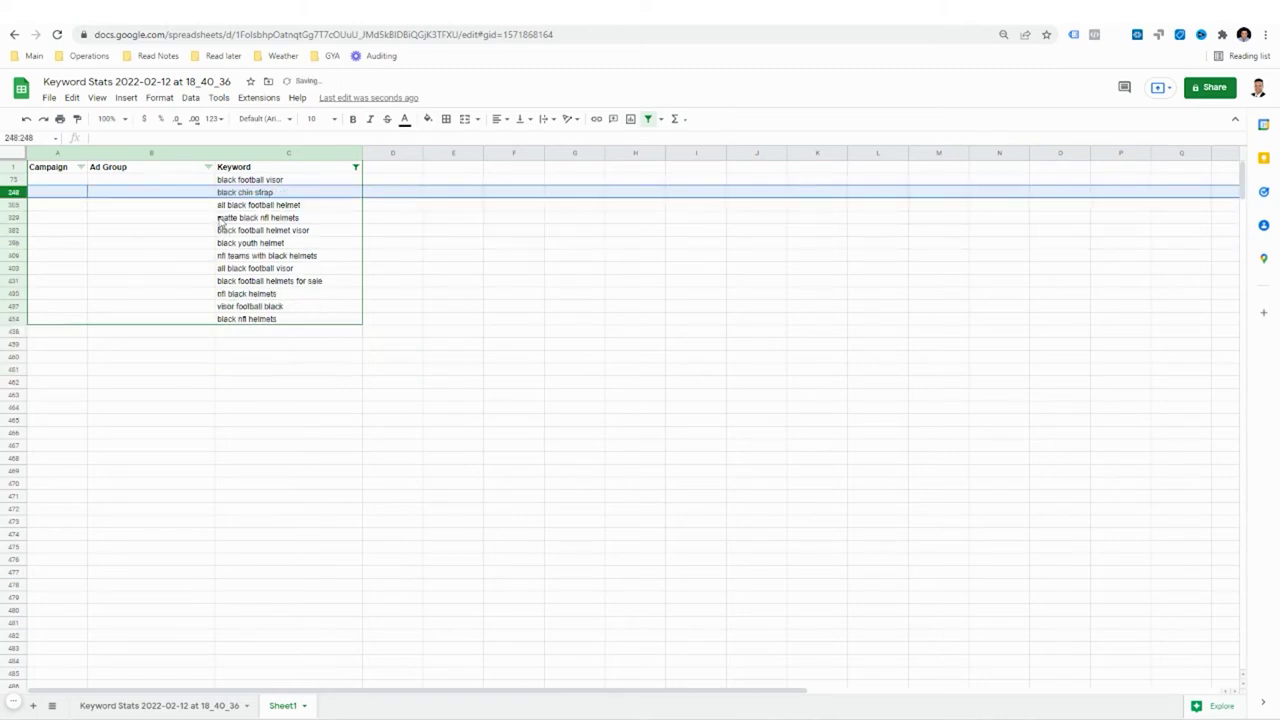
Delete the "all black football helmet" and "matte black nfl helmets" rows.
click(250, 209)
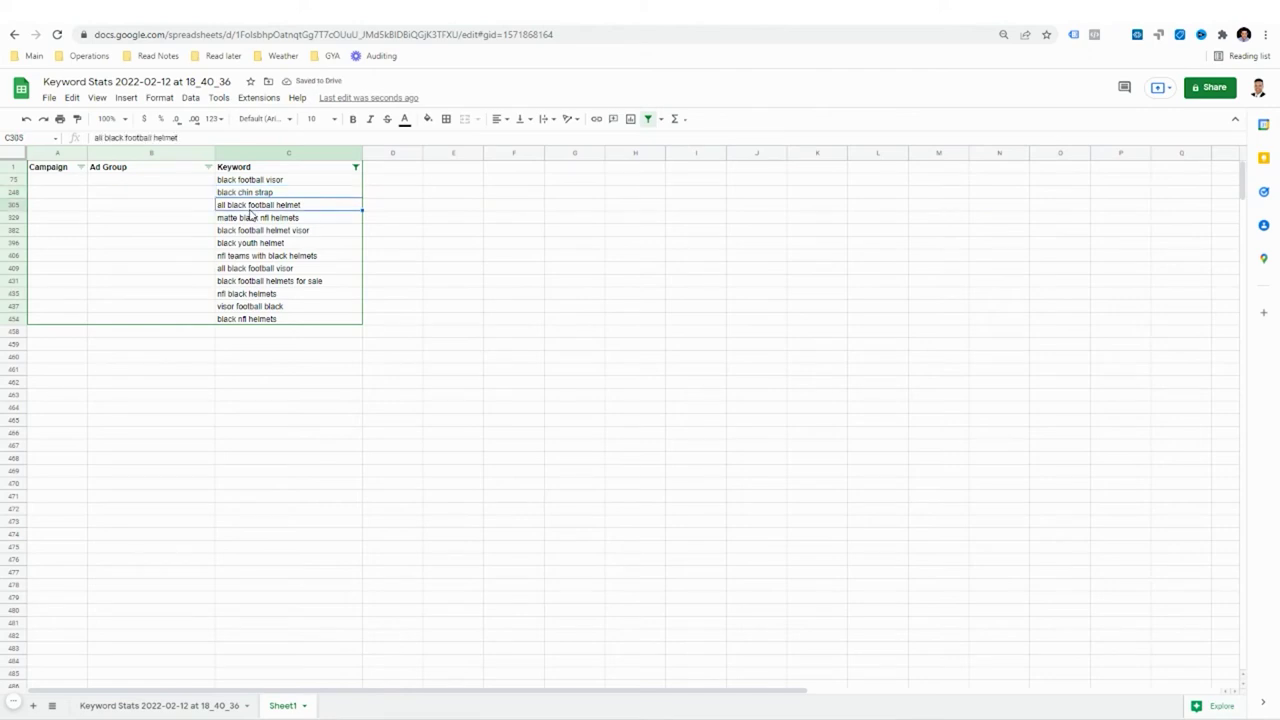
click(15, 204)
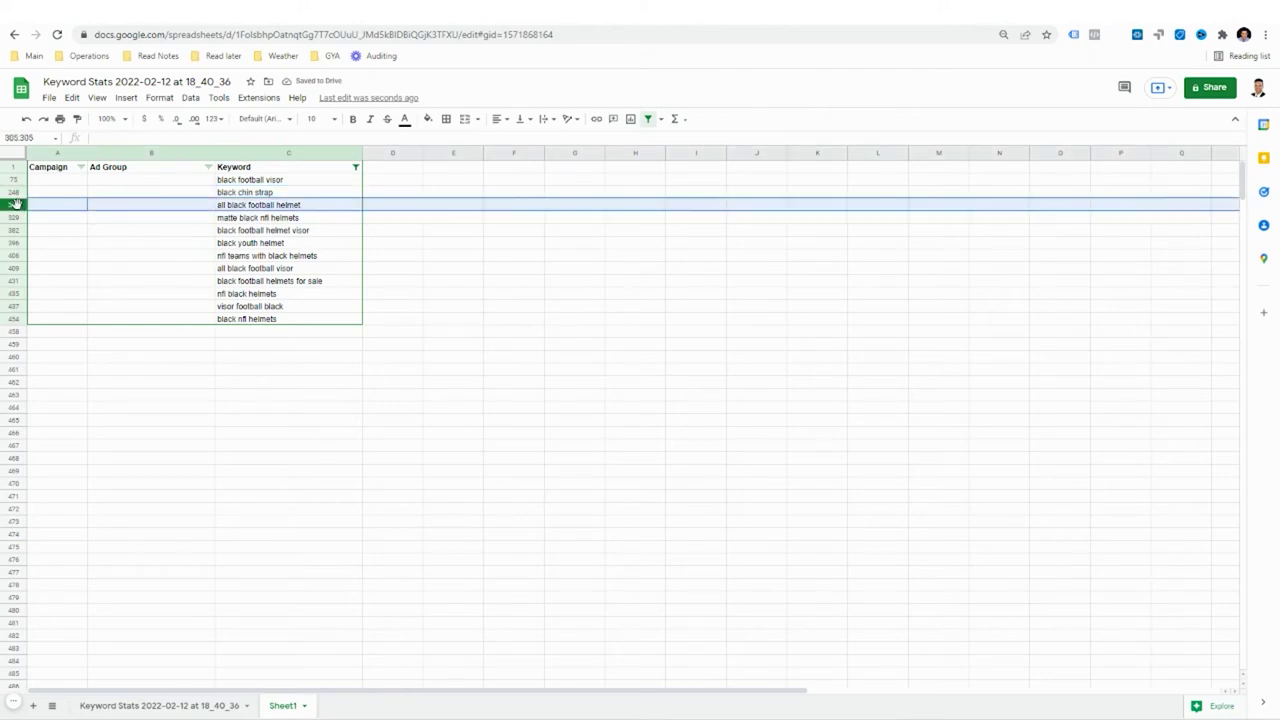
key(ctrl+alt+minus)
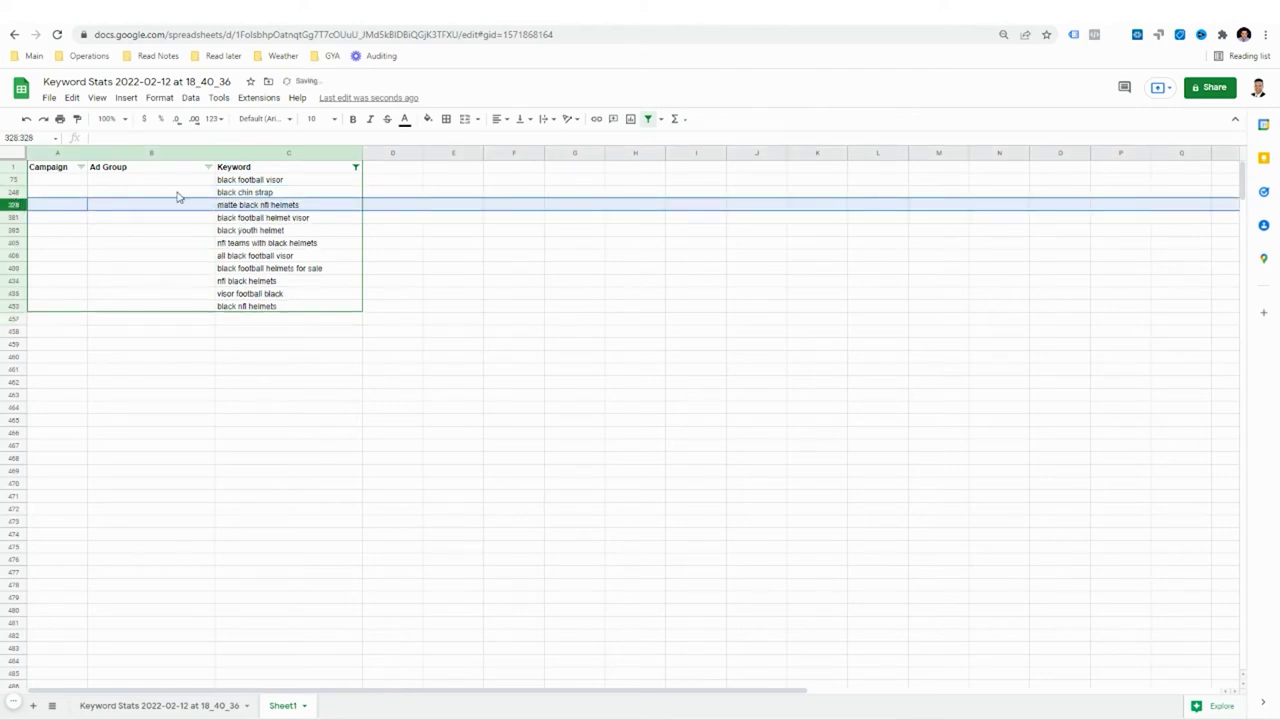
key(ctrl+c)
click(18, 204)
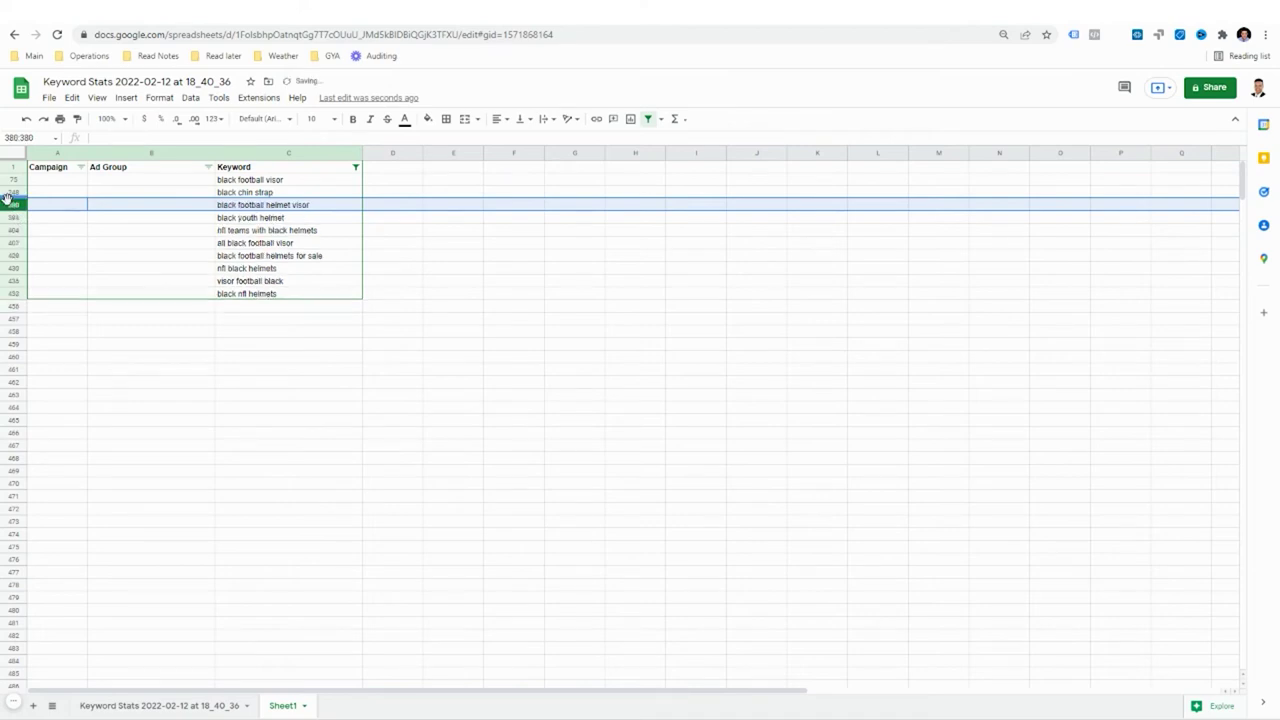
key(ctrl+alt+minus)
Review the remaining filtered keywords containing "black", from "black youth helmet" to "black nfl helmets".
click(262, 217)
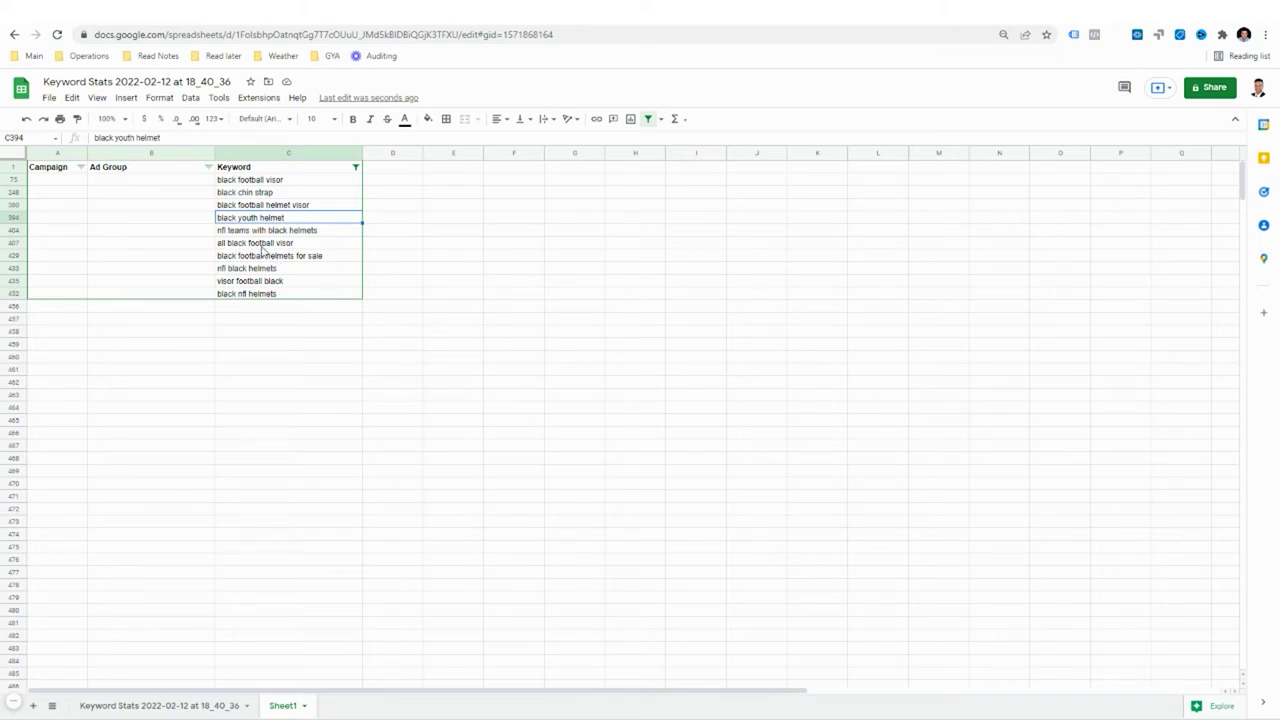
click(15, 229)
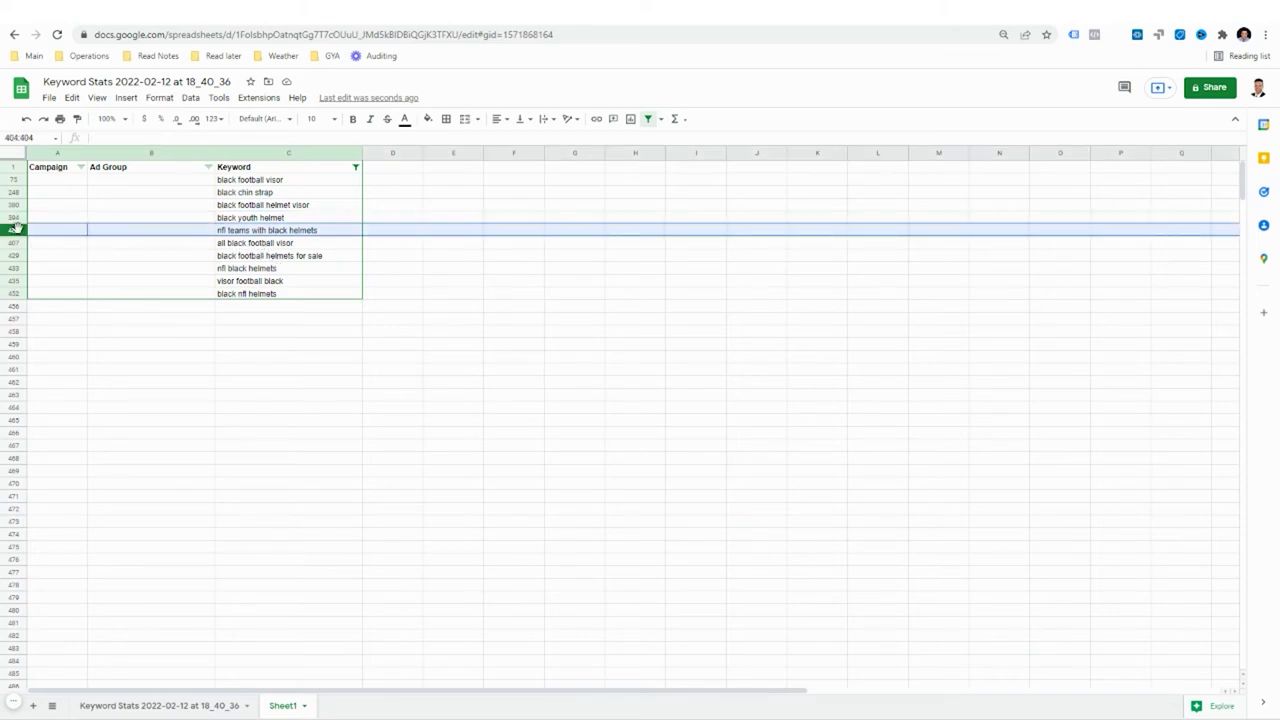
click(311, 233)
click(288, 272)
click(284, 295)
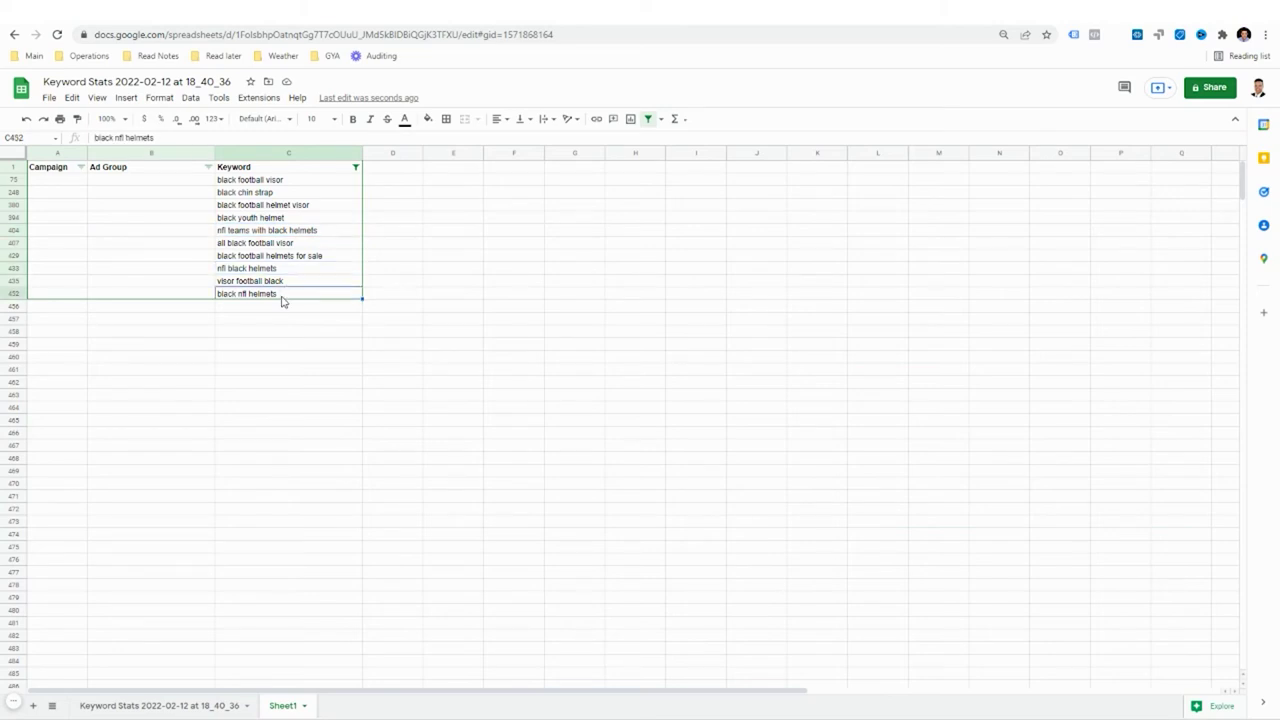
click(242, 281)
click(242, 269)
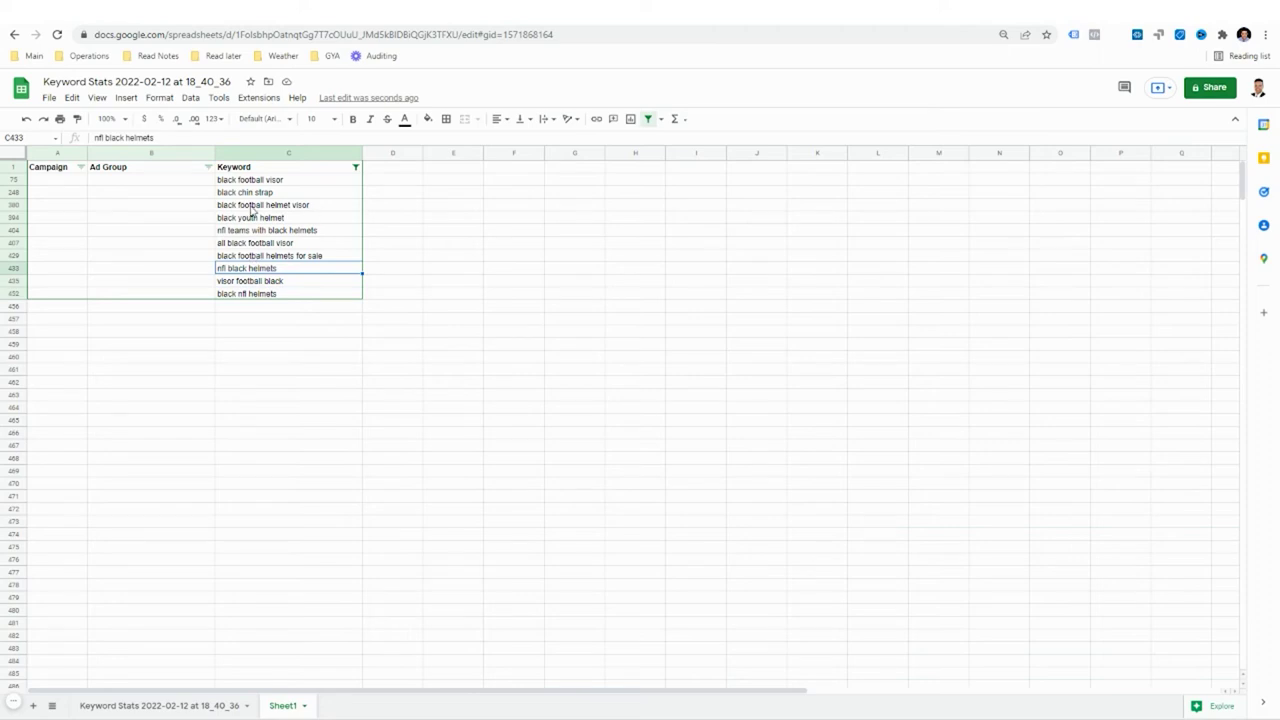
Clear the "black" text from the Keyword column's filter condition and apply it to show every keyword.
click(356, 167)
drag(247, 325, 198, 315)
key(BackSpace)
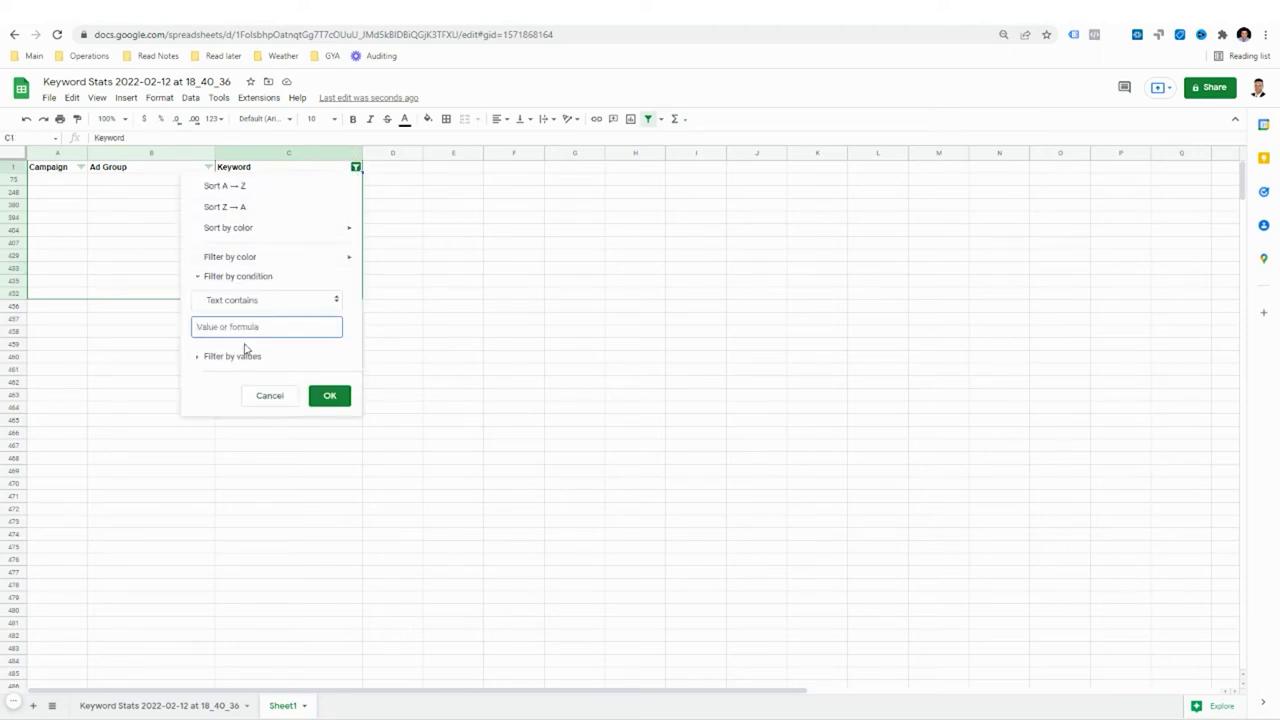
click(331, 402)
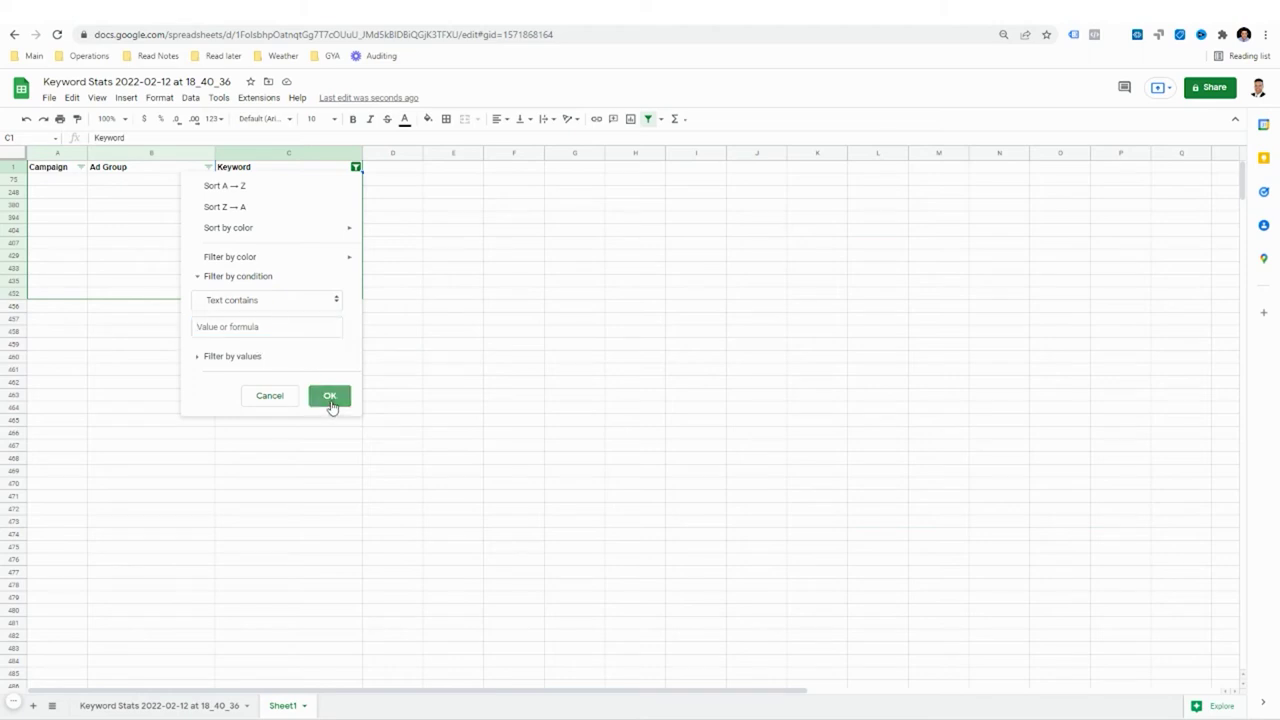
Look through the full unfiltered keyword list and return to its first rows.
scroll(306, 371, down, 3)
scroll(306, 360, up, 3)
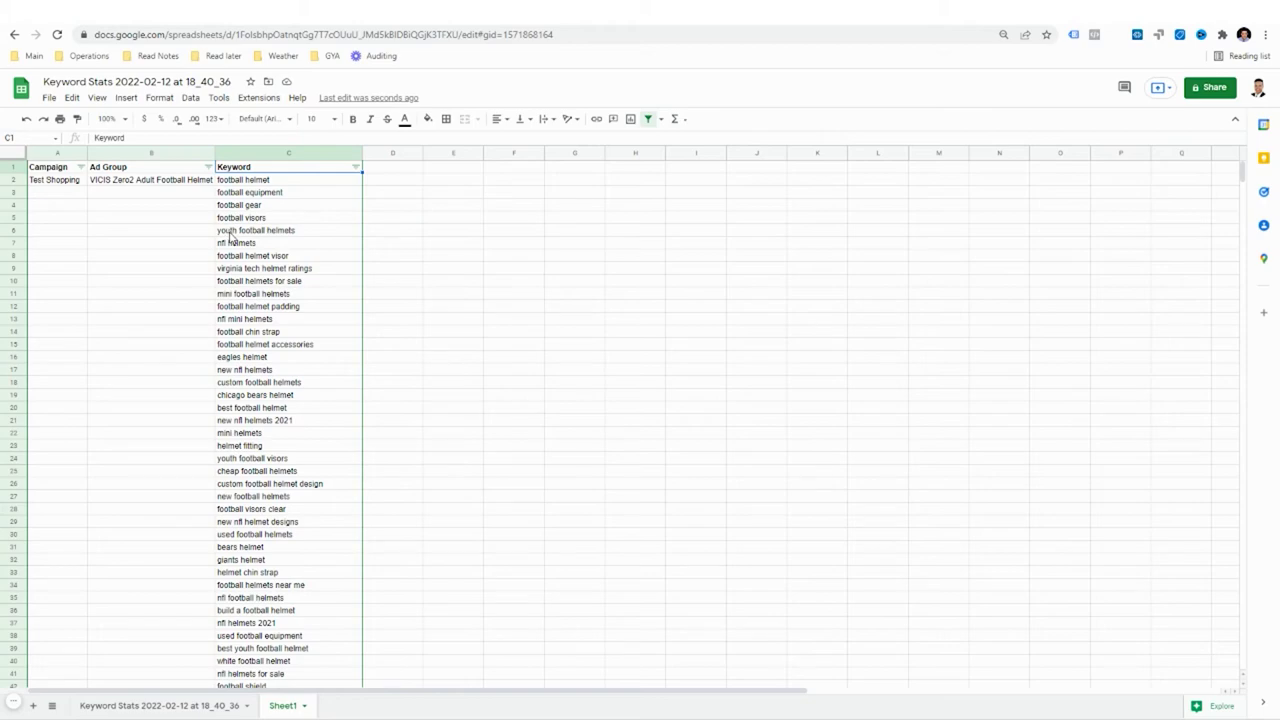
scroll(257, 446, down, 10)
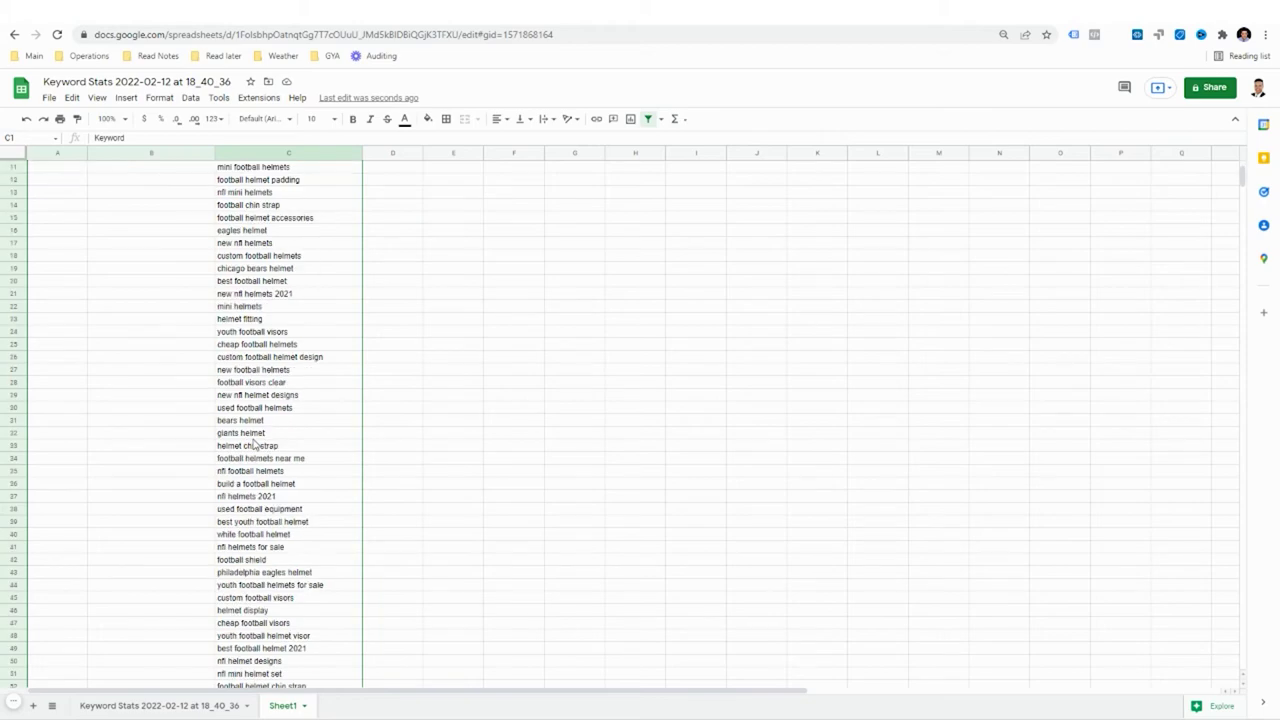
scroll(260, 446, down, 15)
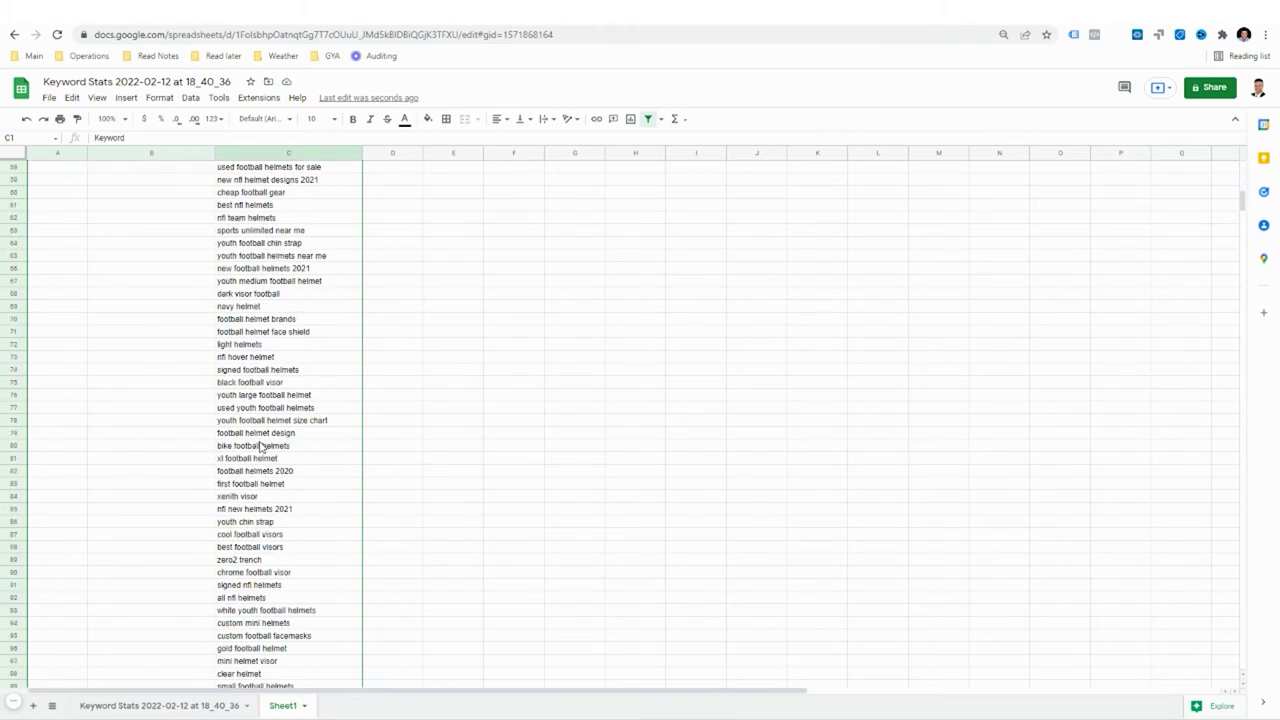
scroll(260, 460, down, 18)
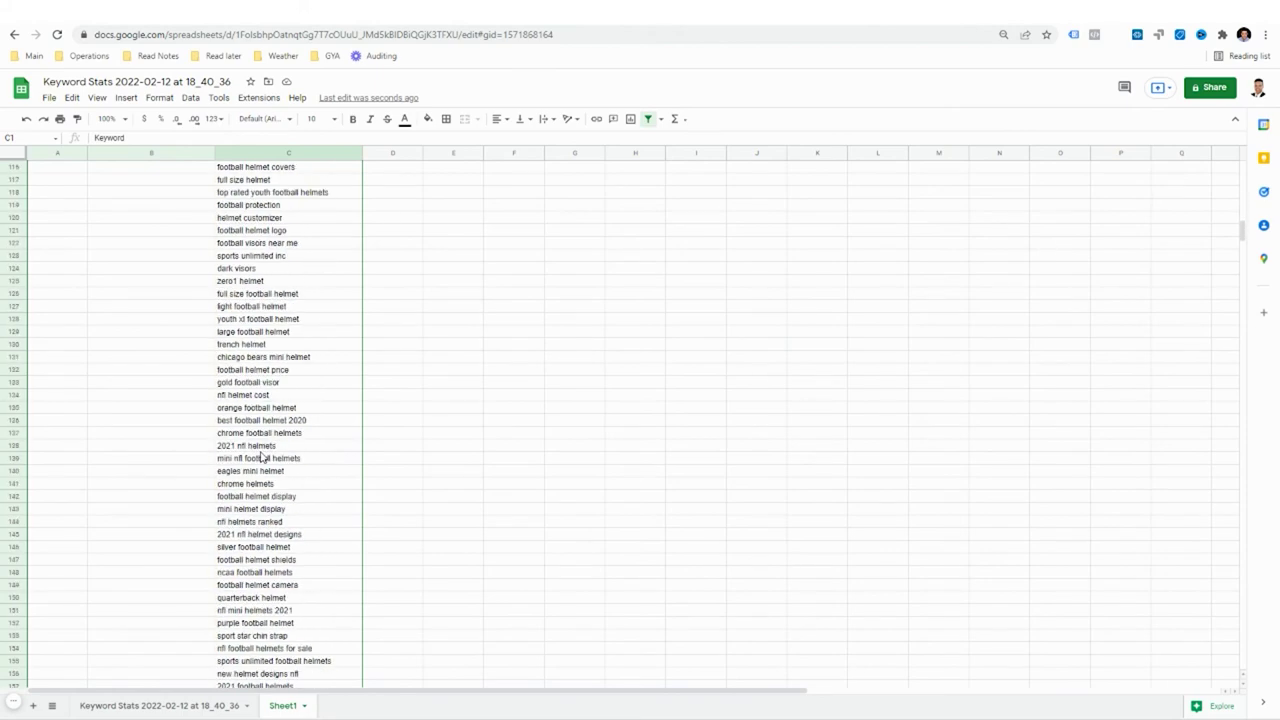
scroll(262, 460, down, 13)
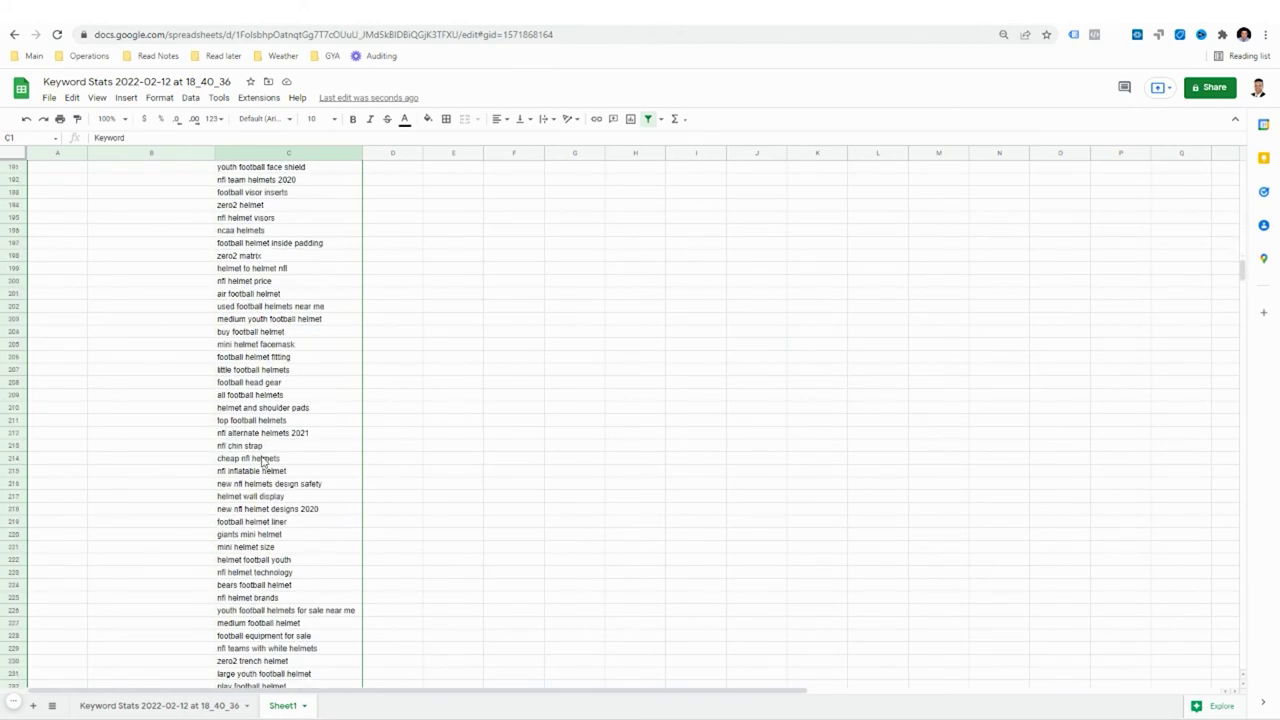
scroll(265, 465, down, 14)
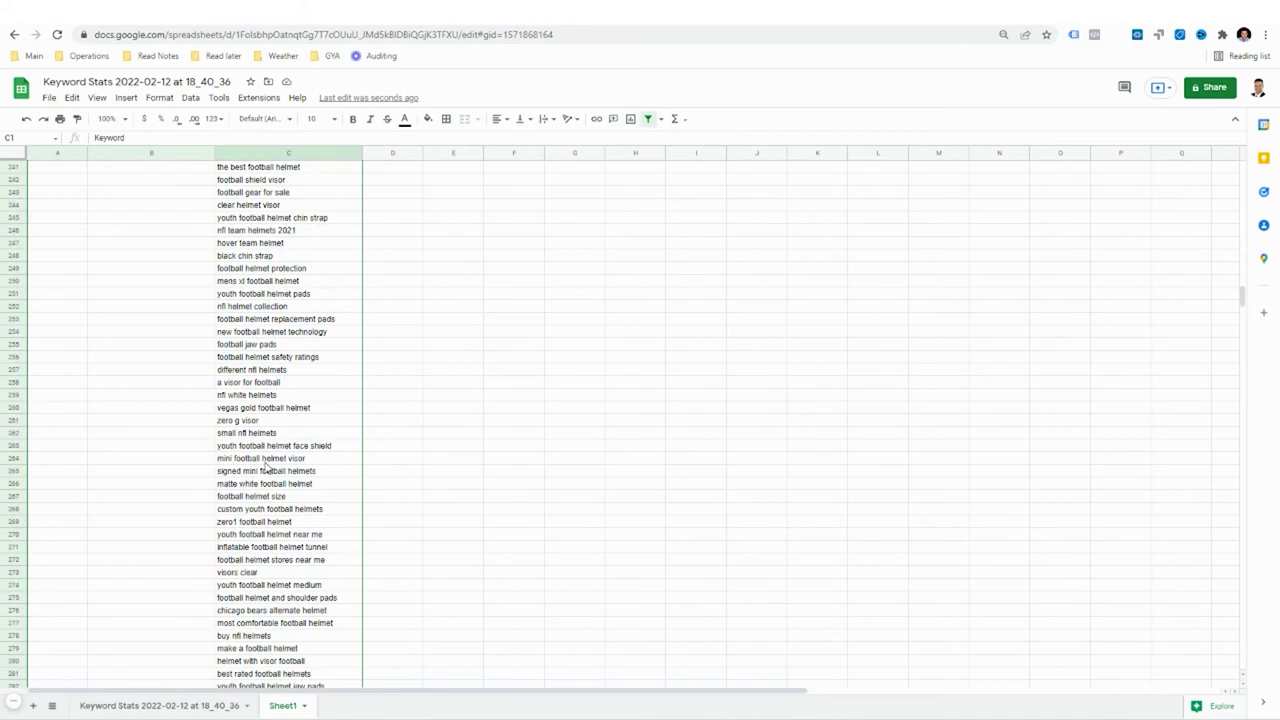
scroll(268, 470, down, 15)
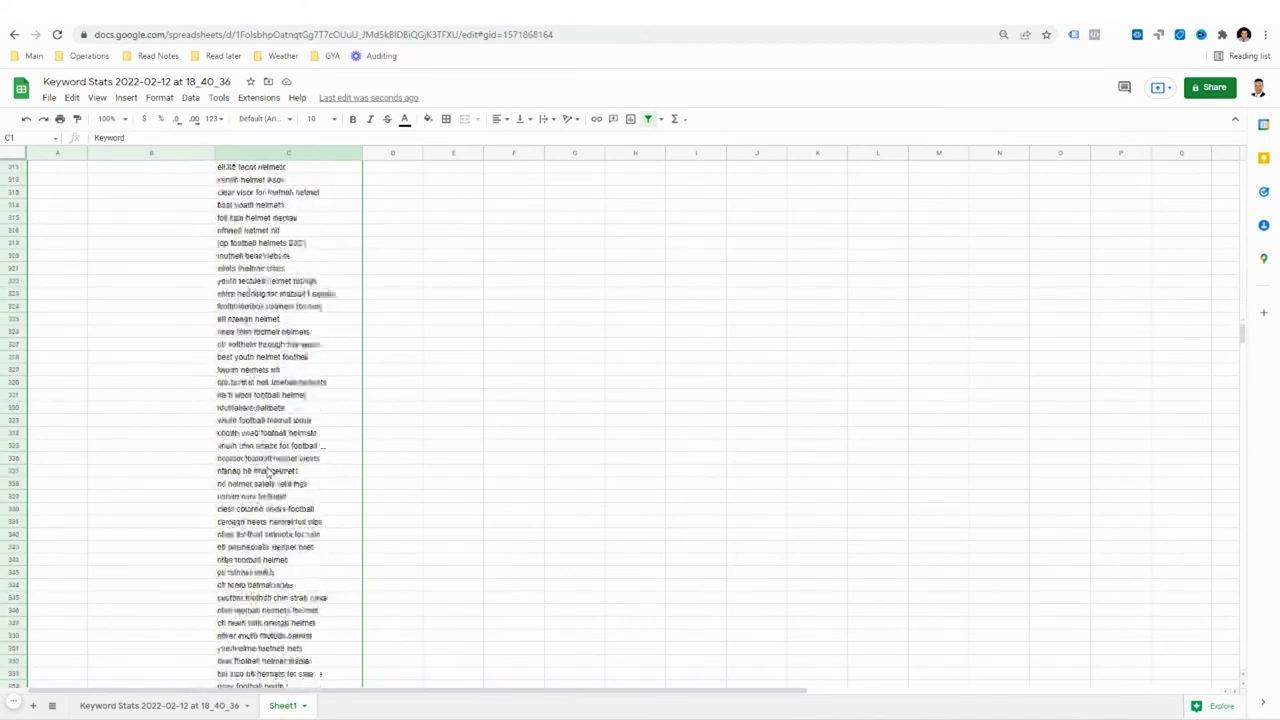
scroll(287, 557, down, 14)
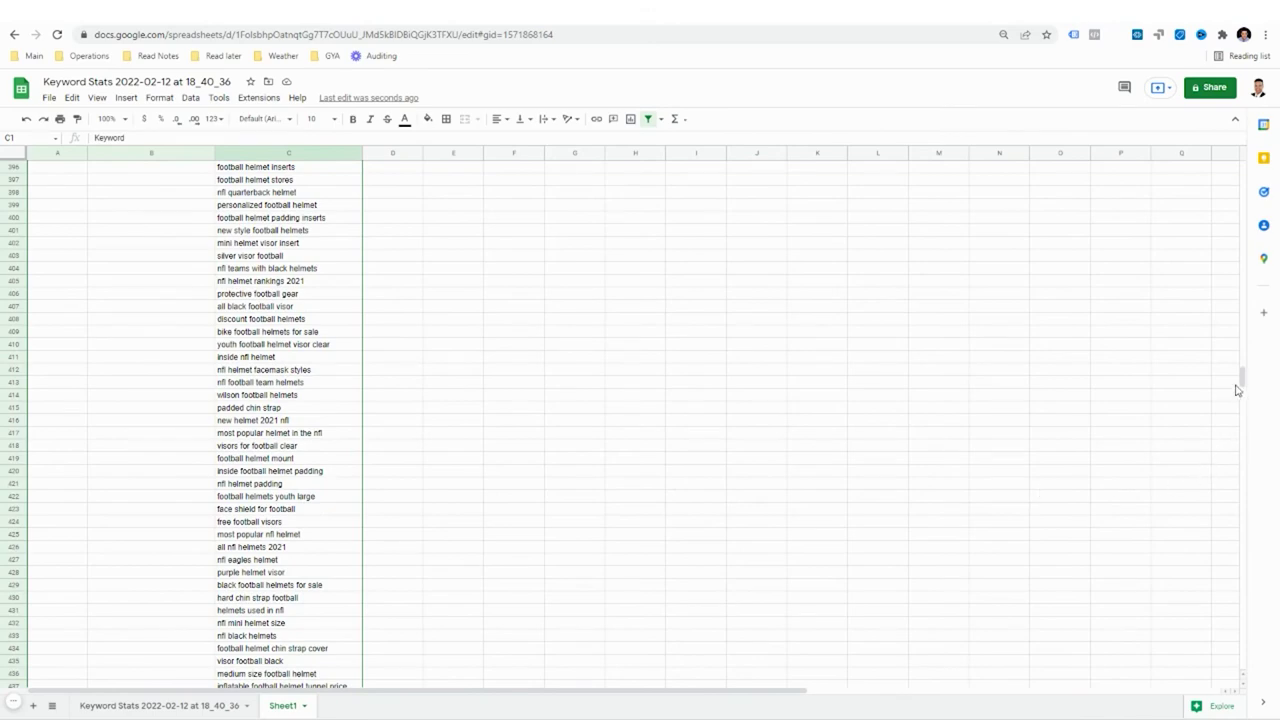
drag(1240, 382, 1246, 165)
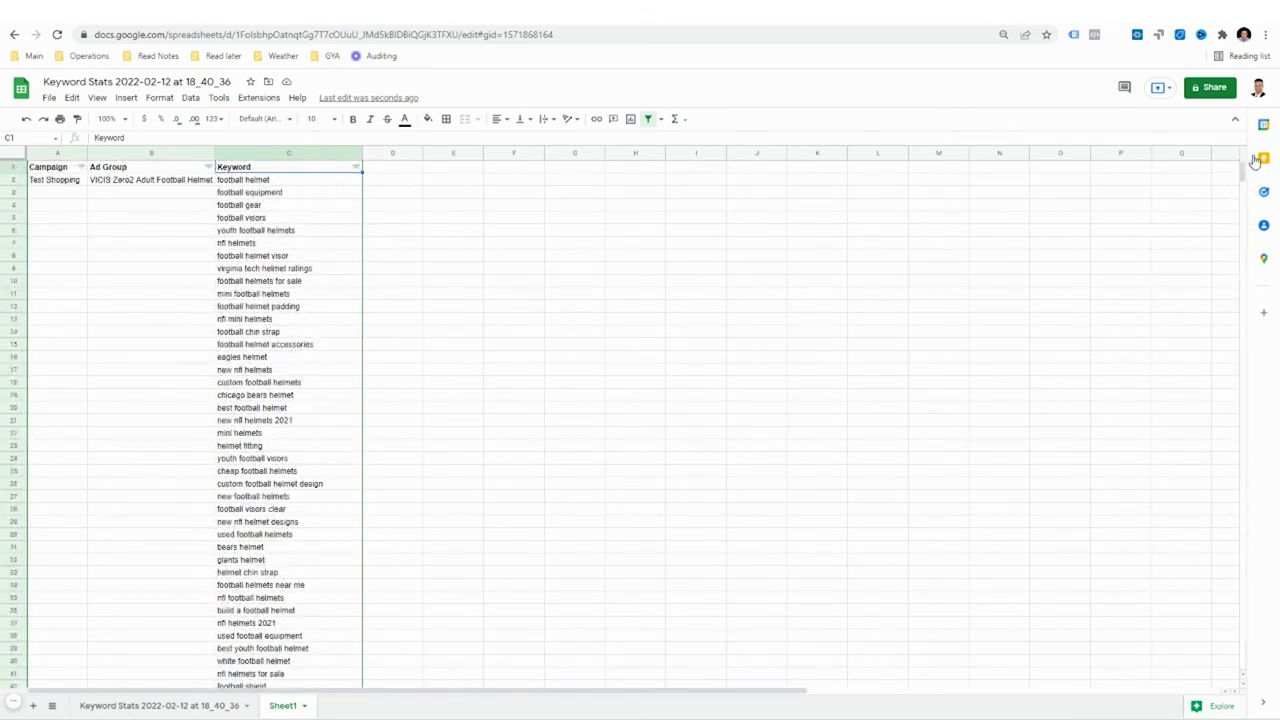
Enter an opening square bracket "[" in cell E2 and a closing square bracket "]" in cell F2.
click(431, 183)
key(Return)
text(|)
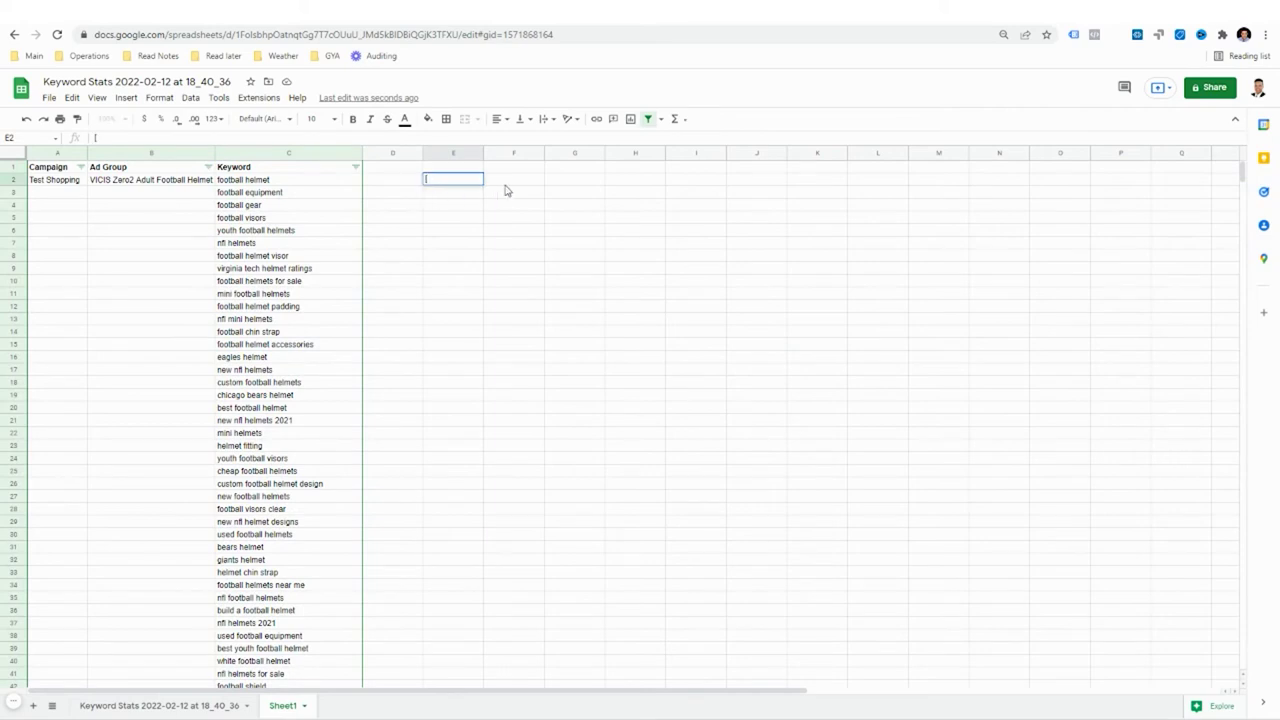
key(Tab)
text(|)
Copy the brackets in E2:F2 down columns E and F alongside the keyword list.
drag(428, 186, 500, 194)
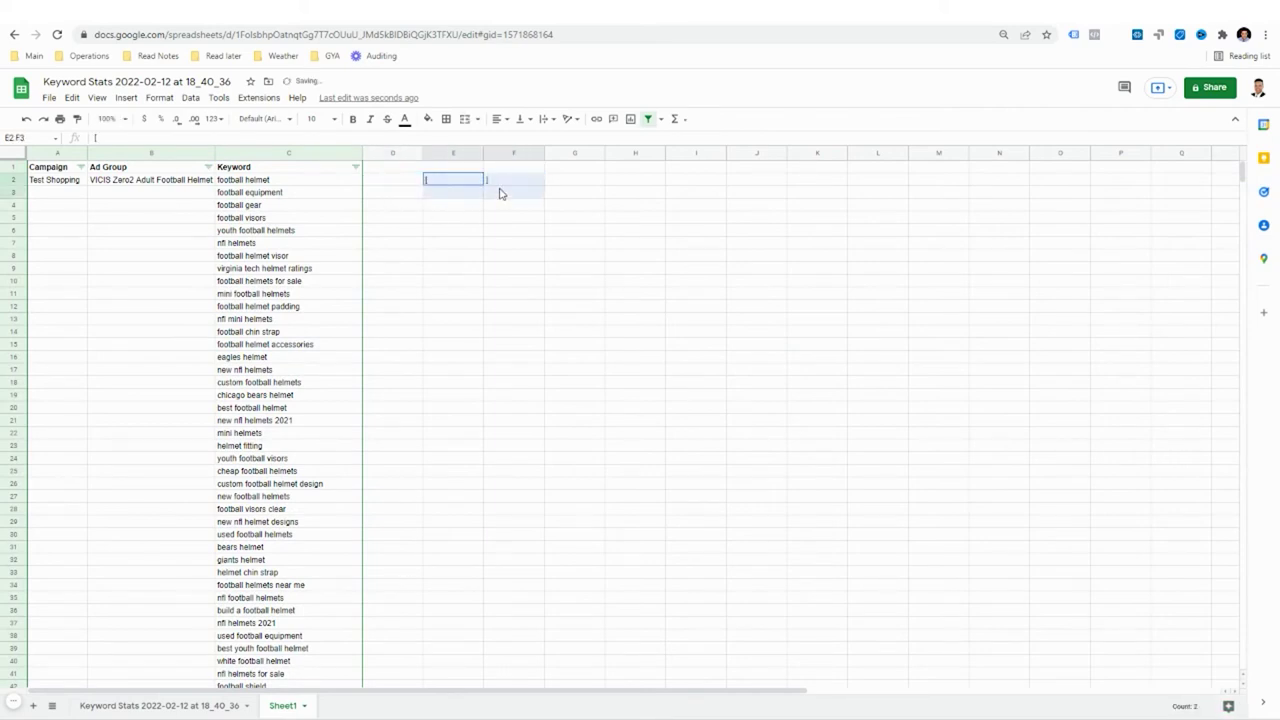
key(ctrl+c)
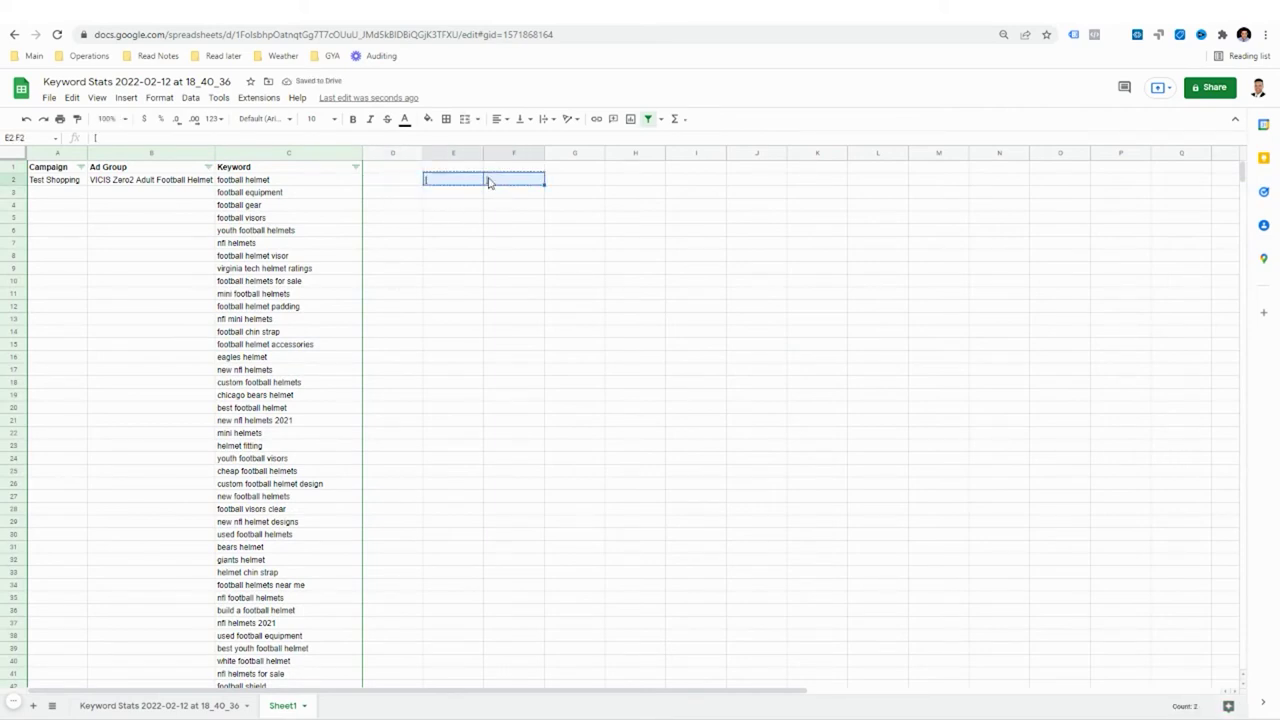
key(ctrl+shift+Down)
key(ctrl+v)
key(ctrl+Up)
key(Left)
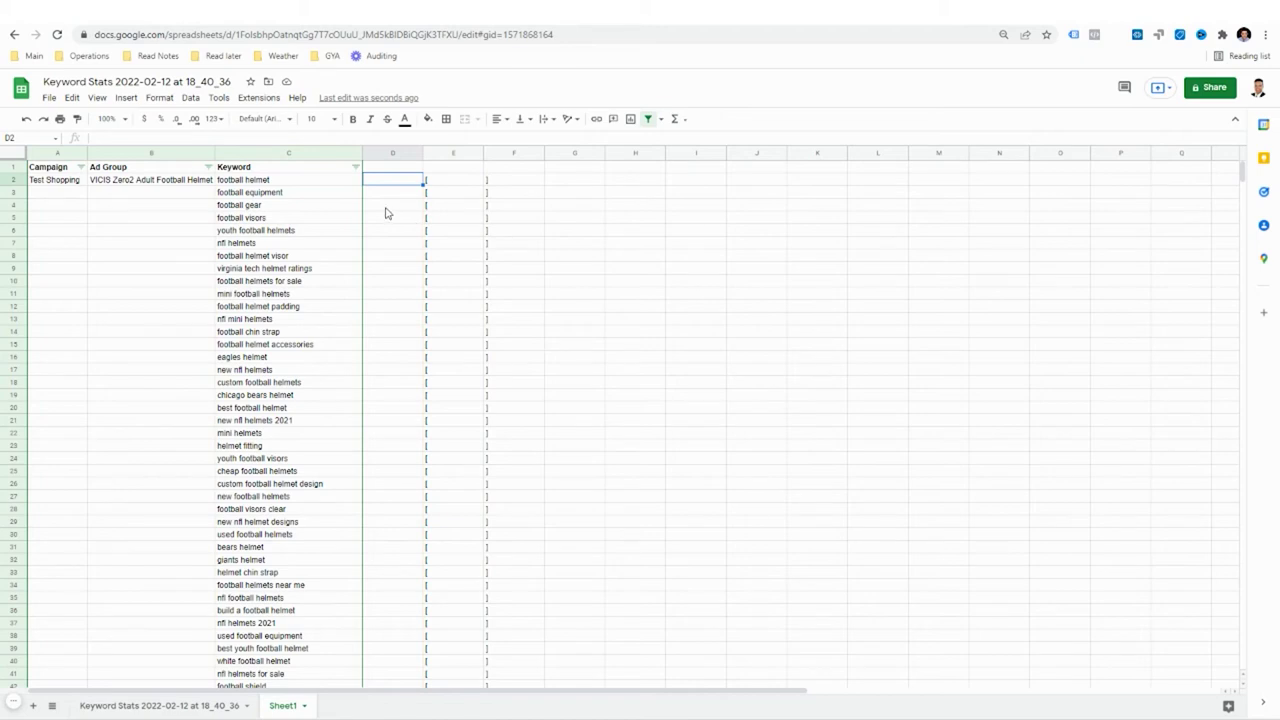
Begin a formula in D2 with the column-locked reference to the opening bracket, =$E2&.
text(=)
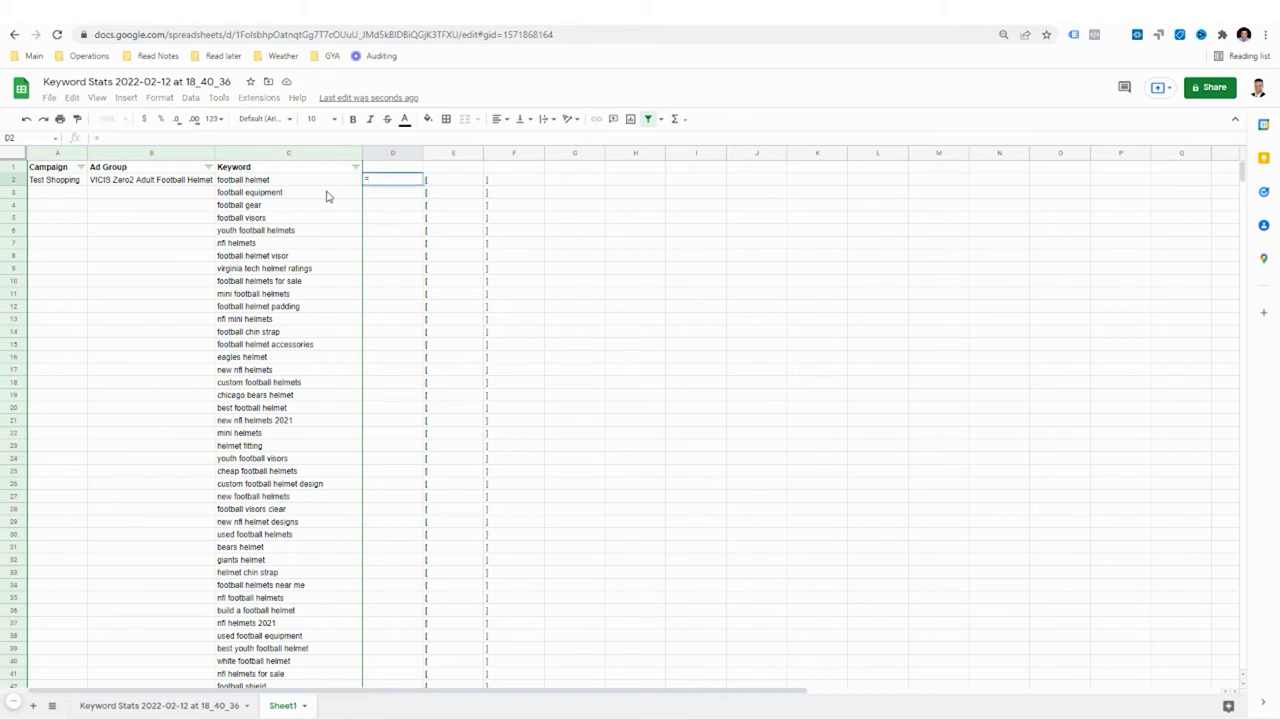
click(437, 182)
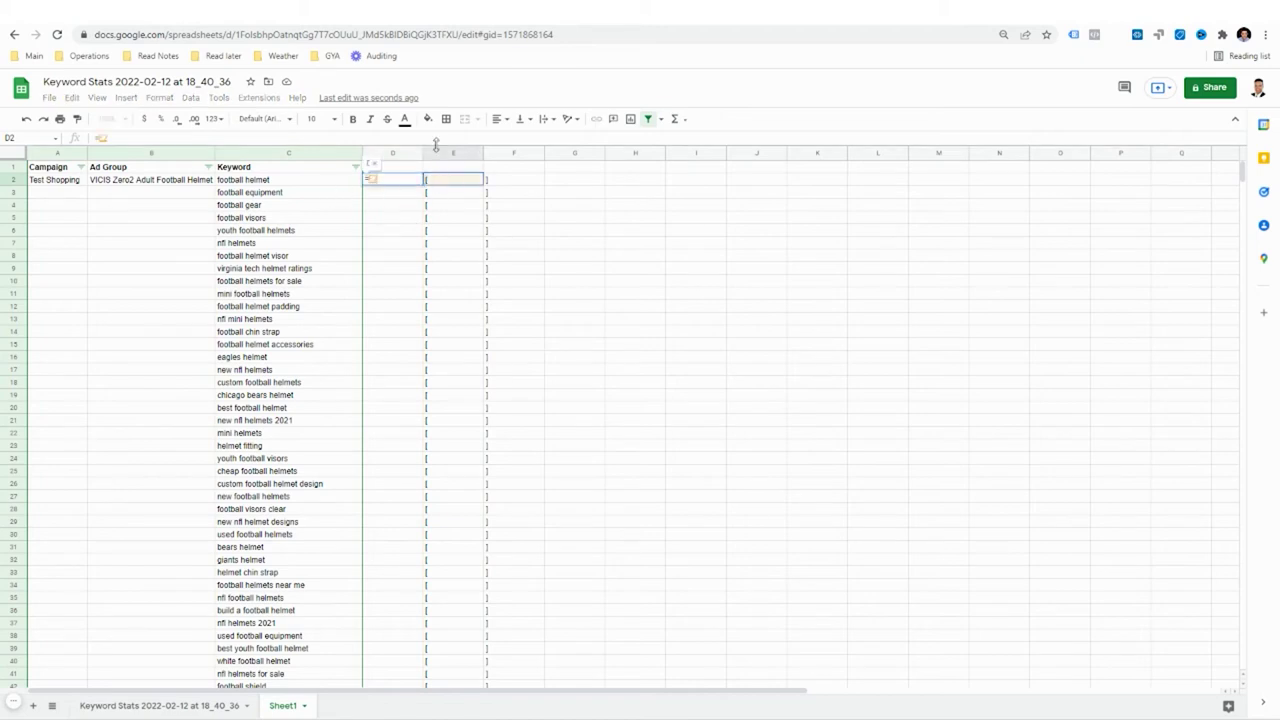
text(4)
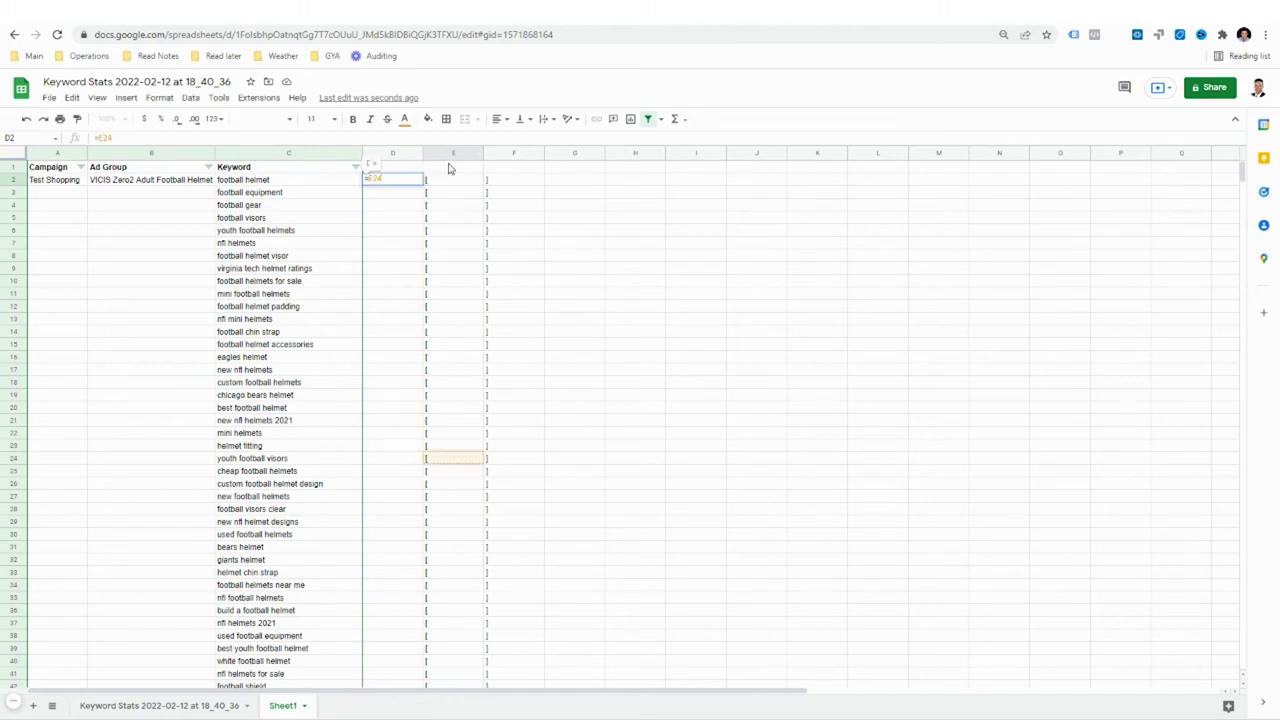
key(F4)
key(BackSpace)
key(BackSpace)
key(BackSpace)
key(BackSpace)
key(BackSpace)
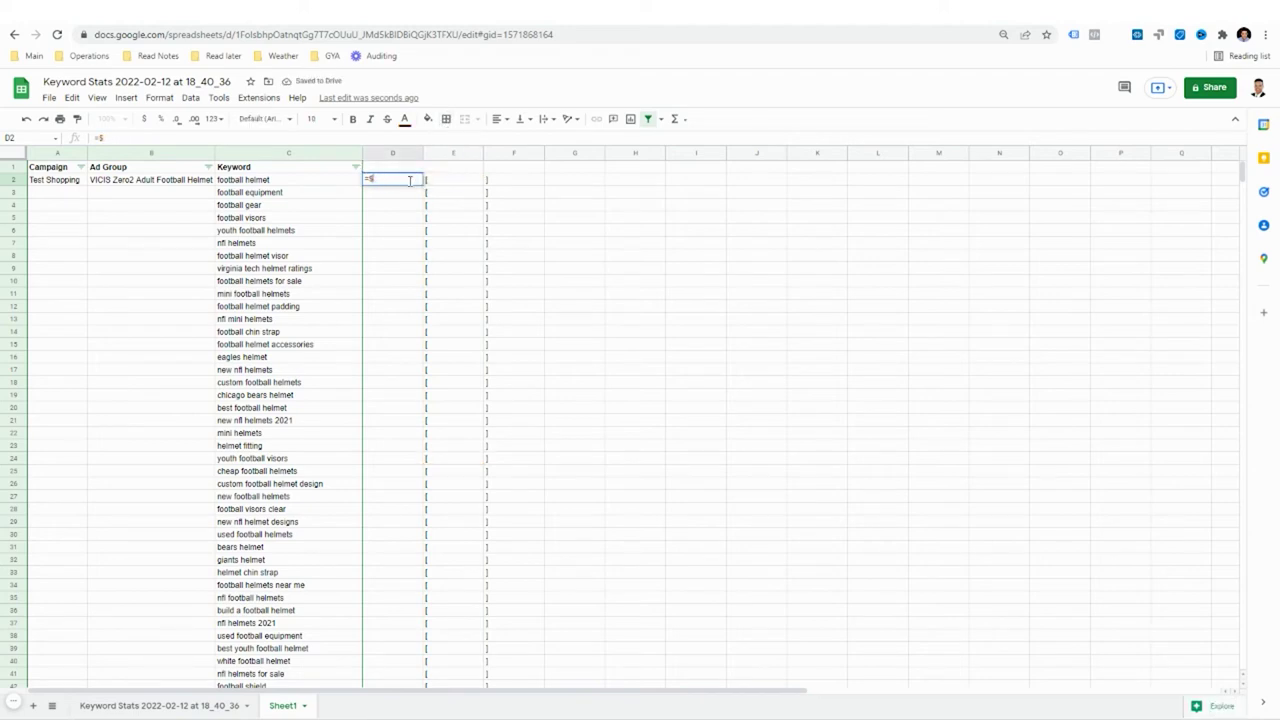
click(435, 184)
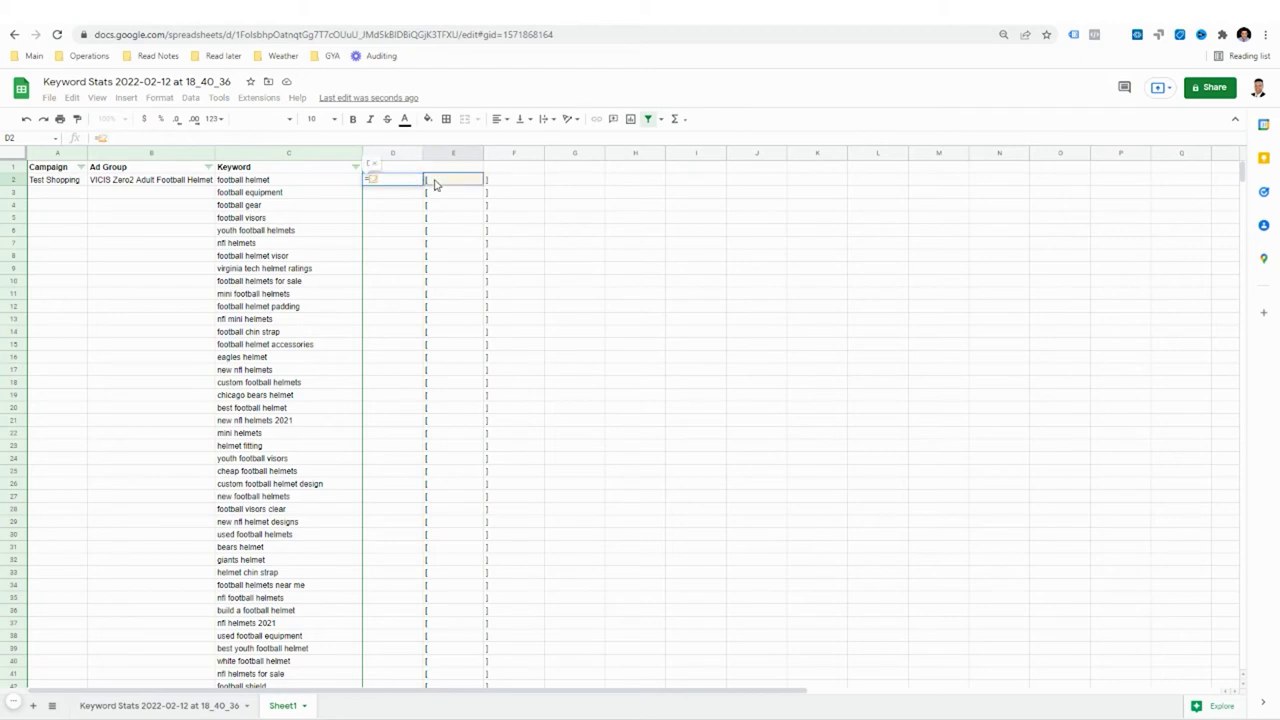
key(F4)
text(&)
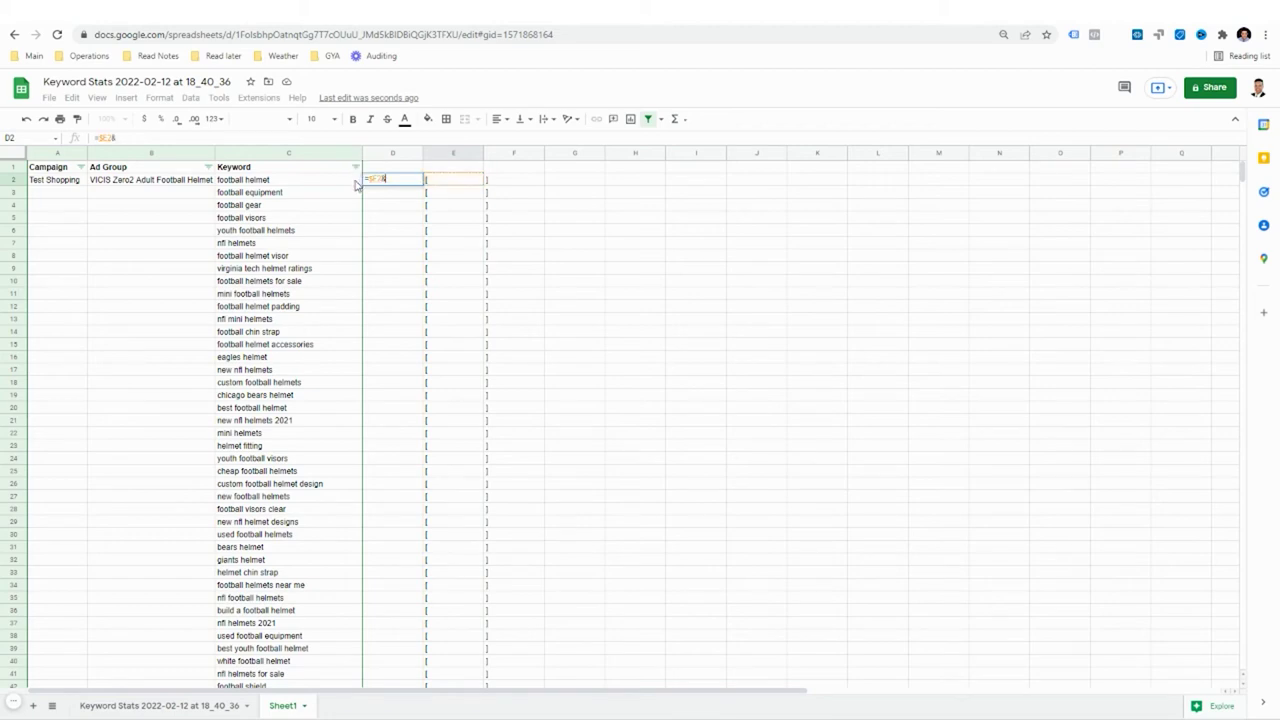
Complete the D2 formula as =$E2&$C2&$F2 and autofill it down column D.
click(329, 185)
key(F4)
text(&)
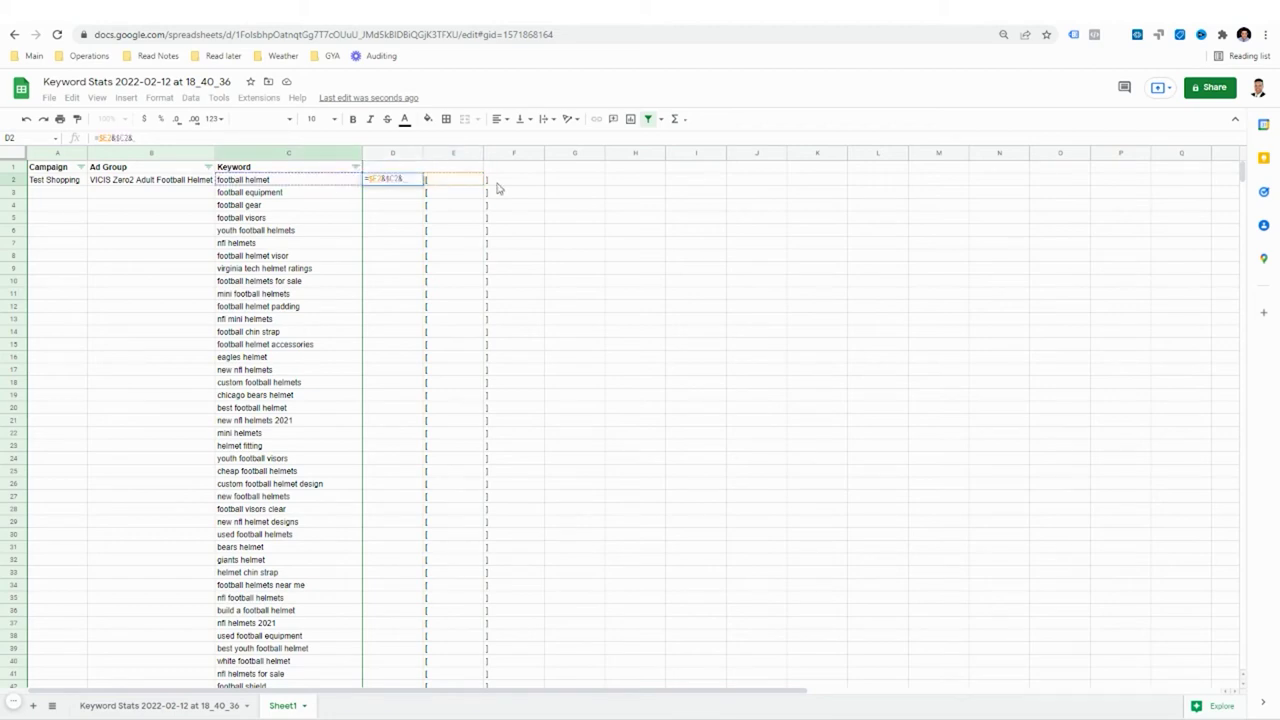
click(497, 186)
key(F4)
key(Return)
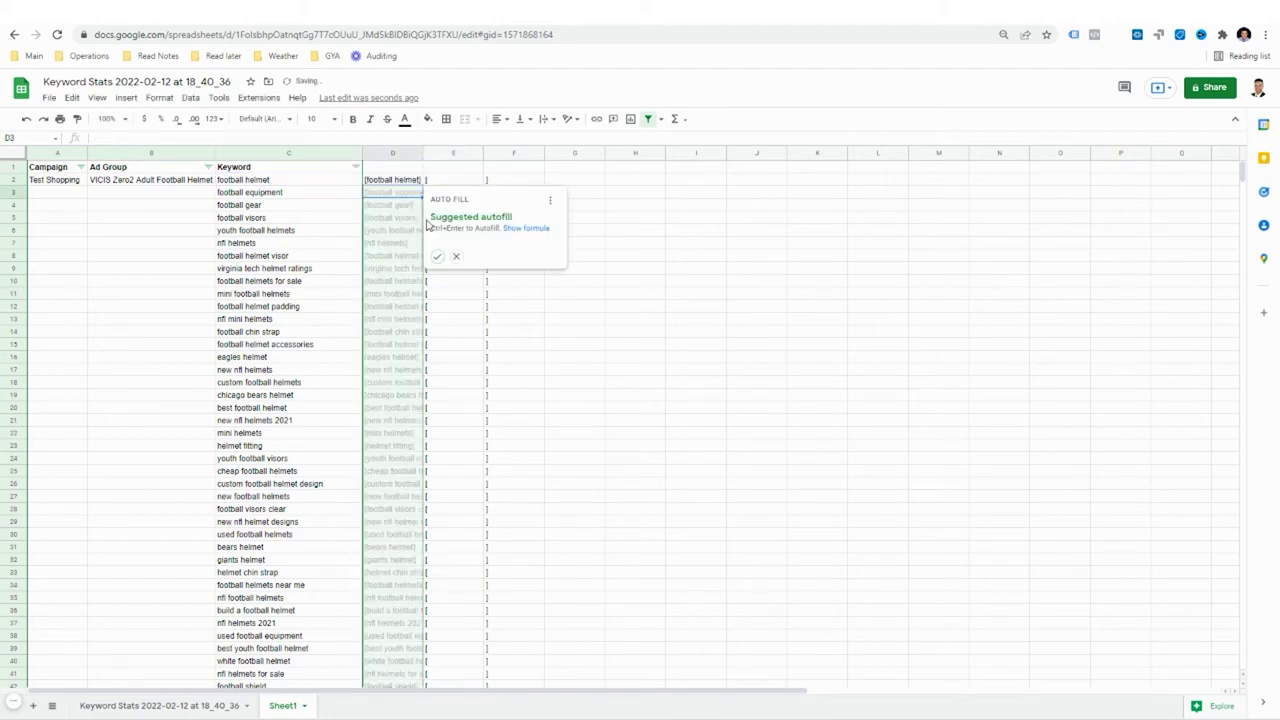
click(436, 256)
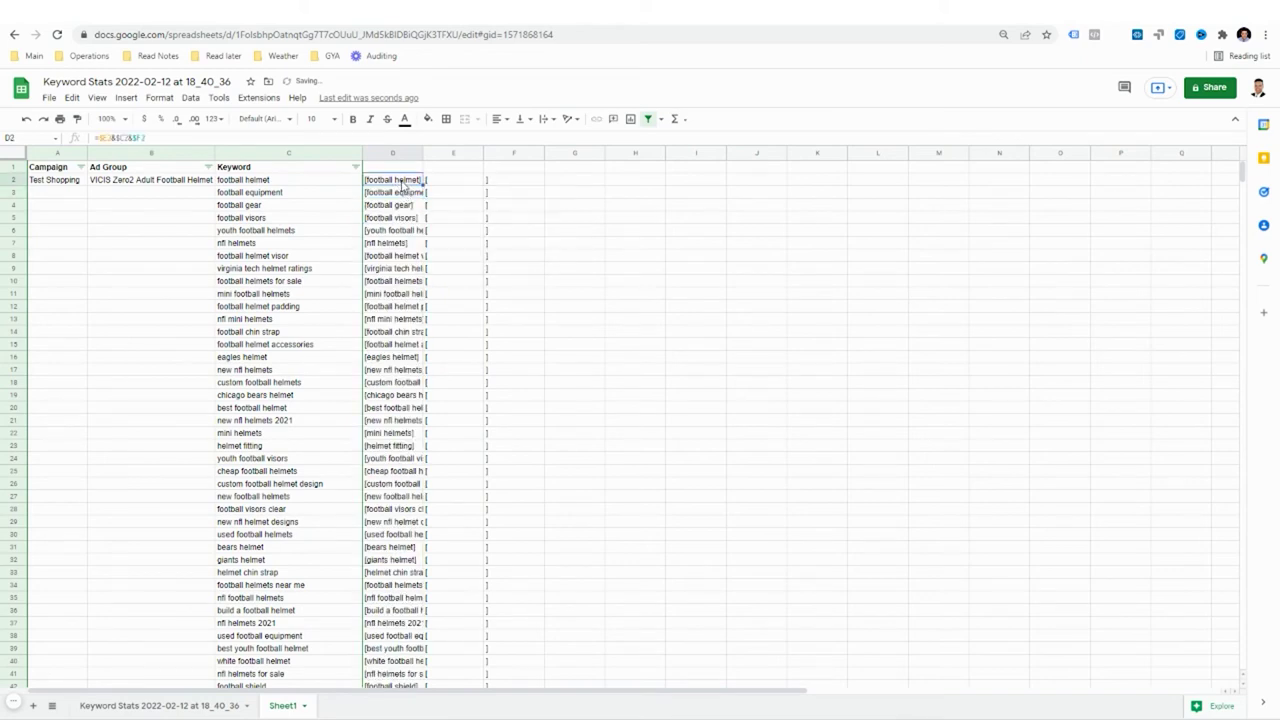
Copy the bracketed keywords from column D and paste them as values over the Keyword column from C2.
click(332, 187)
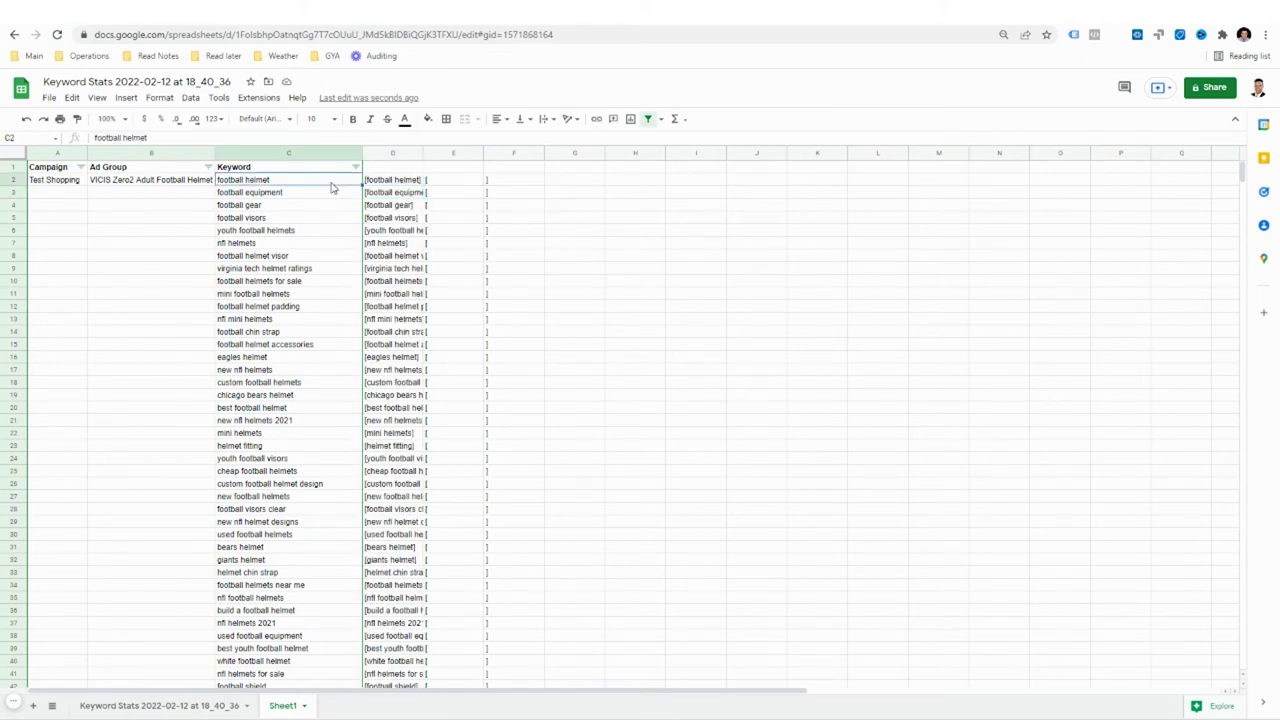
click(377, 186)
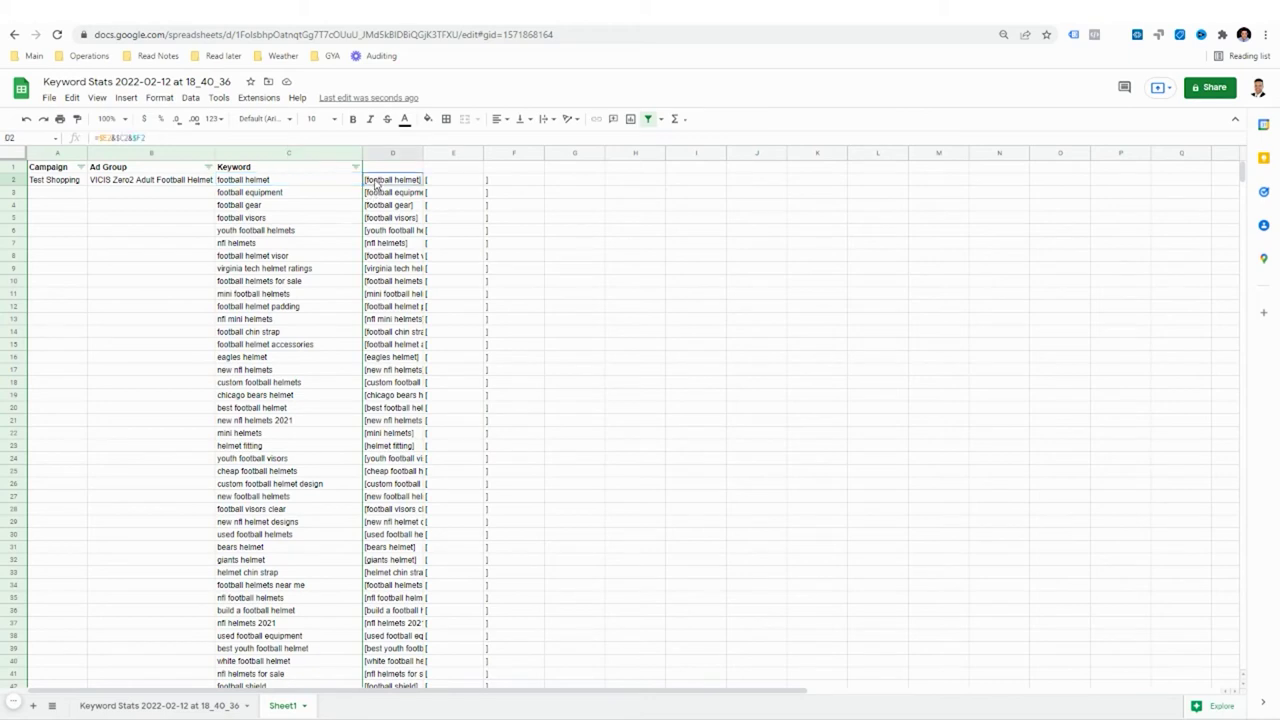
key(ctrl+shift+Down)
key(ctrl+c)
key(Left)
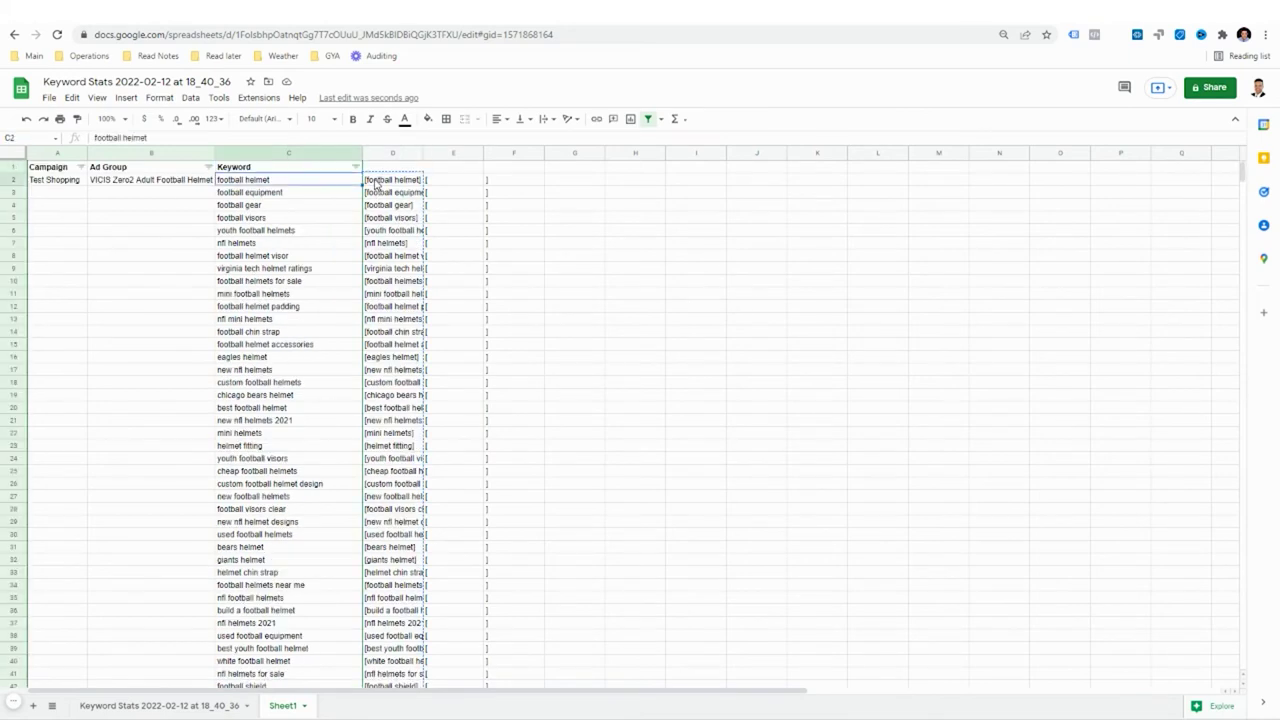
key(ctrl+shift+v)
key(Left)
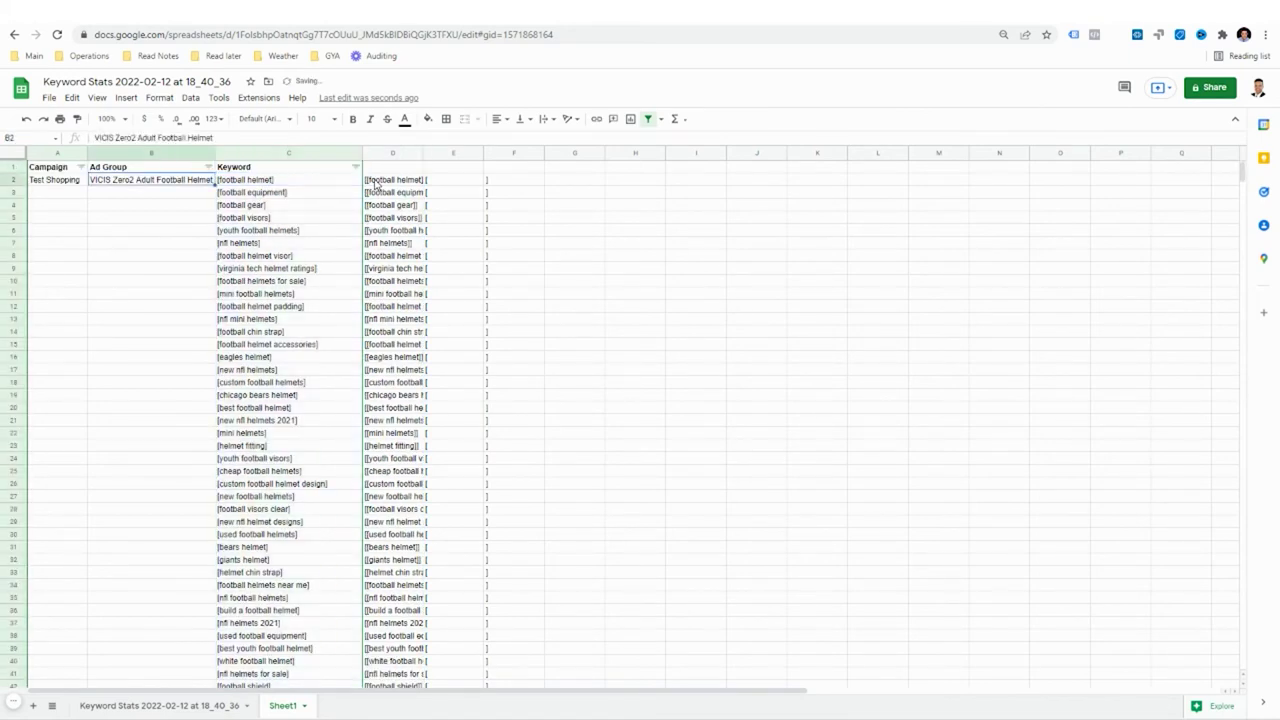
Clear the helper contents of columns D through F.
click(131, 233)
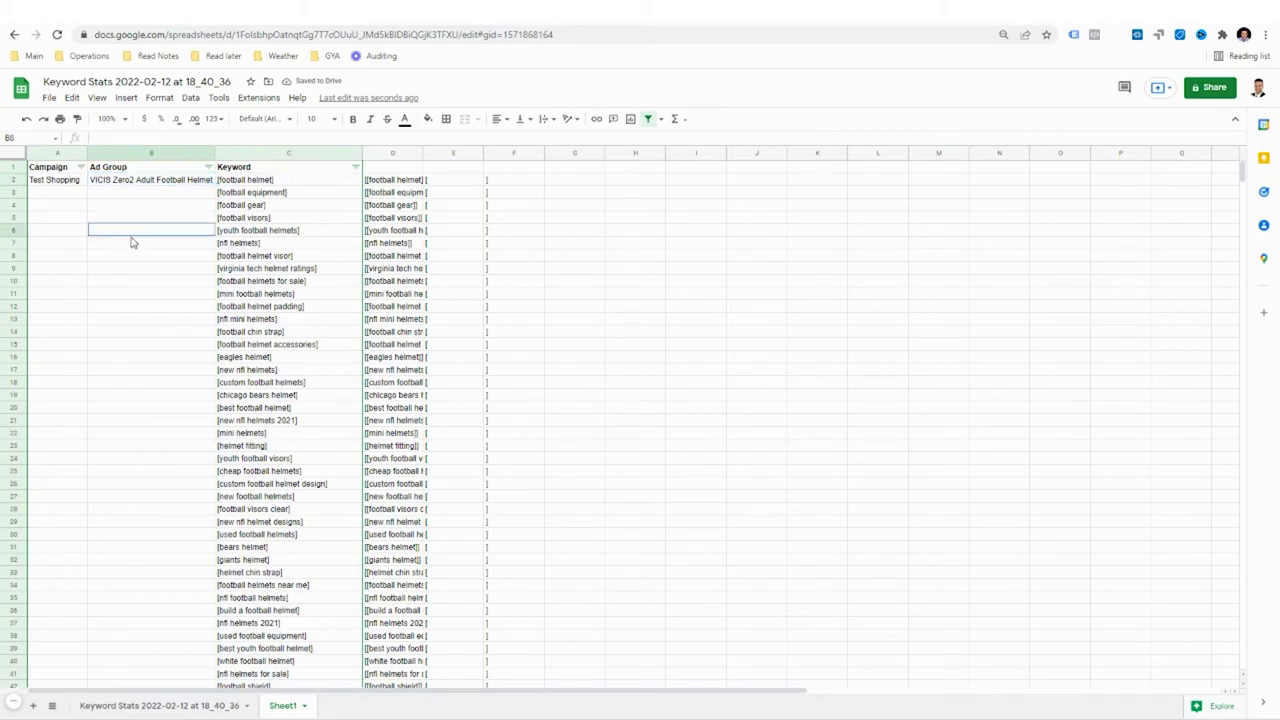
click(195, 186)
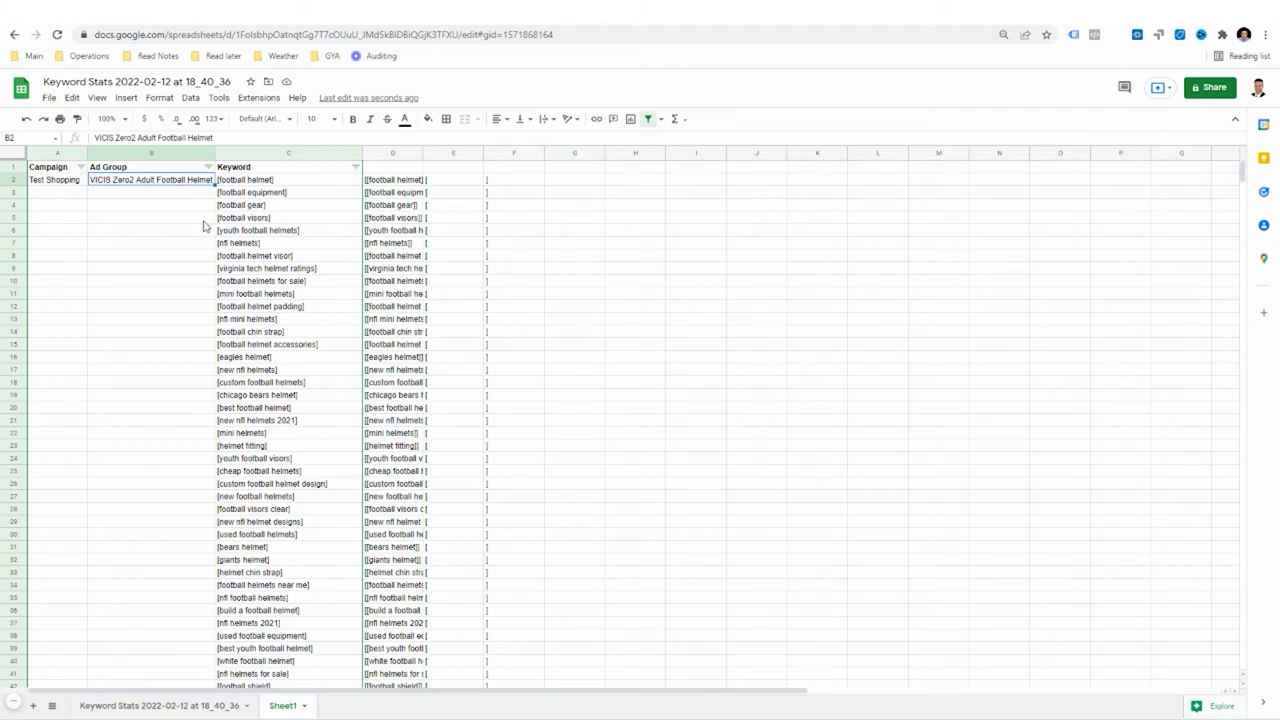
click(204, 219)
drag(391, 157, 487, 151)
key(Delete)
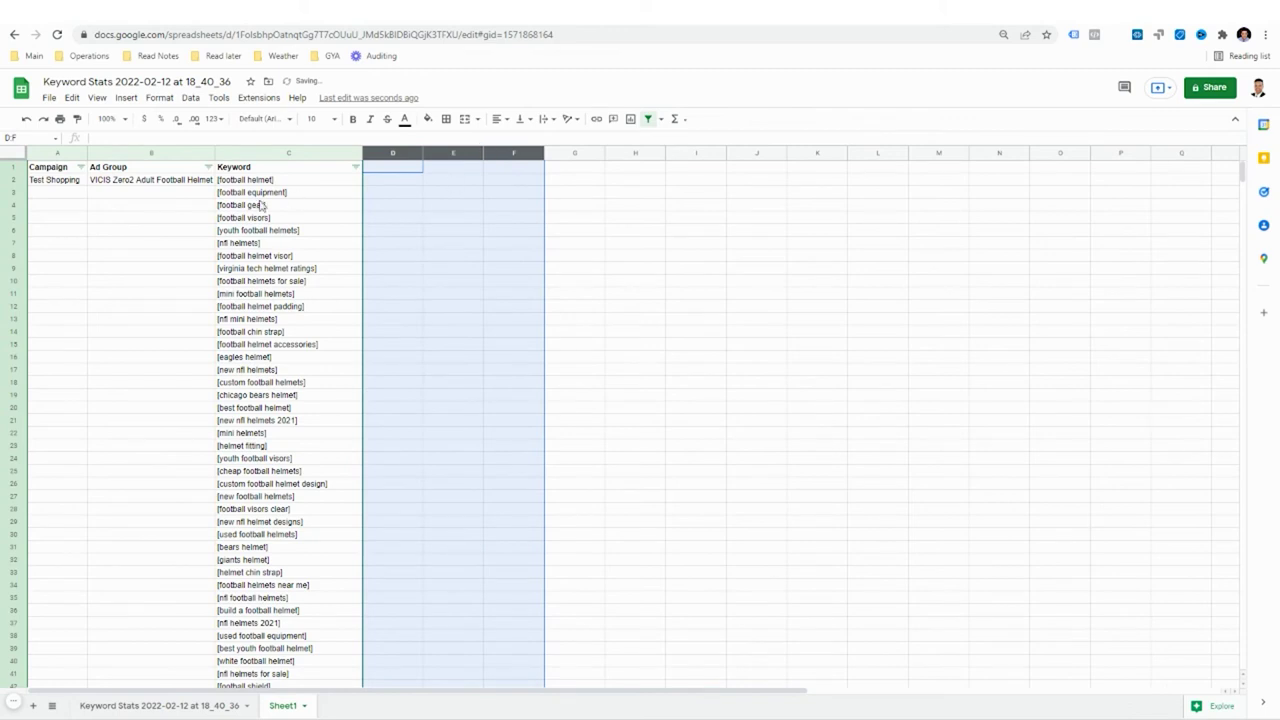
Copy the ad group name VICIS Zero2 Adult Football Helmet from B2 down the Ad Group column.
click(210, 183)
drag(214, 185, 214, 193)
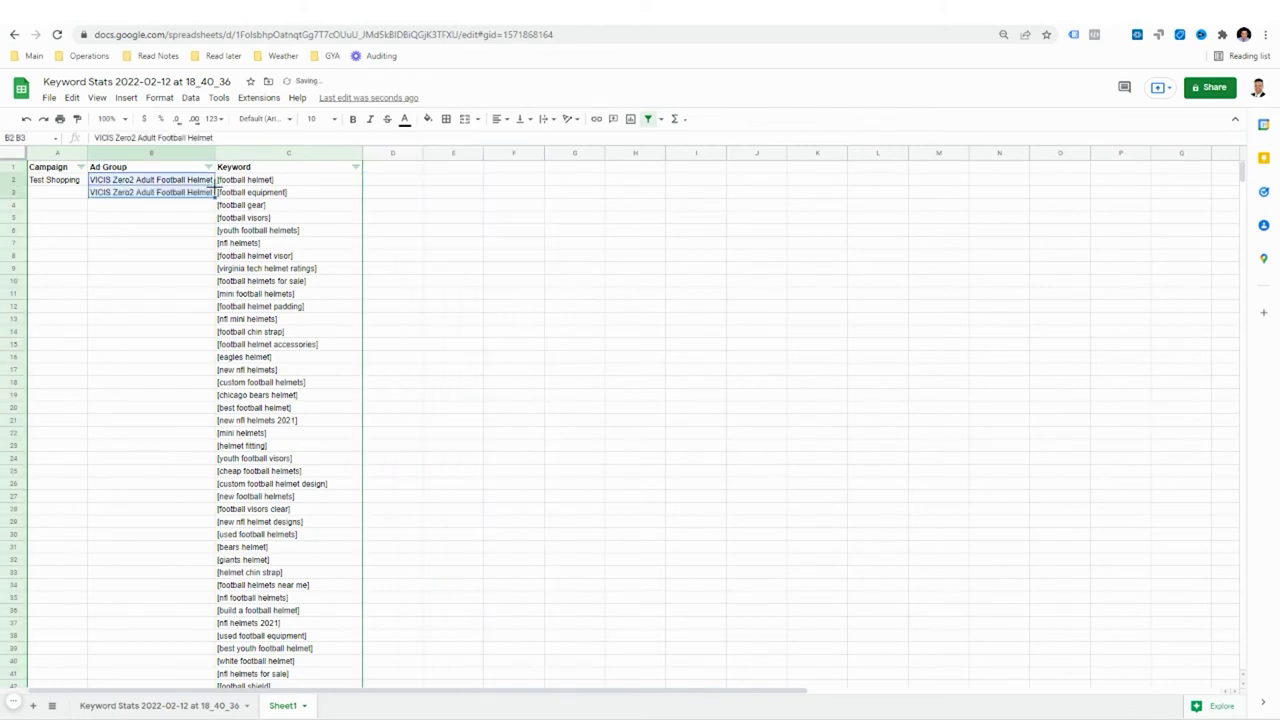
click(210, 183)
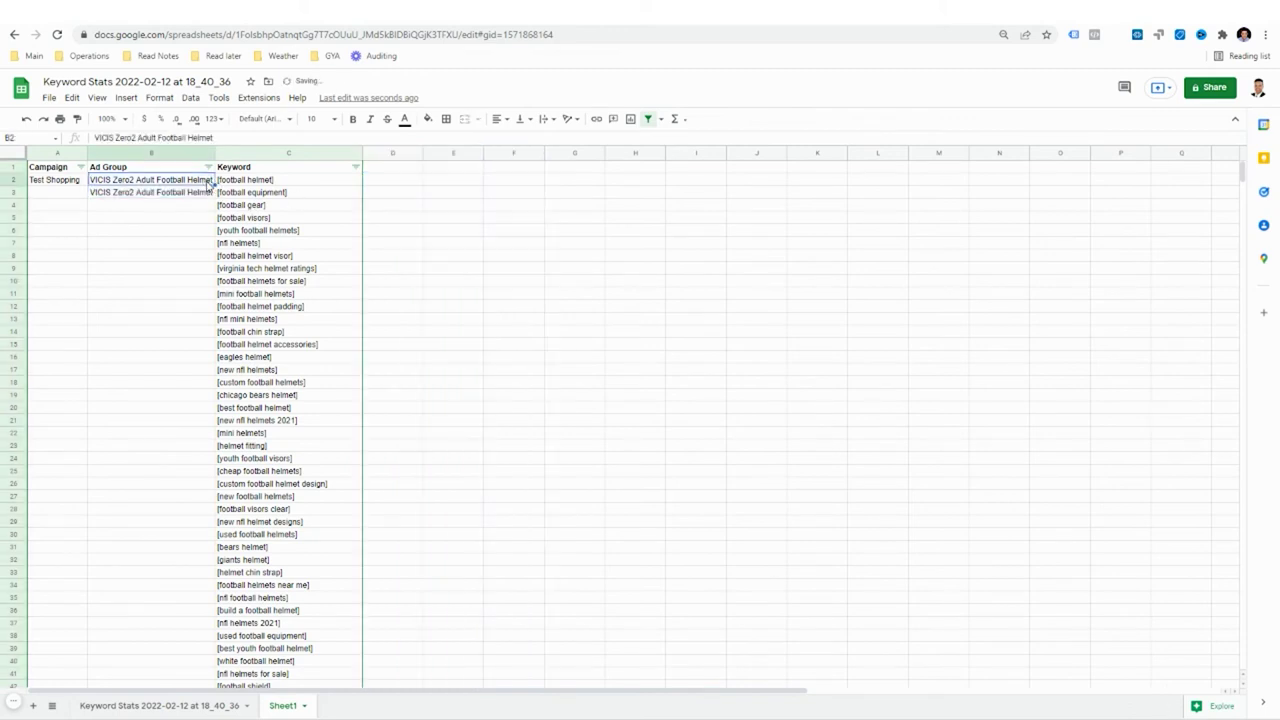
shift+click(168, 190)
click(250, 194)
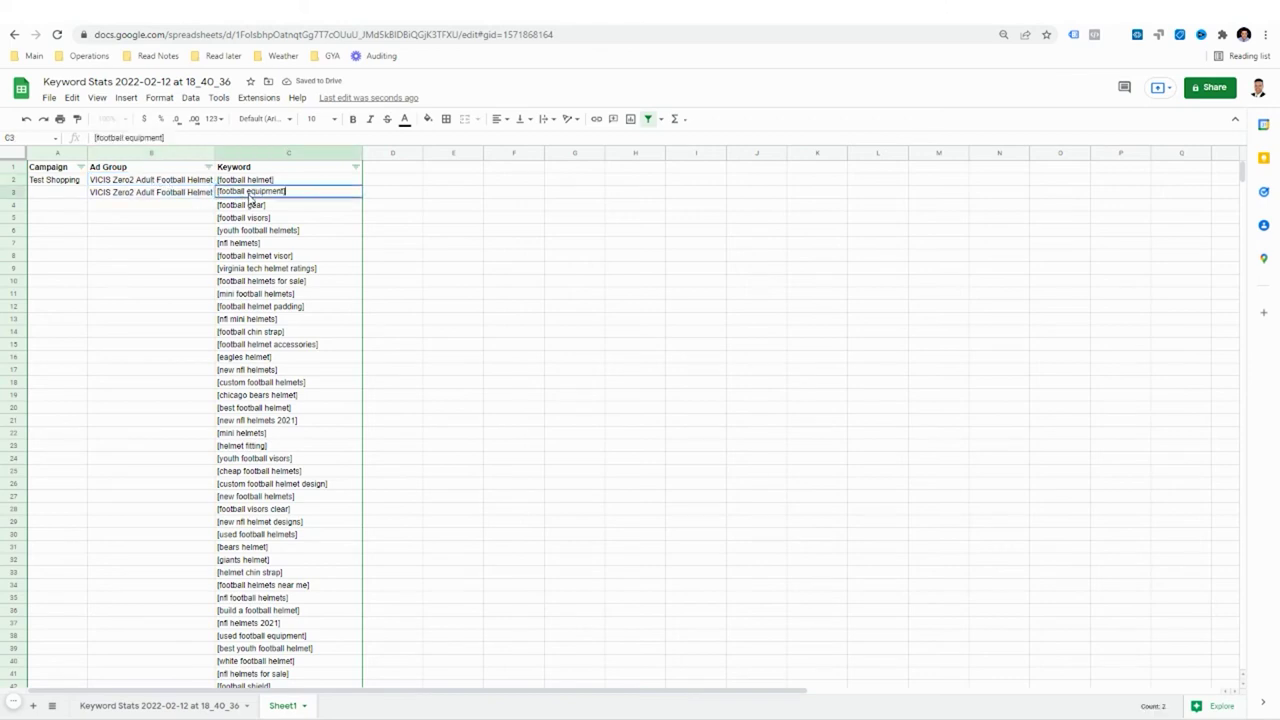
click(205, 195)
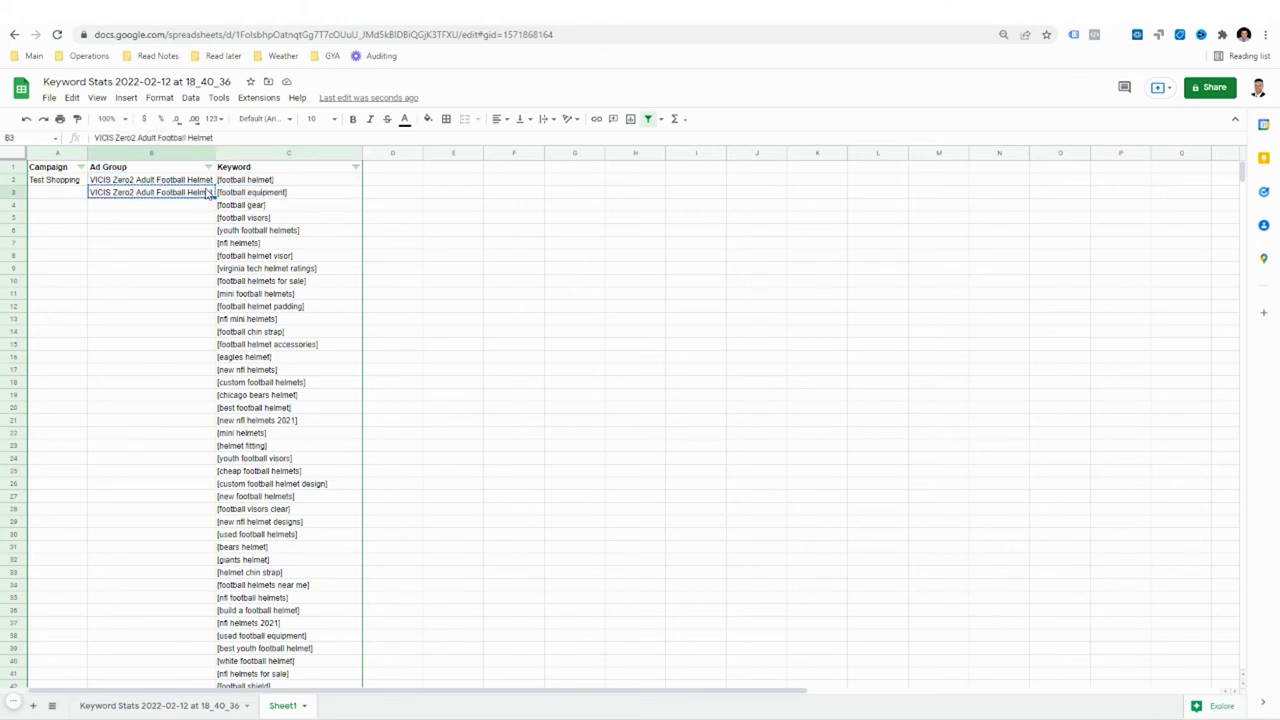
key(ctrl+shift+Down)
key(ctrl+z)
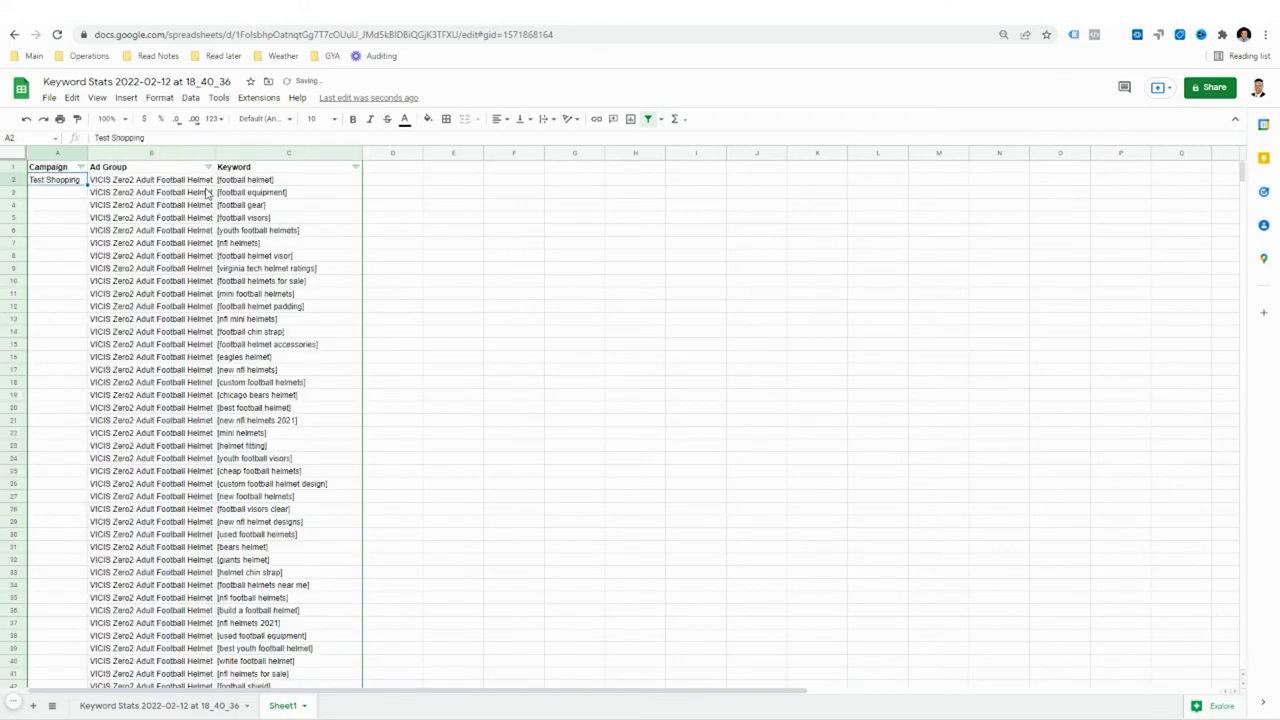
Fill Test Shopping down the Campaign column and clear the surplus Campaign and Ad Group entries from row 456 down.
click(241, 284)
key(ctrl+Down)
key(Down)
key(Left)
key(shift+Left)
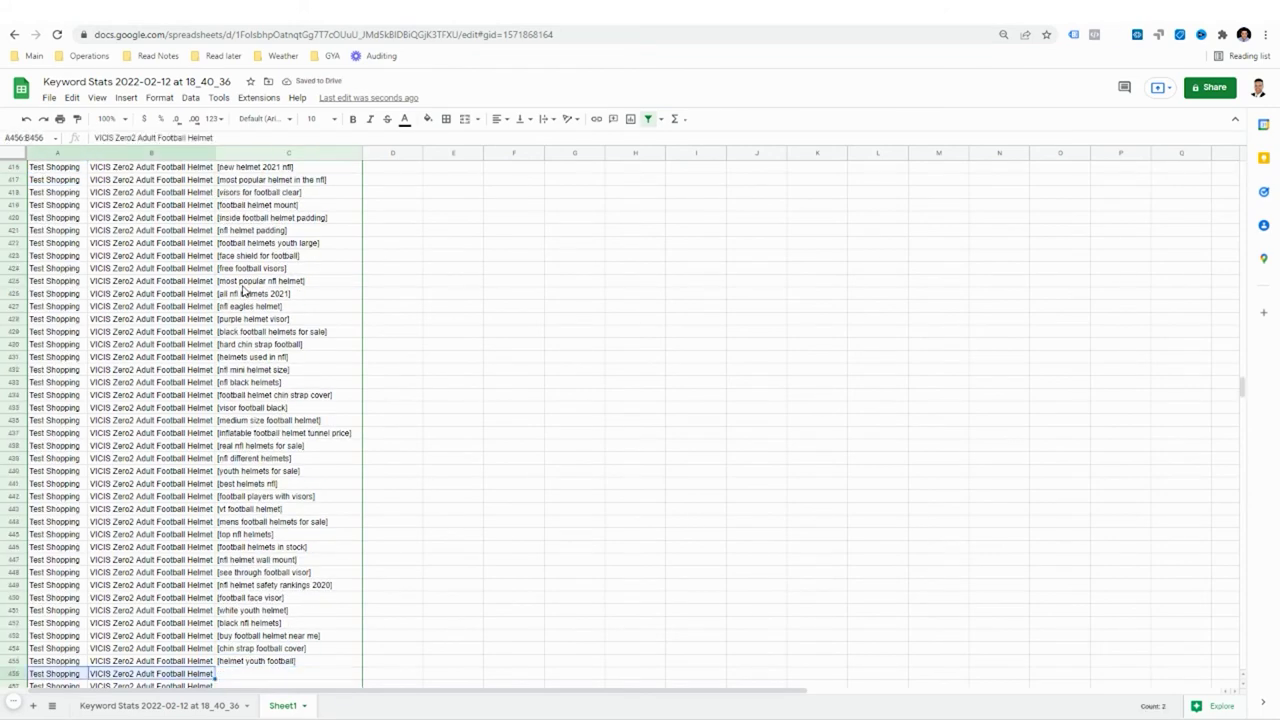
key(ctrl+shift+Up)
key(ctrl+Up)
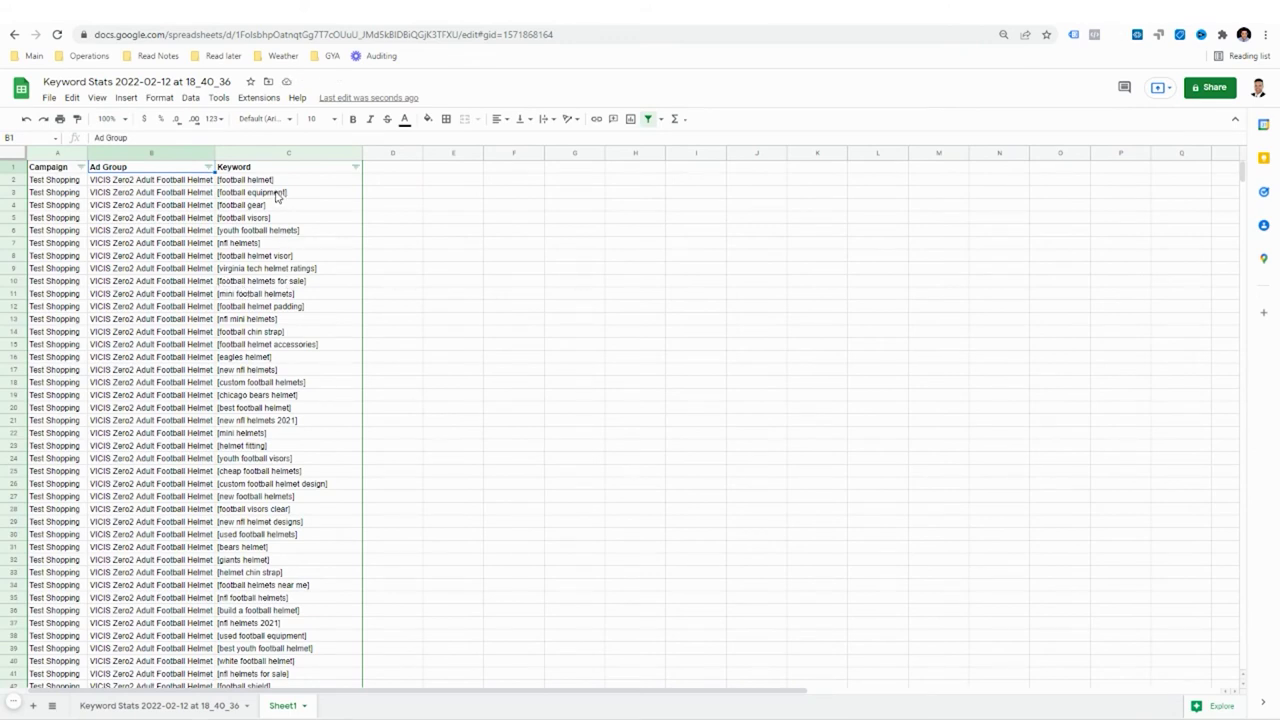
click(208, 218)
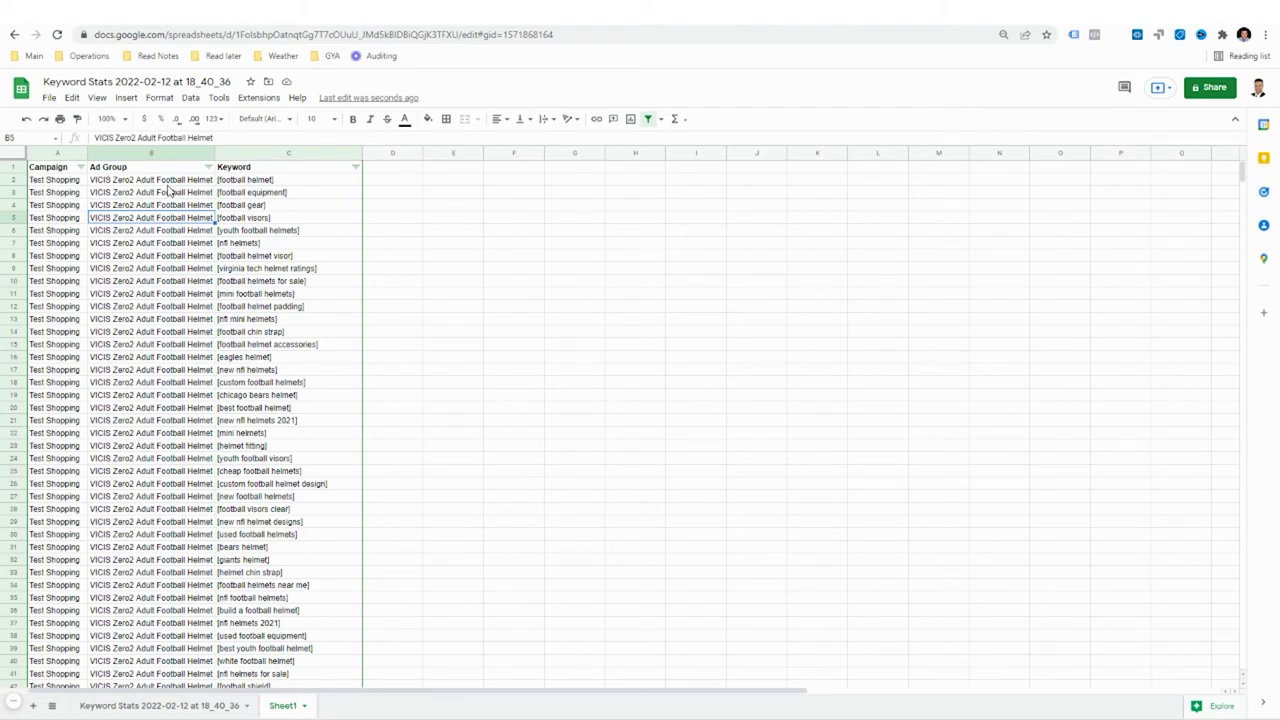
Download the current sheet as a comma-separated values (.csv) file.
click(50, 99)
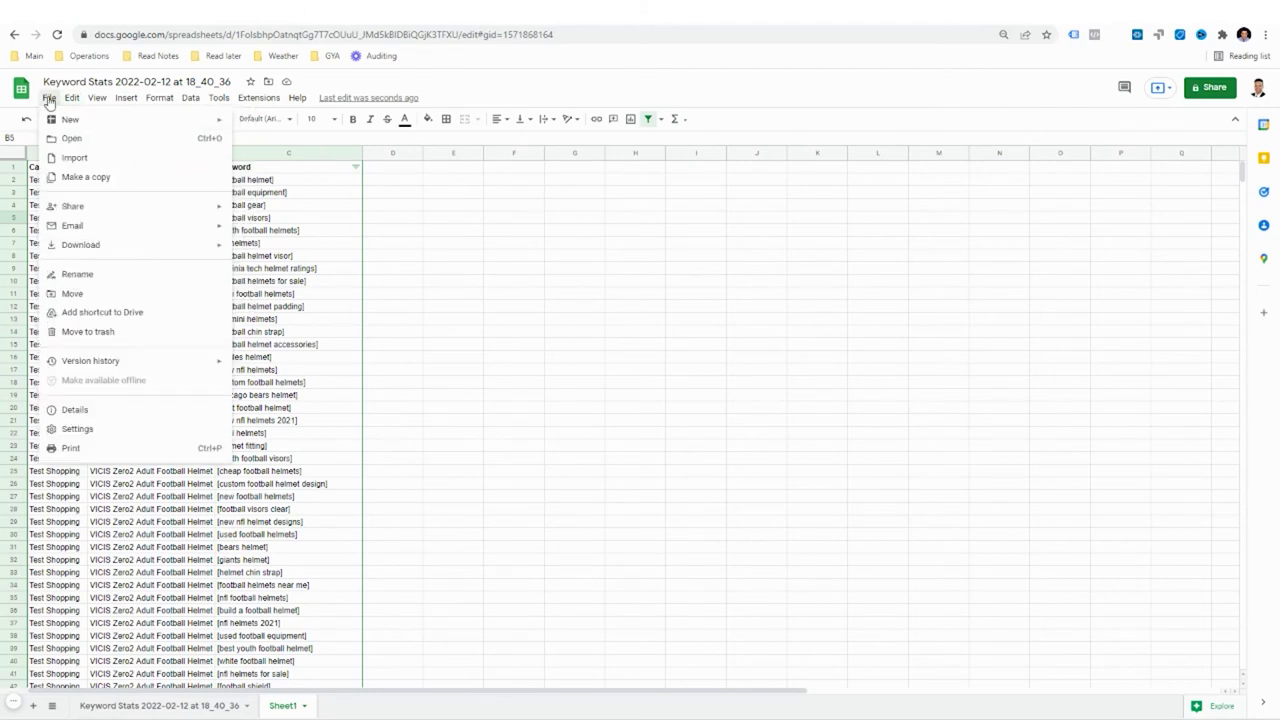
mouse_move(149, 257)
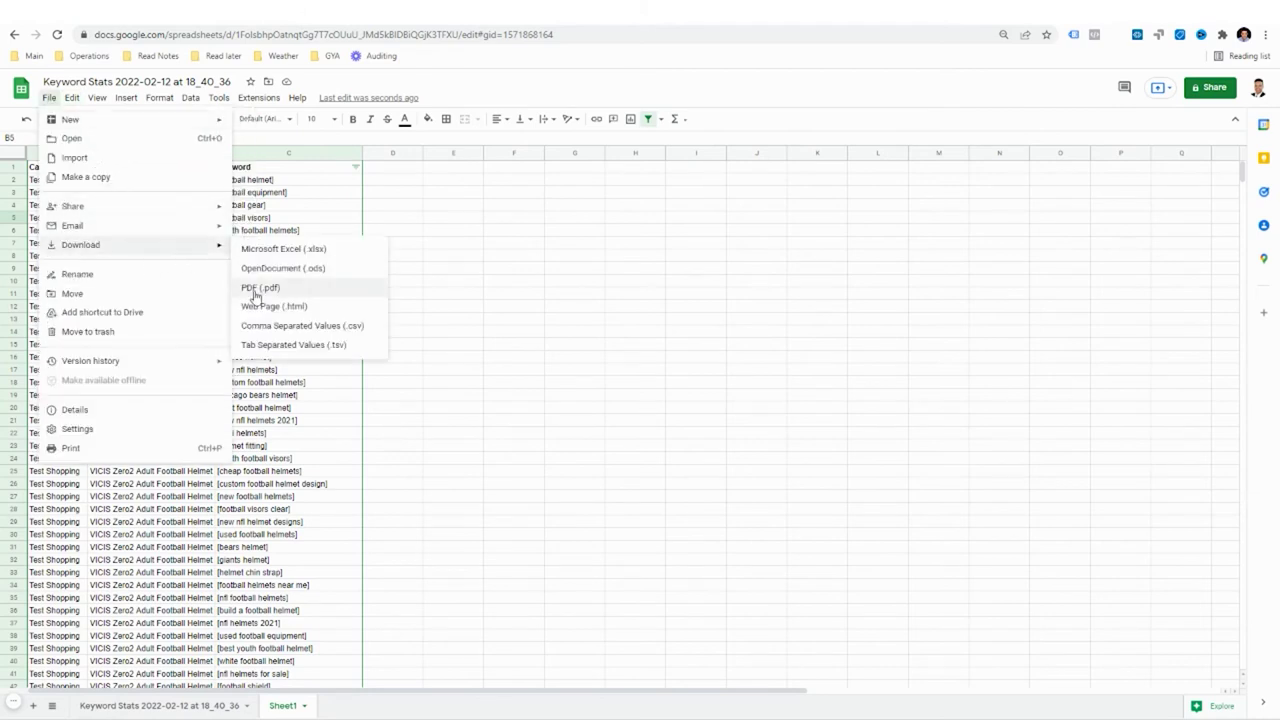
click(296, 332)
Switch to Google Ads and choose the downloaded Keyword Stats 2022-02-12 at 18_40_36 - Sheet1 file as the source for a bulk upload.
key(alt+Left)
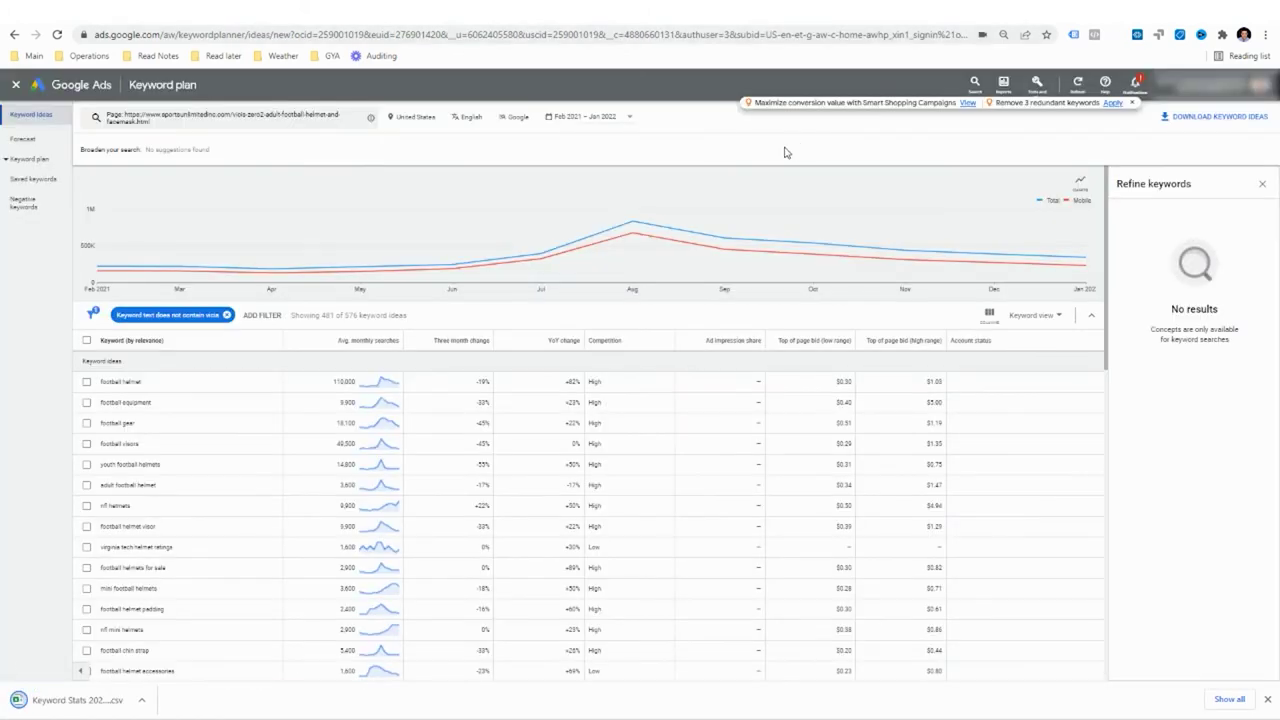
click(1046, 95)
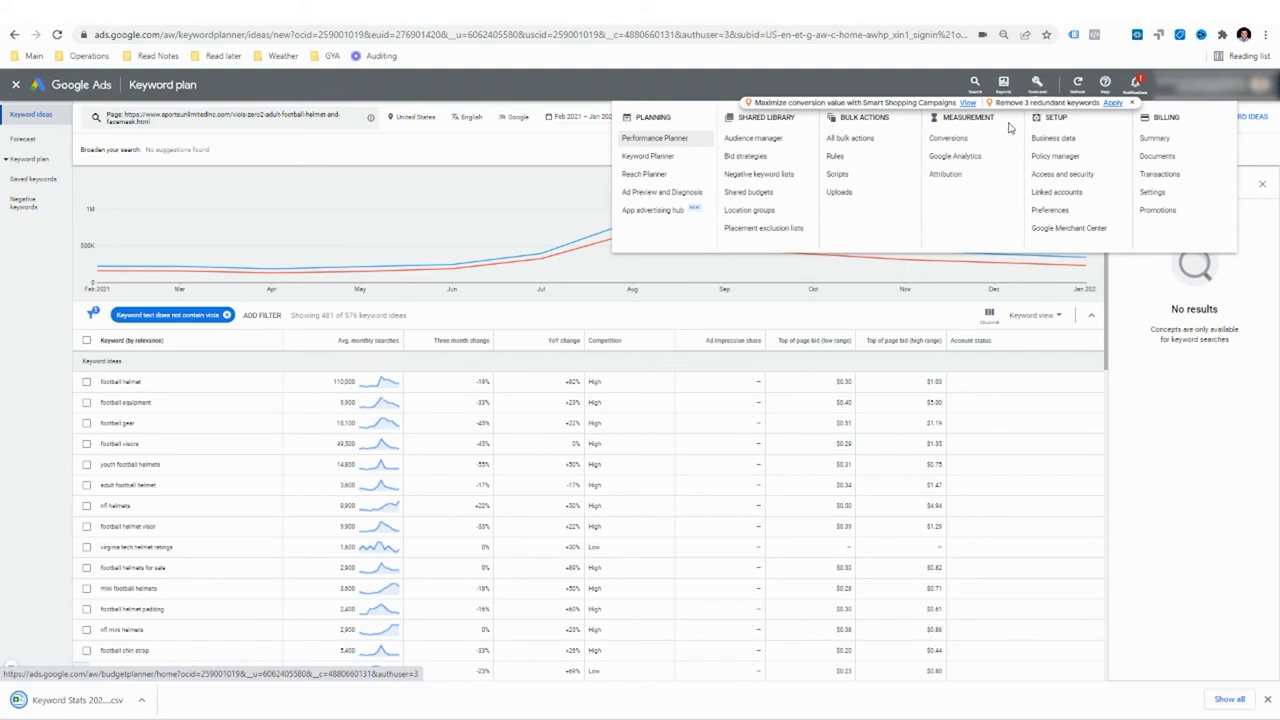
click(871, 202)
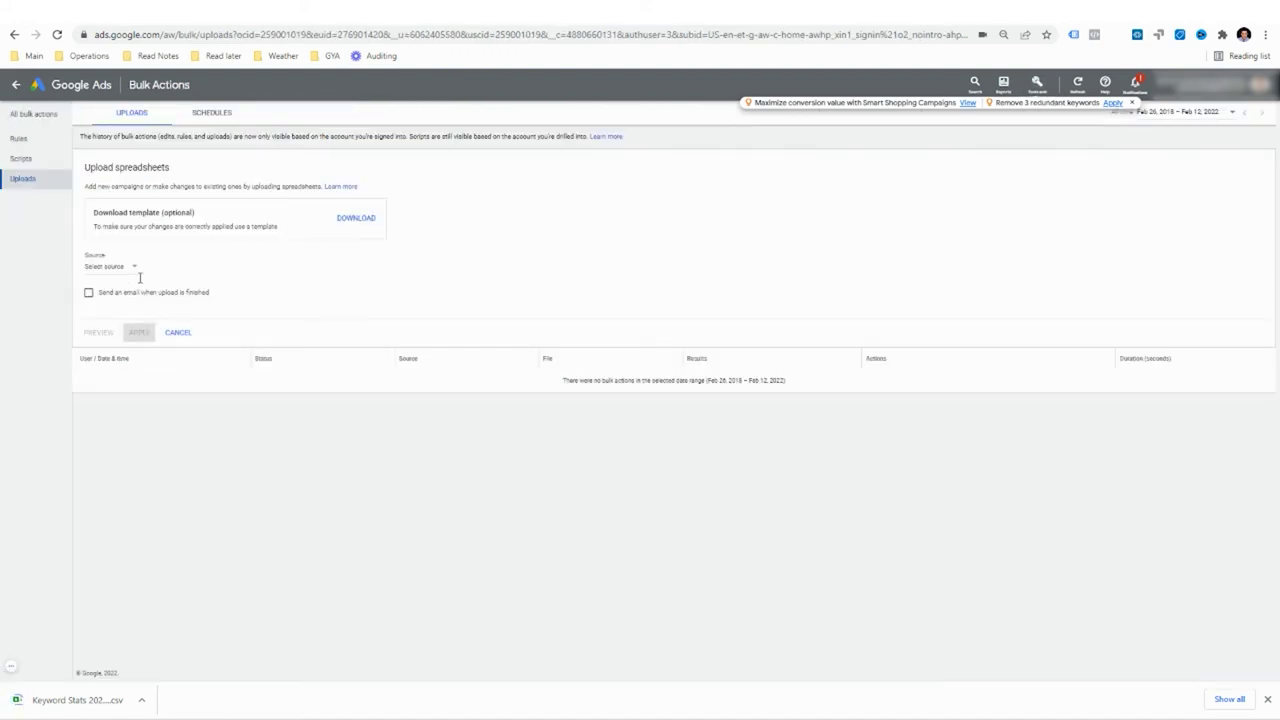
click(126, 270)
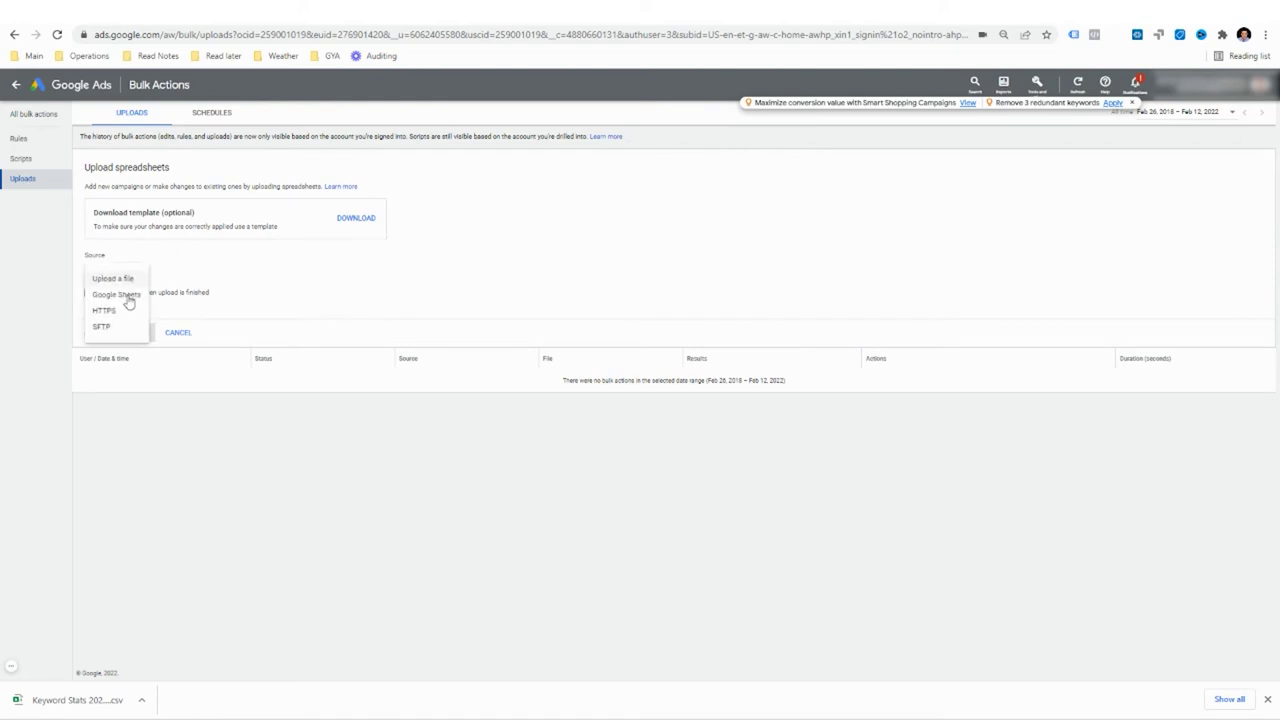
click(112, 279)
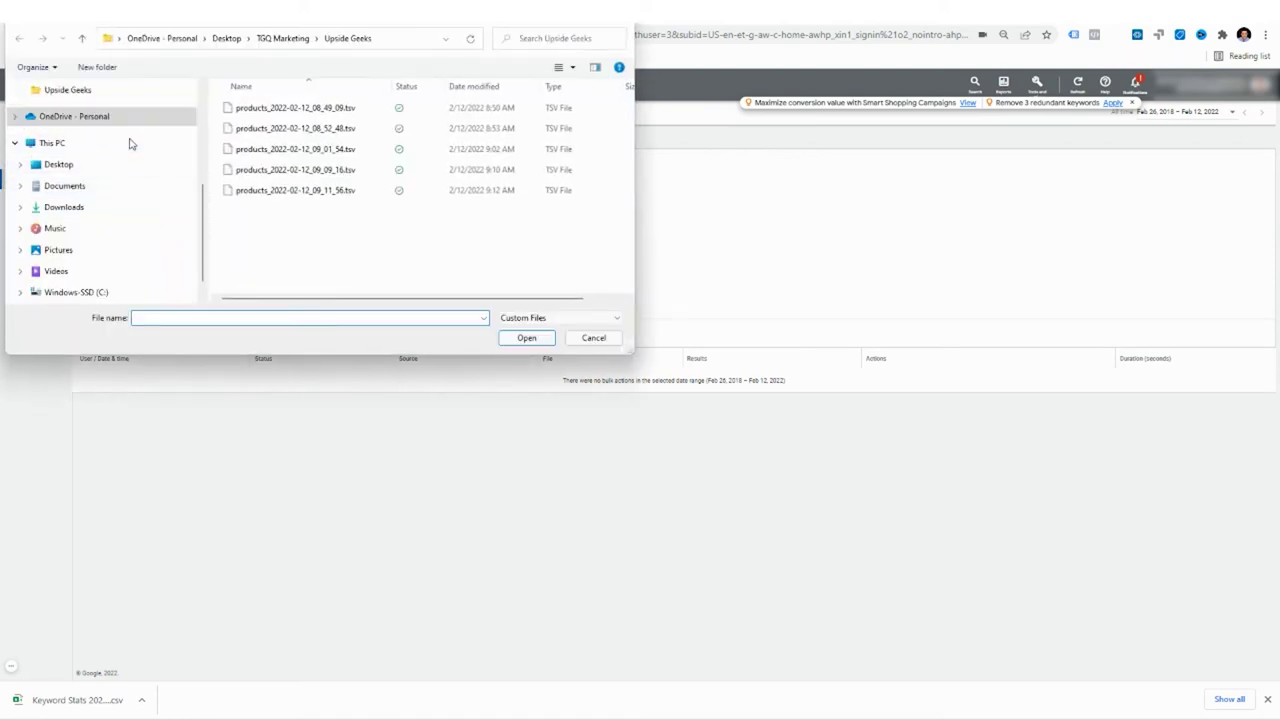
click(113, 142)
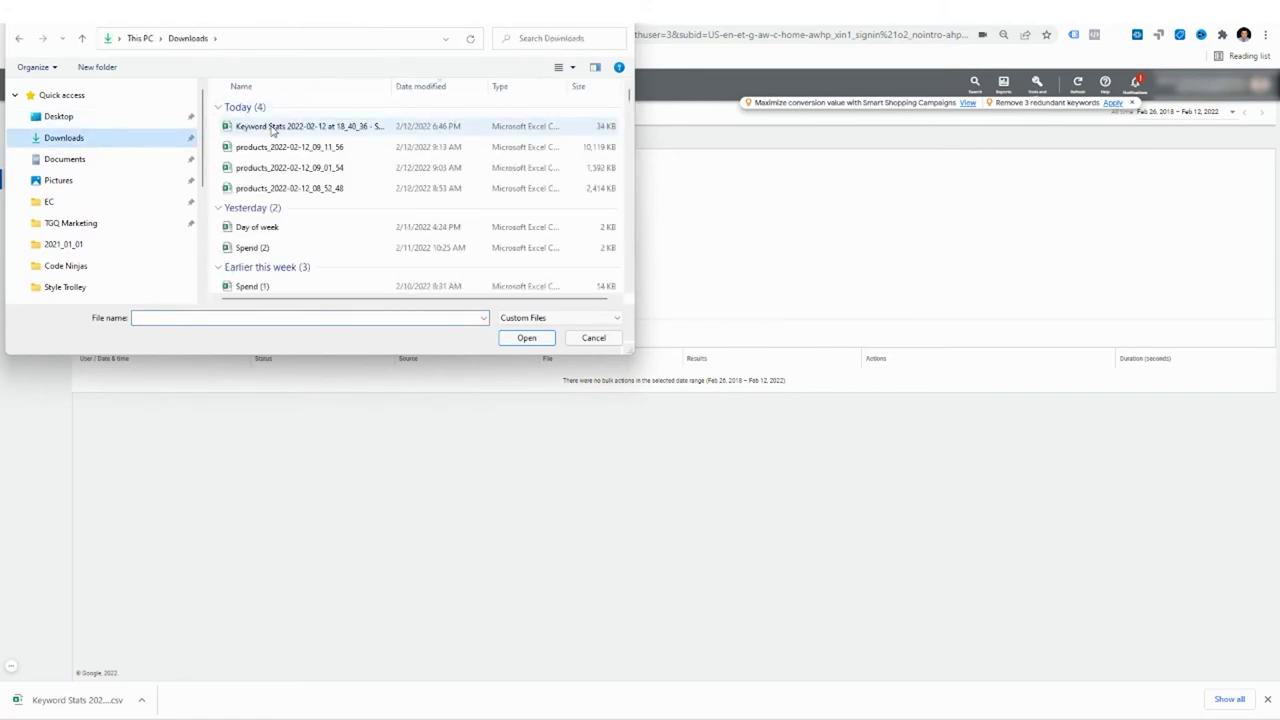
click(283, 127)
double_click(283, 127)
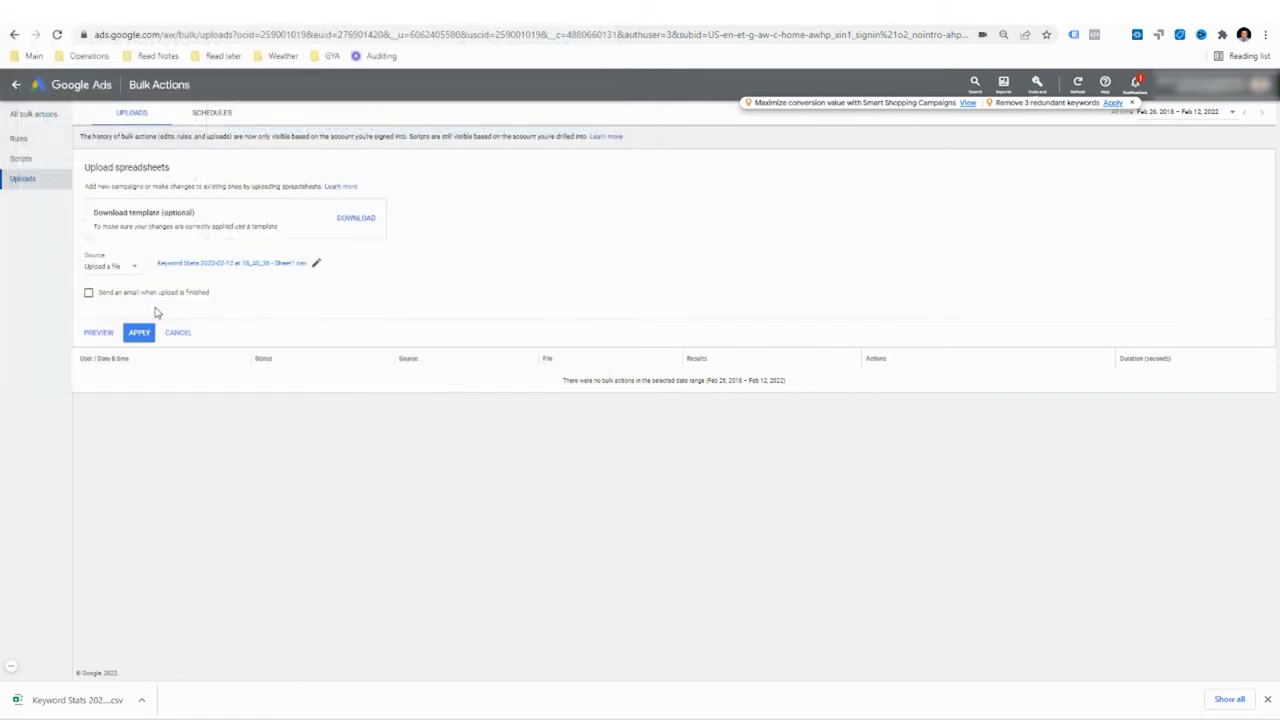
Preview the changes from the bulk keyword upload, and leave the upload without applying it to return to the keyword sheet.
click(98, 332)
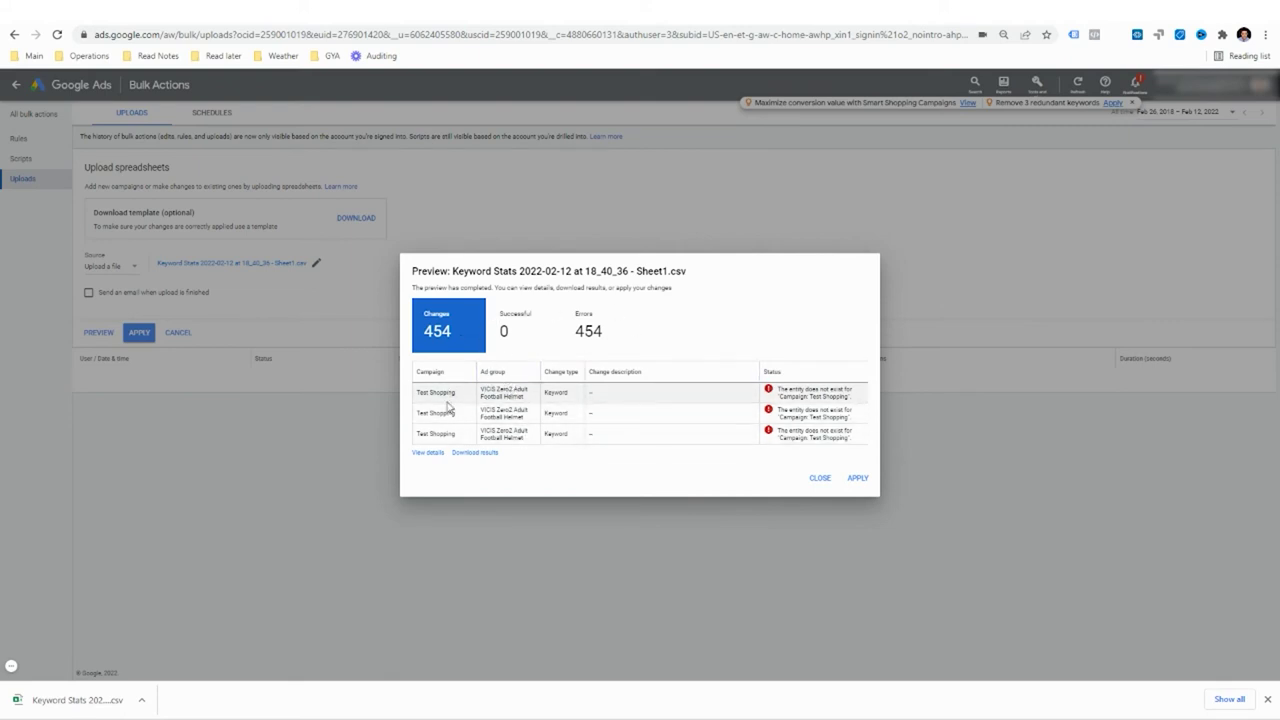
click(820, 479)
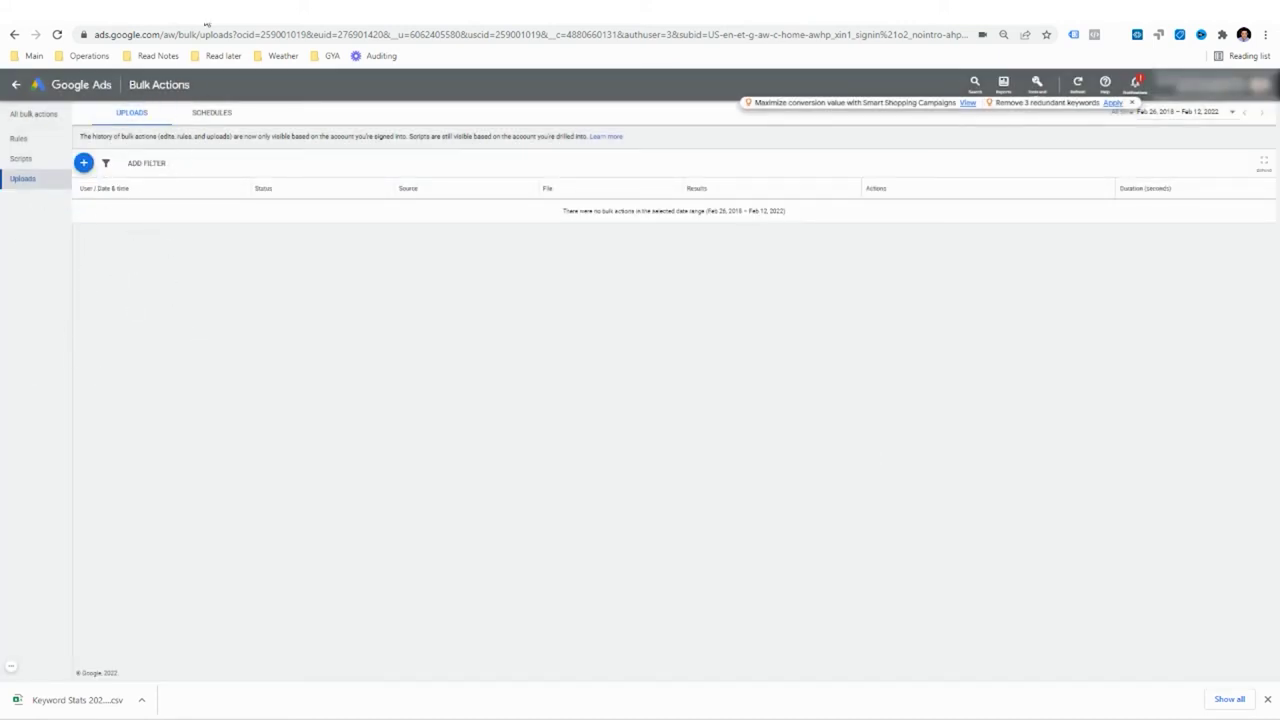
click(206, 22)
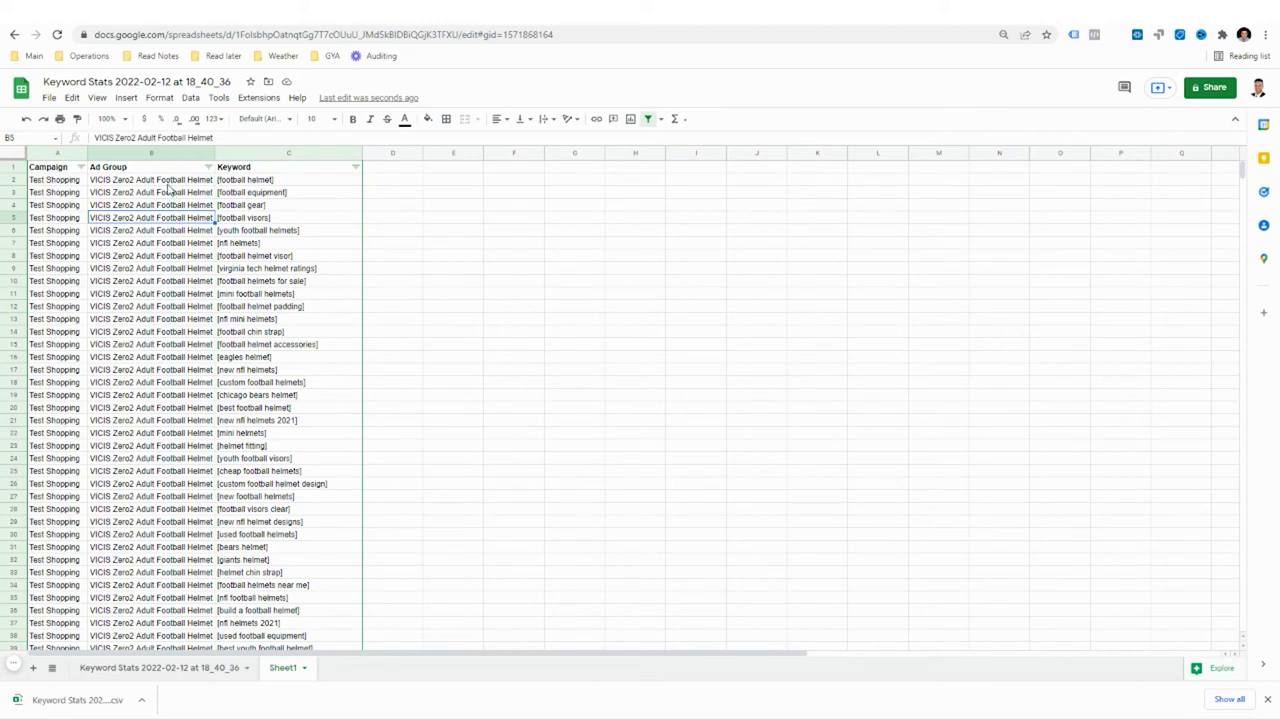
click(202, 194)
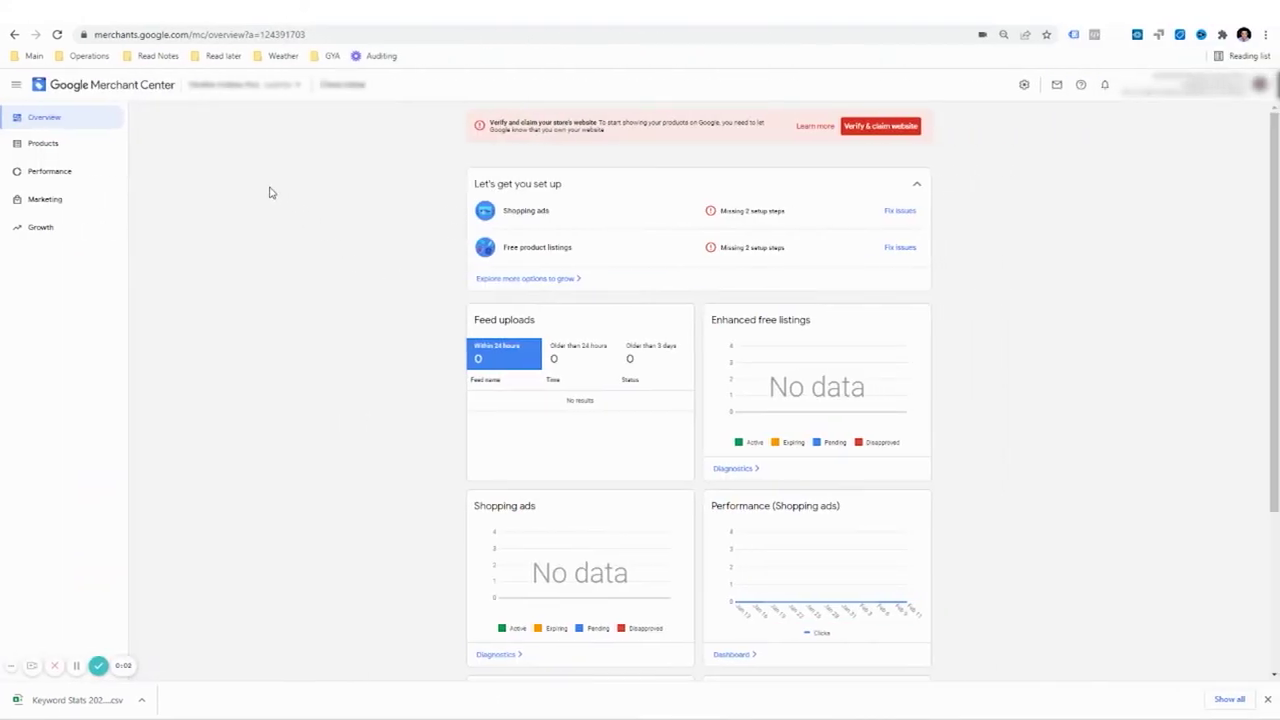
In Google Merchant Center, start a new supplemental feed named Titles with Google Sheets as its input method.
click(67, 173)
click(64, 148)
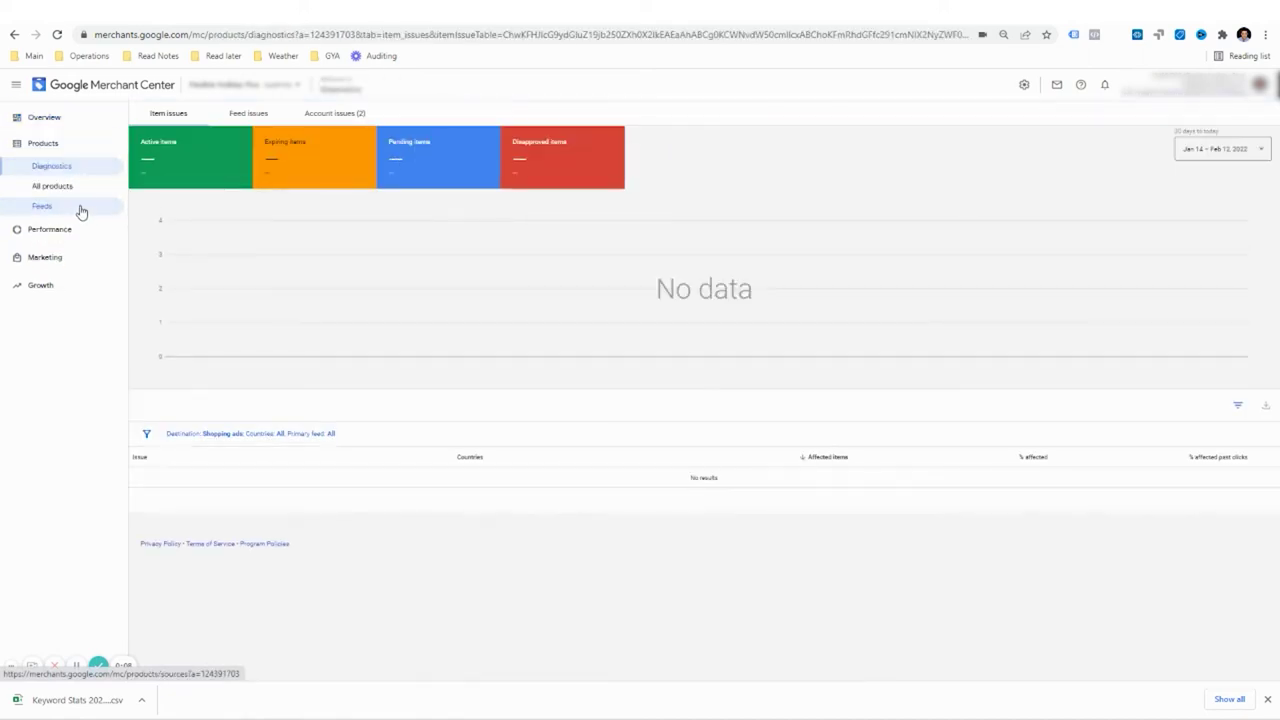
click(81, 209)
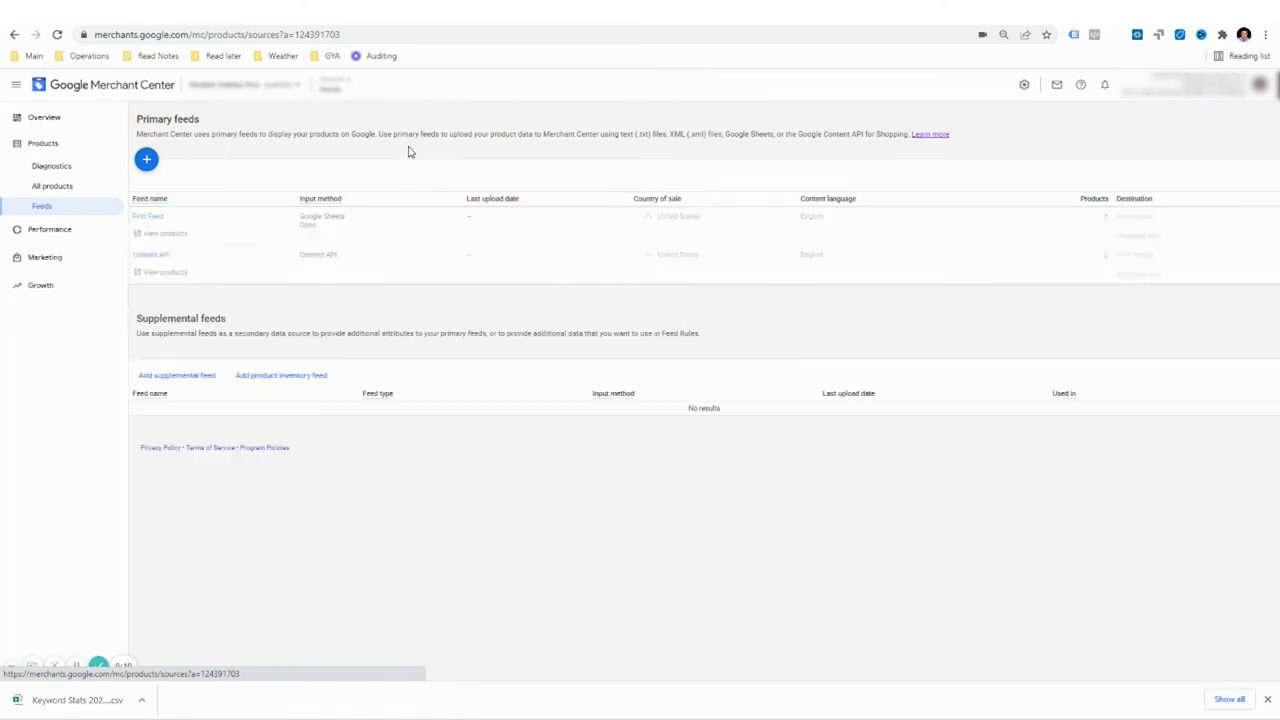
click(207, 376)
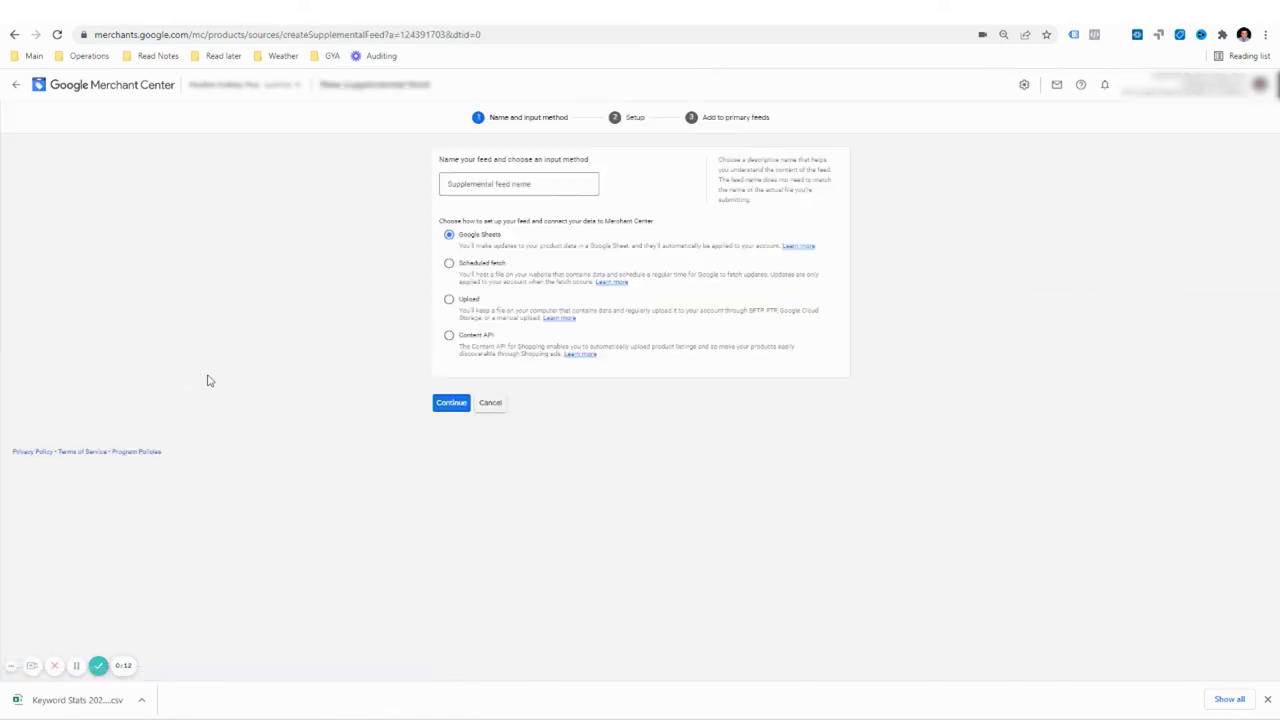
click(494, 190)
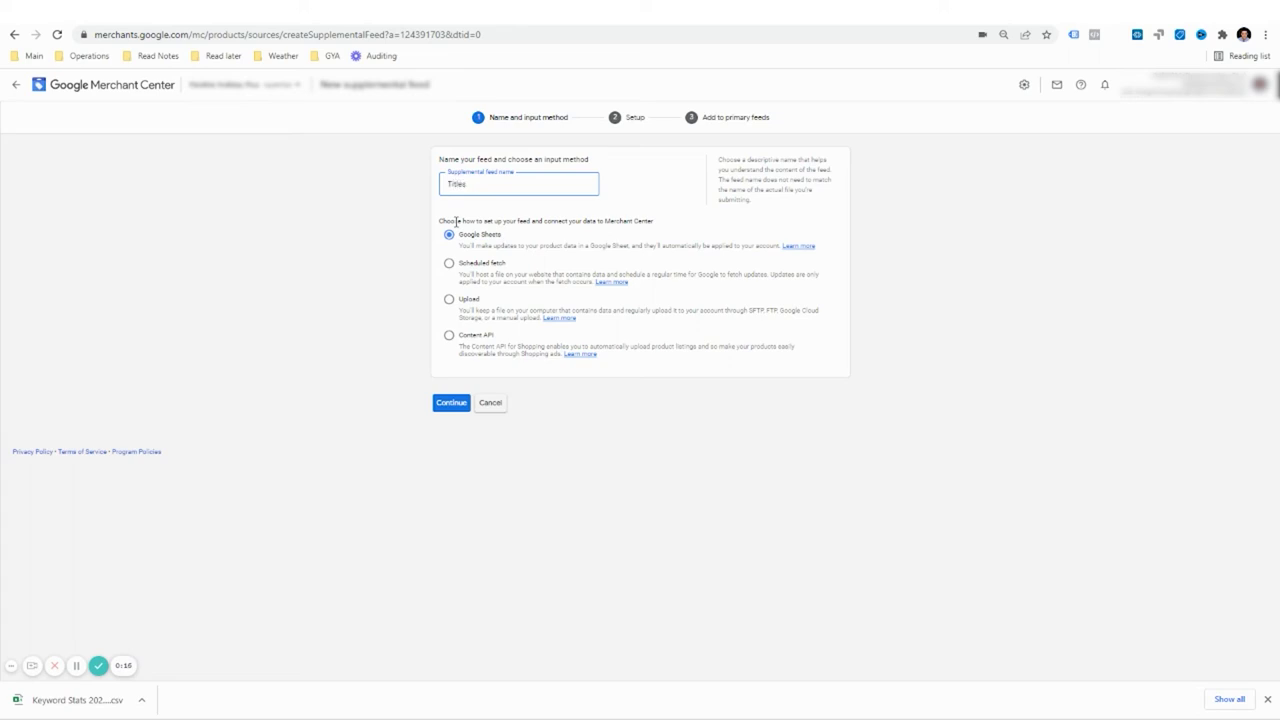
click(452, 402)
Create the Titles feed with a new Google spreadsheet generated from a template, linked to the Content API feed for United States, English.
drag(258, 295, 303, 212)
click(302, 403)
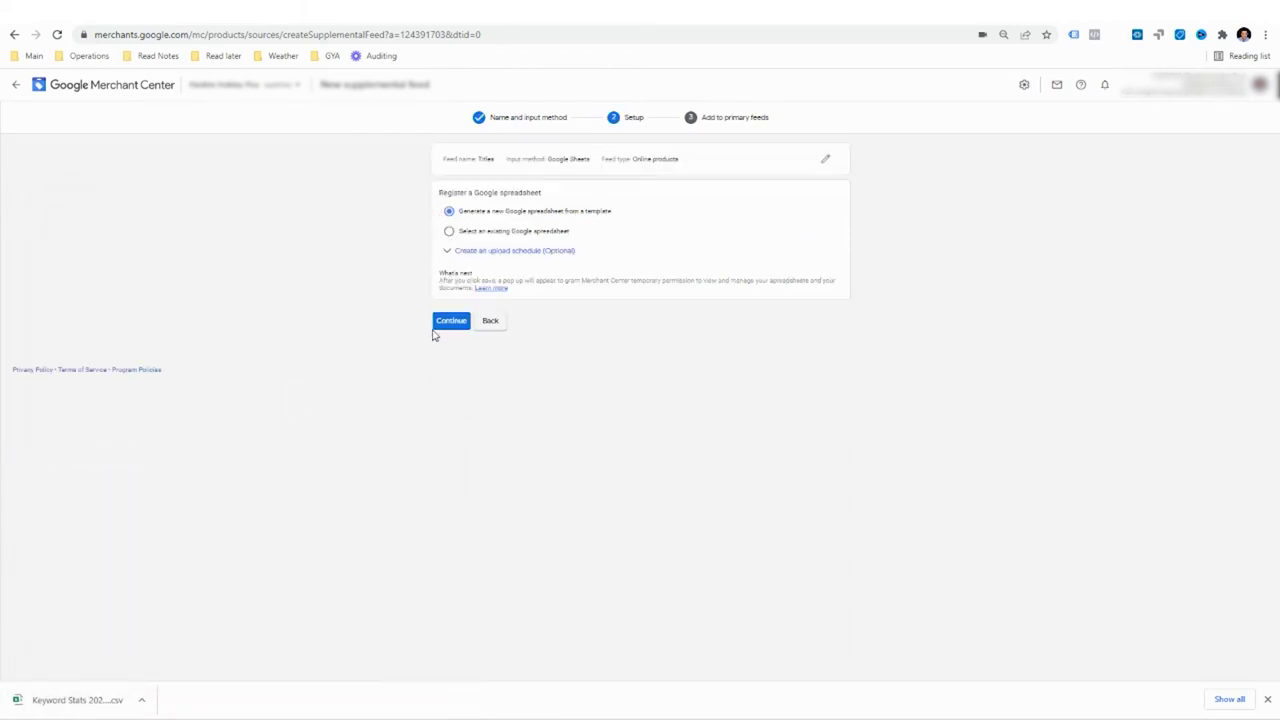
click(450, 324)
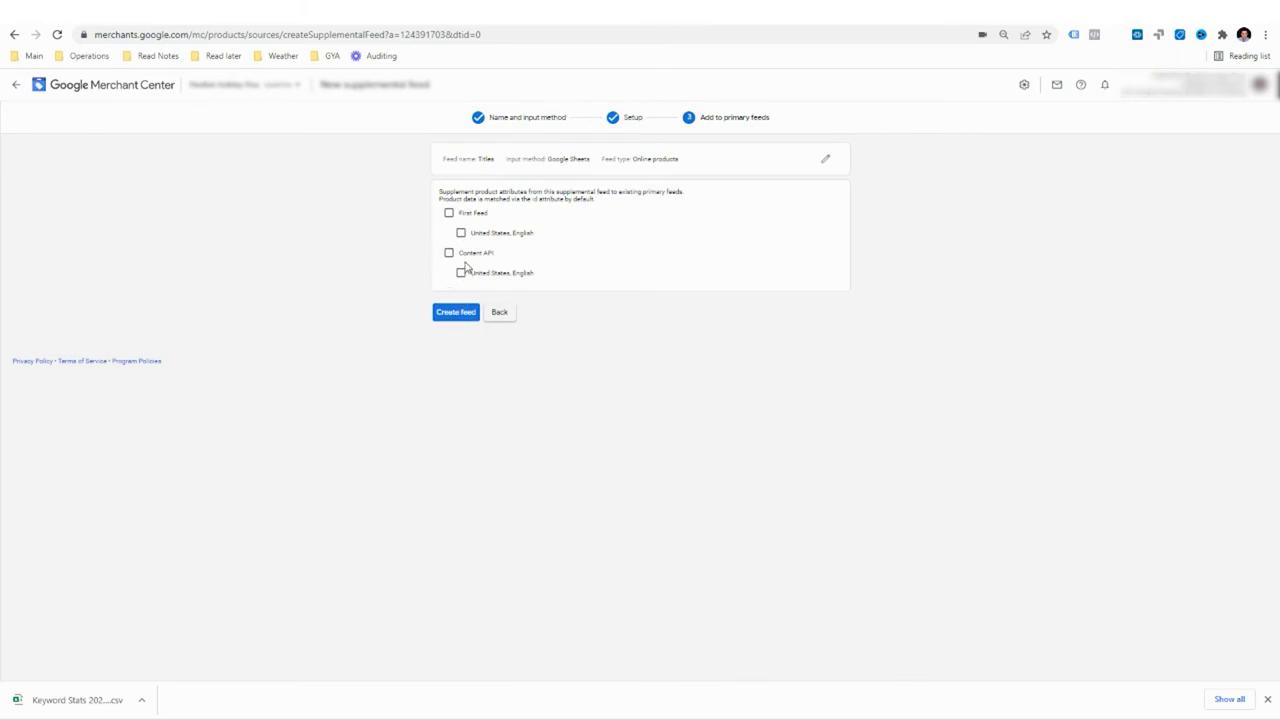
click(462, 272)
click(469, 313)
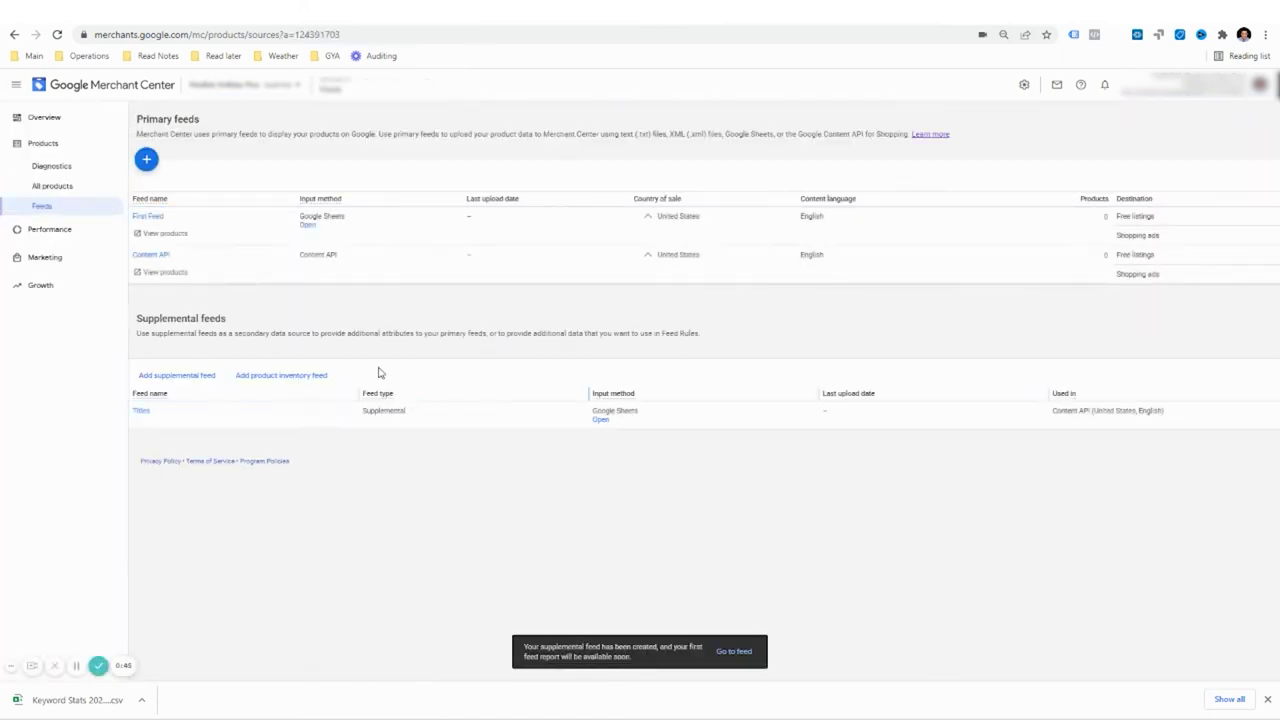
Open the Titles feed's Google spreadsheet and enter the headers id in A1 and title in B1.
click(600, 420)
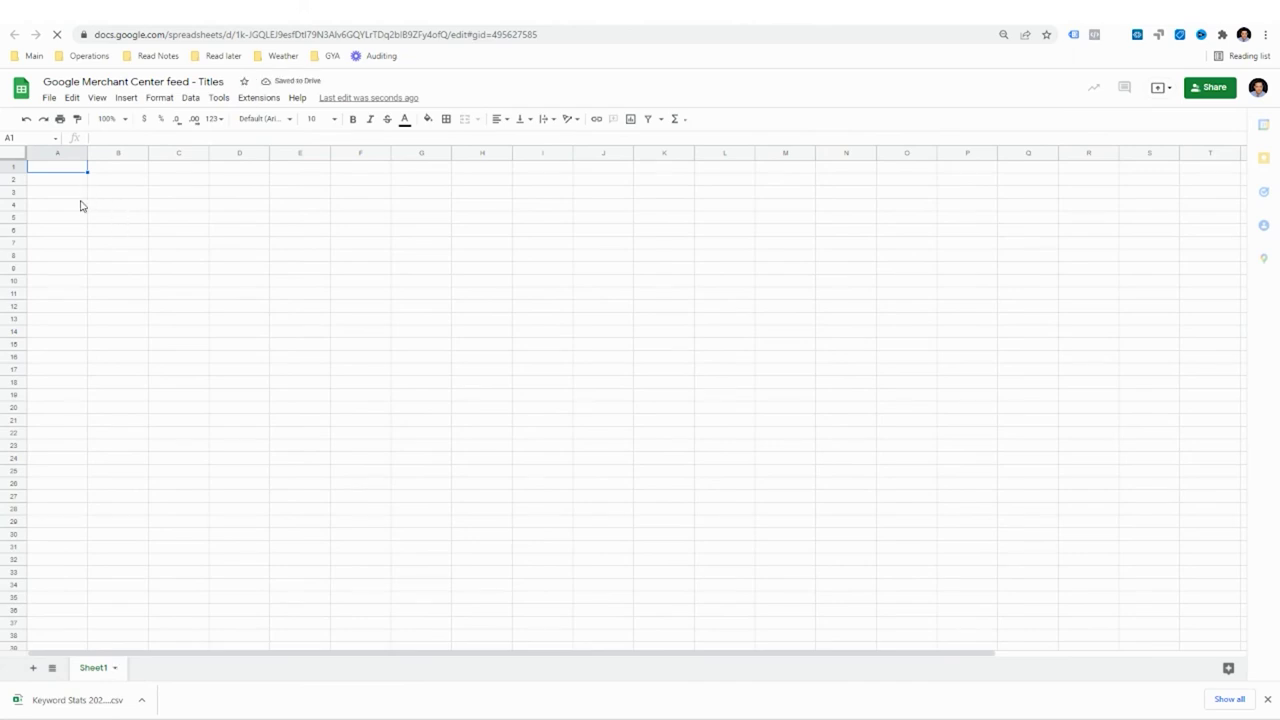
text(id)
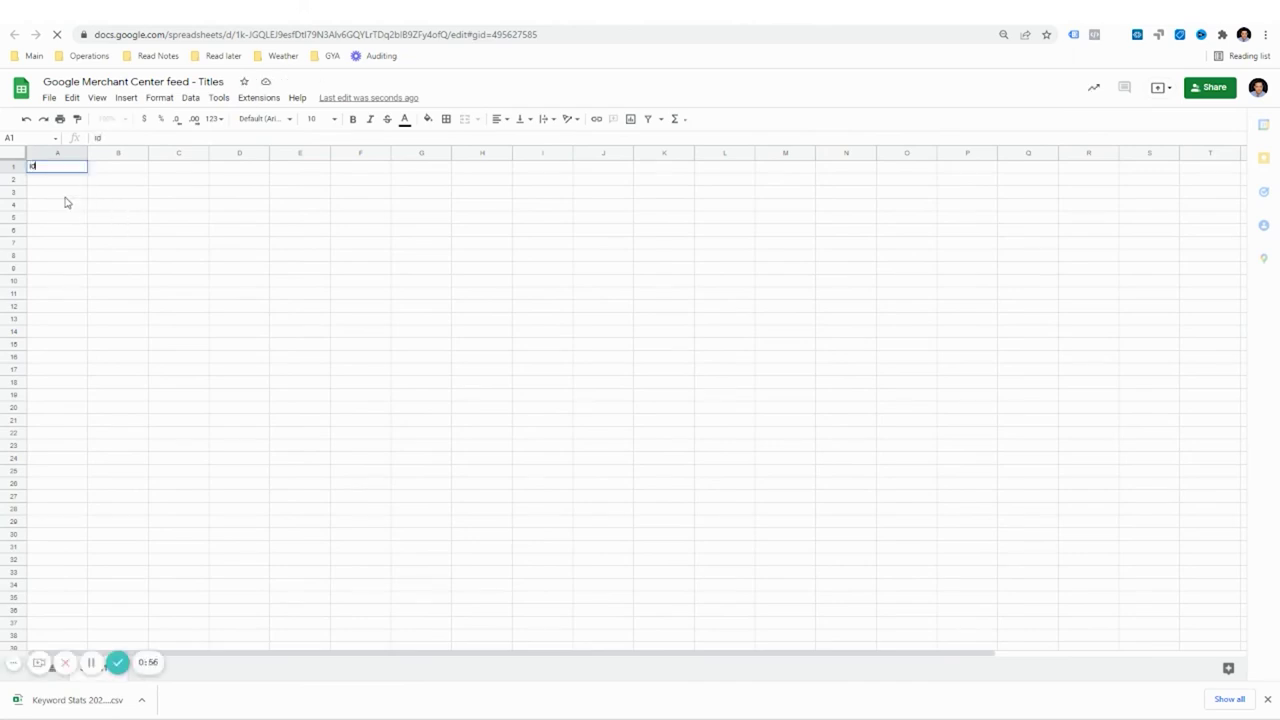
key(Tab)
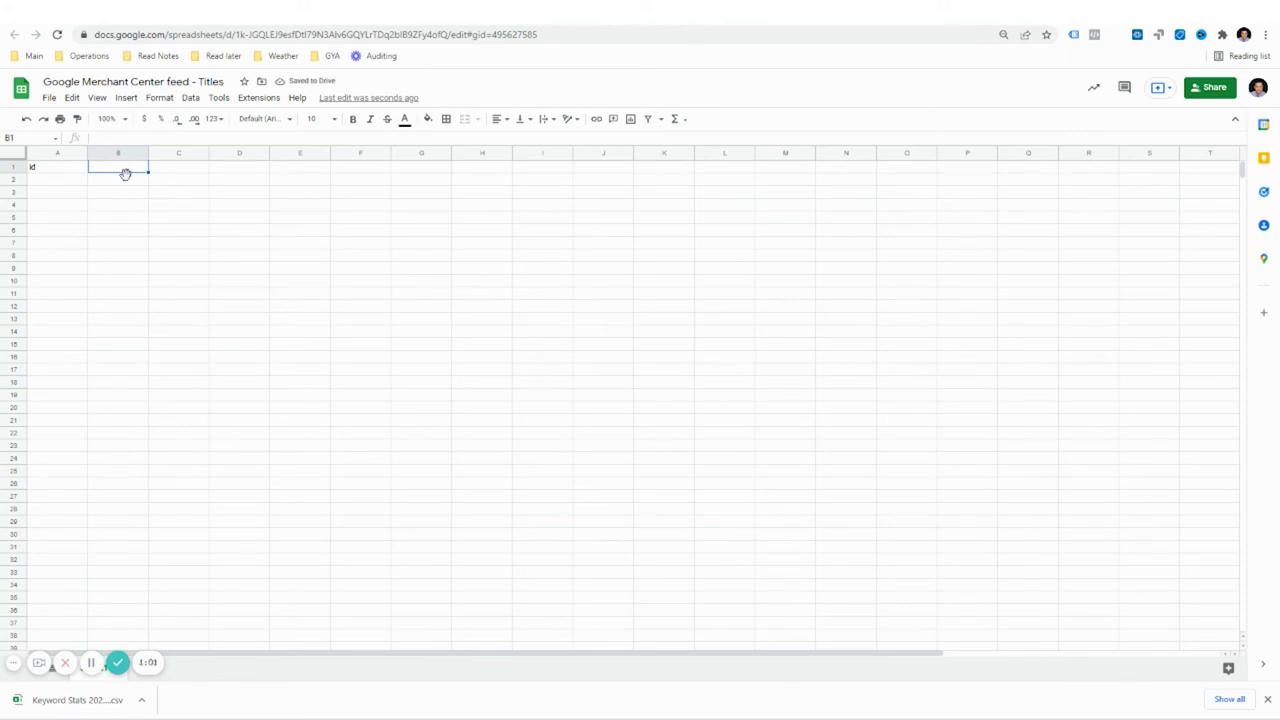
text(title)
key(Return)
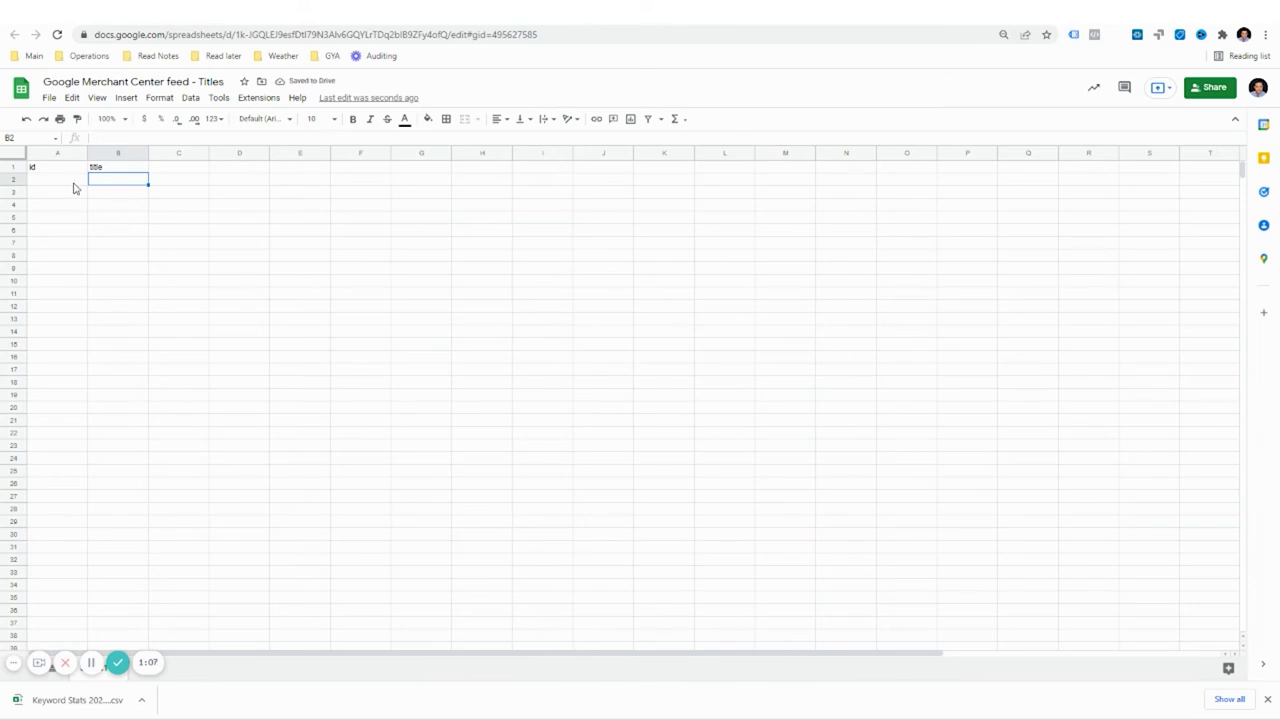
Enter 123 as the sample product id in cell A2.
click(73, 182)
text(123)
key(Return)
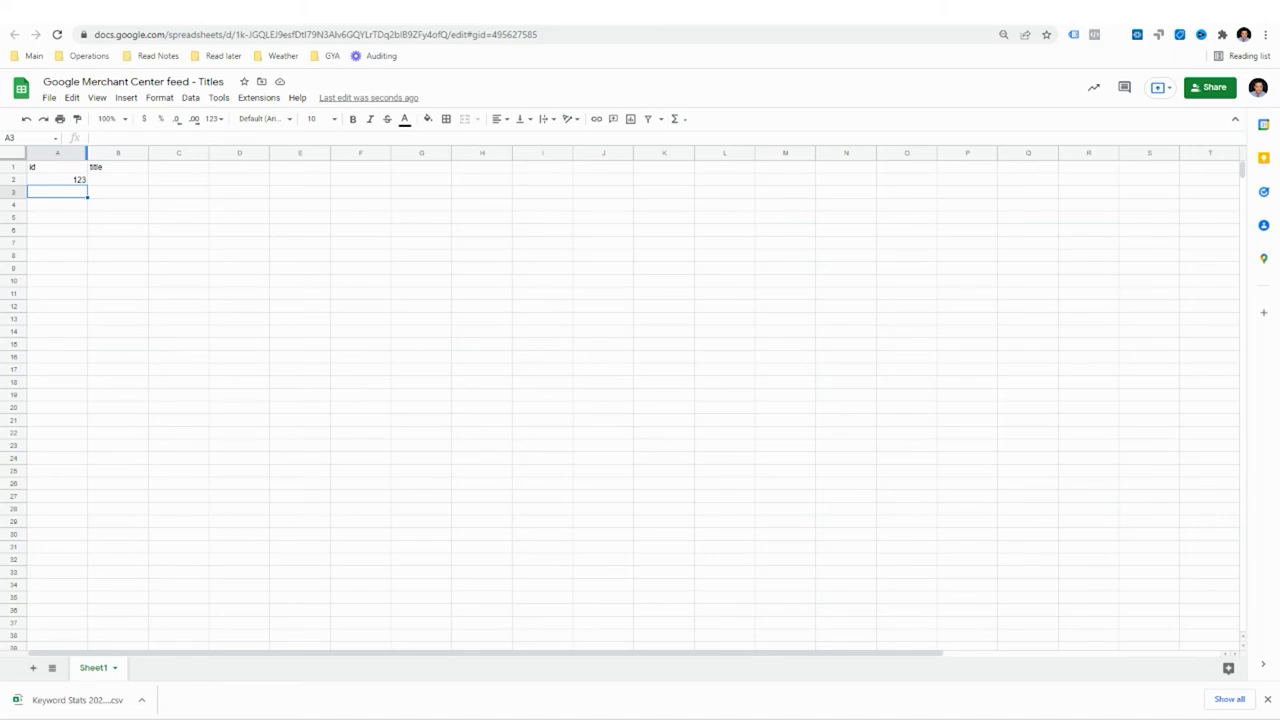
Switch to the Keyword Stats spreadsheet, show the keyword data sheet from its first row and fit column A to the keywords.
key(alt+Left)
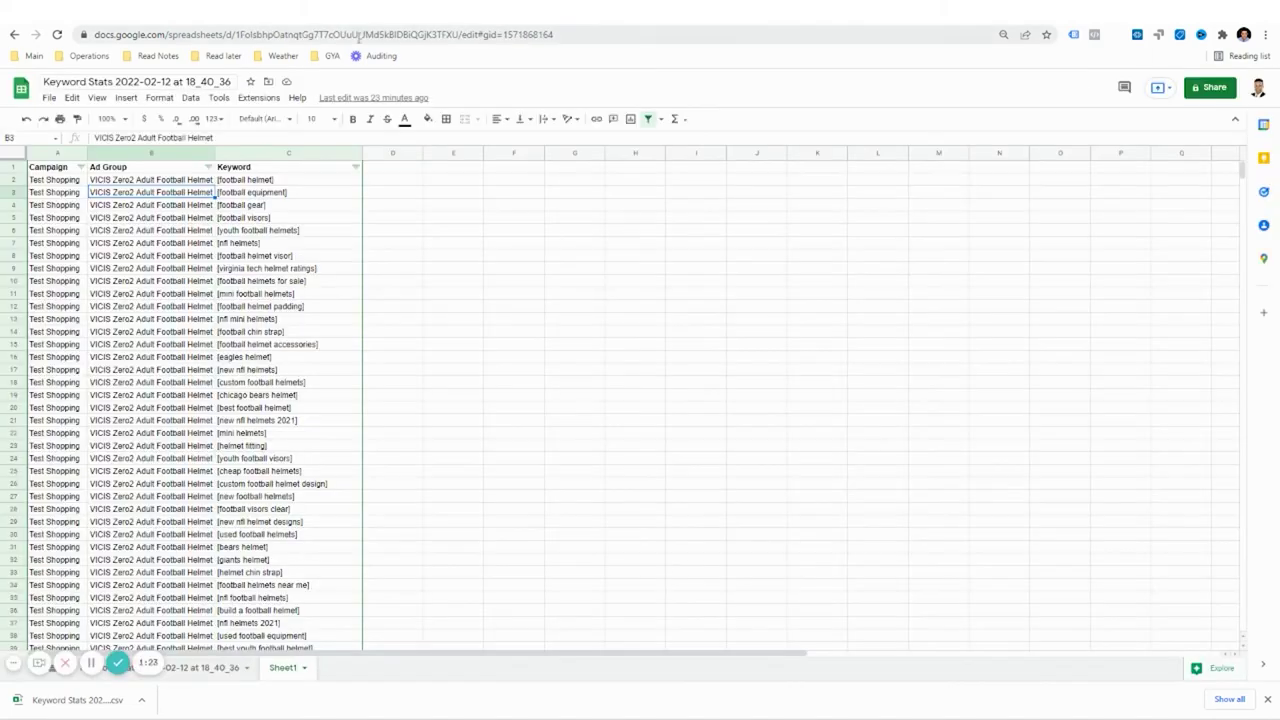
click(230, 667)
scroll(228, 385, up, 10)
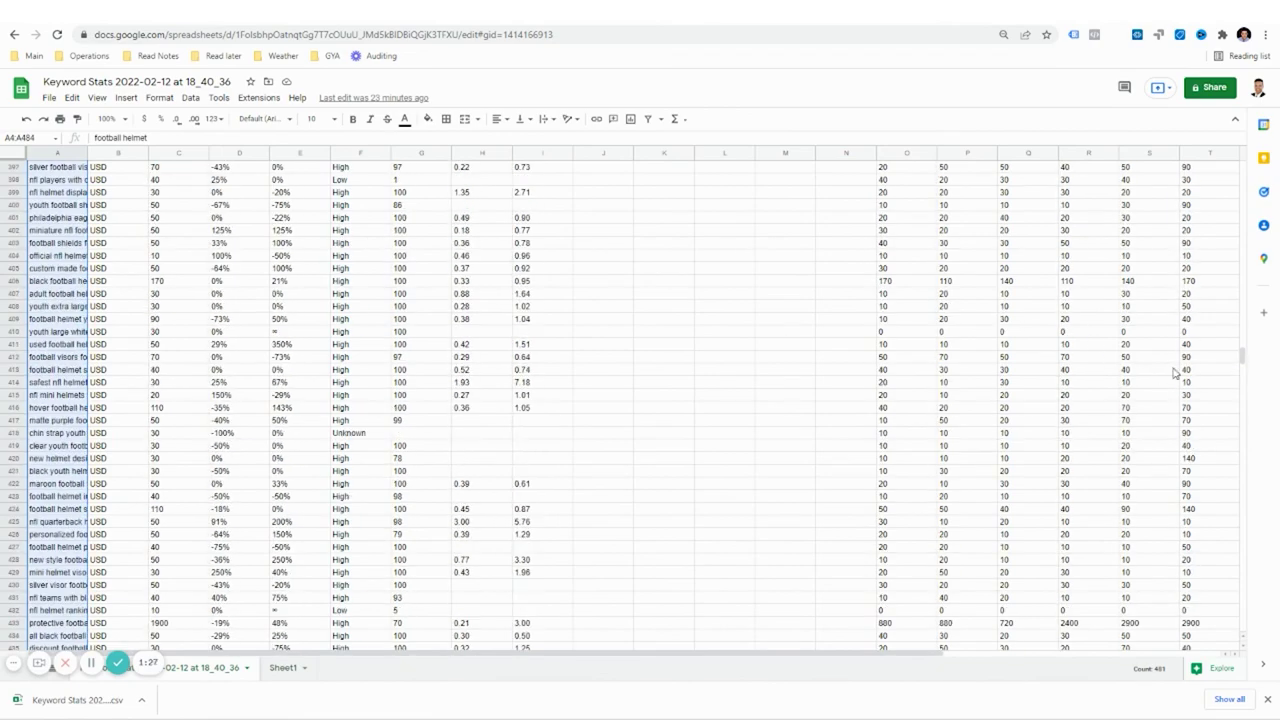
drag(1243, 360, 1243, 168)
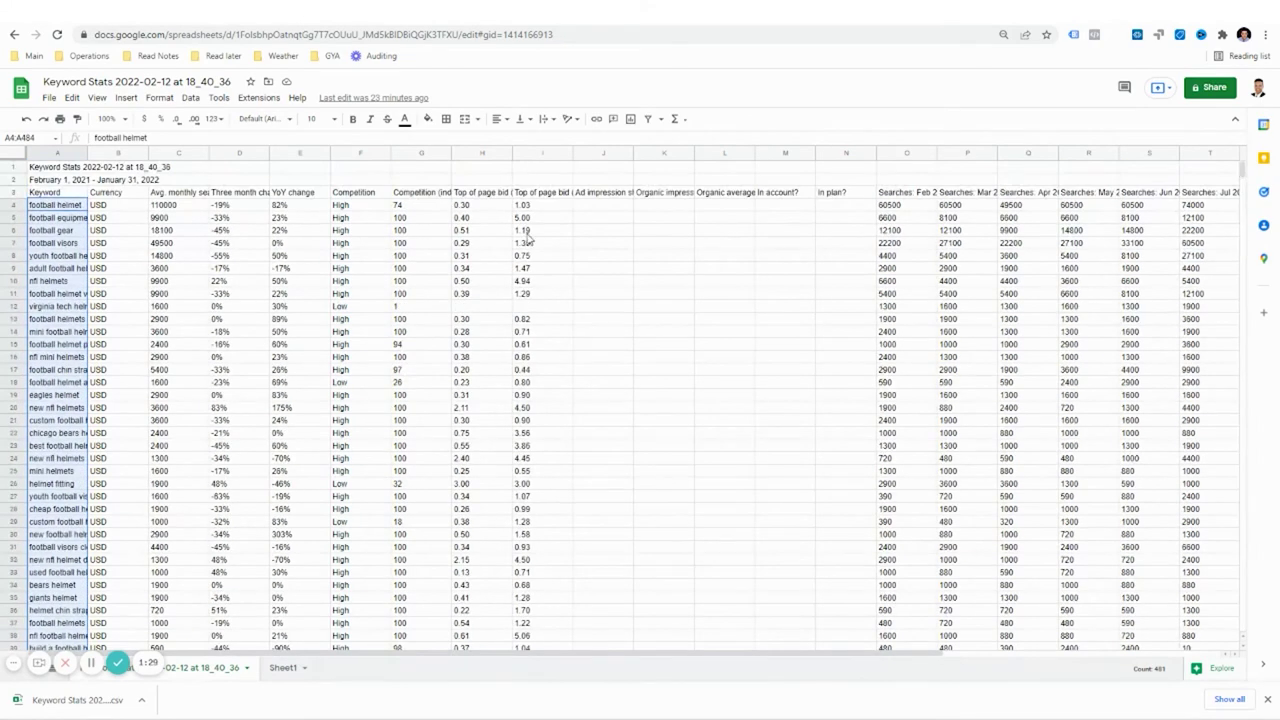
double_click(87, 152)
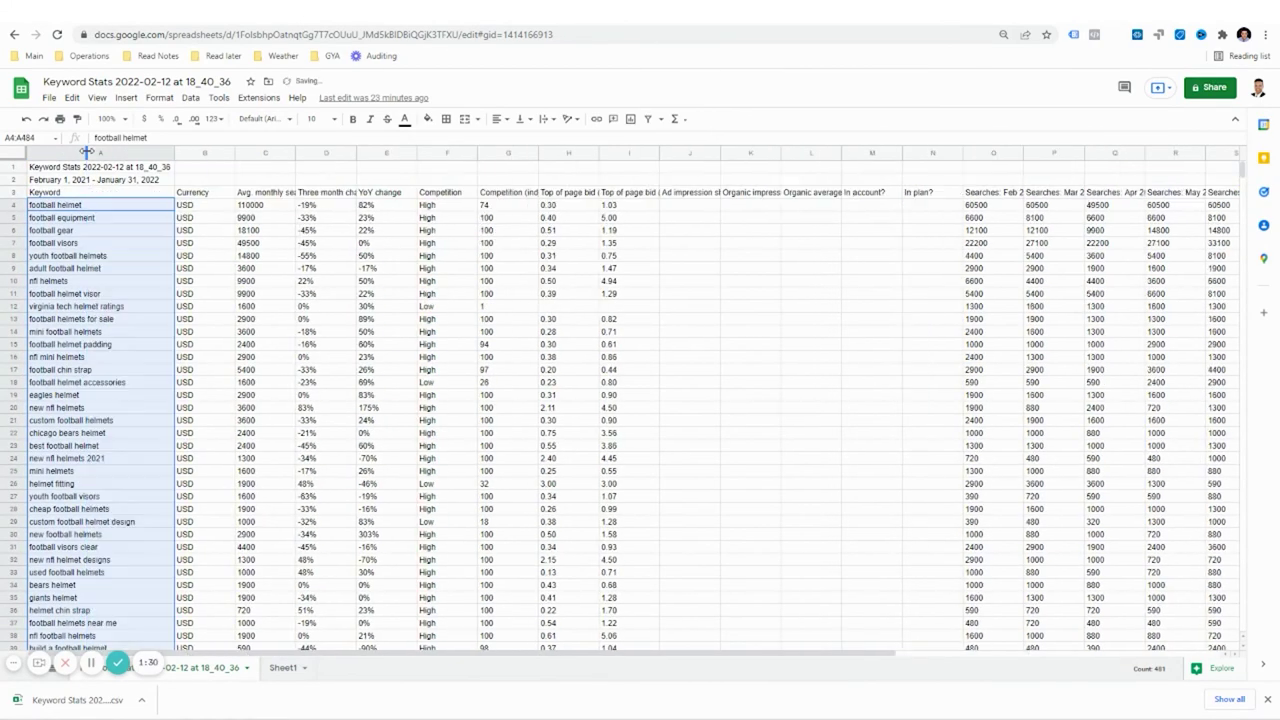
click(106, 210)
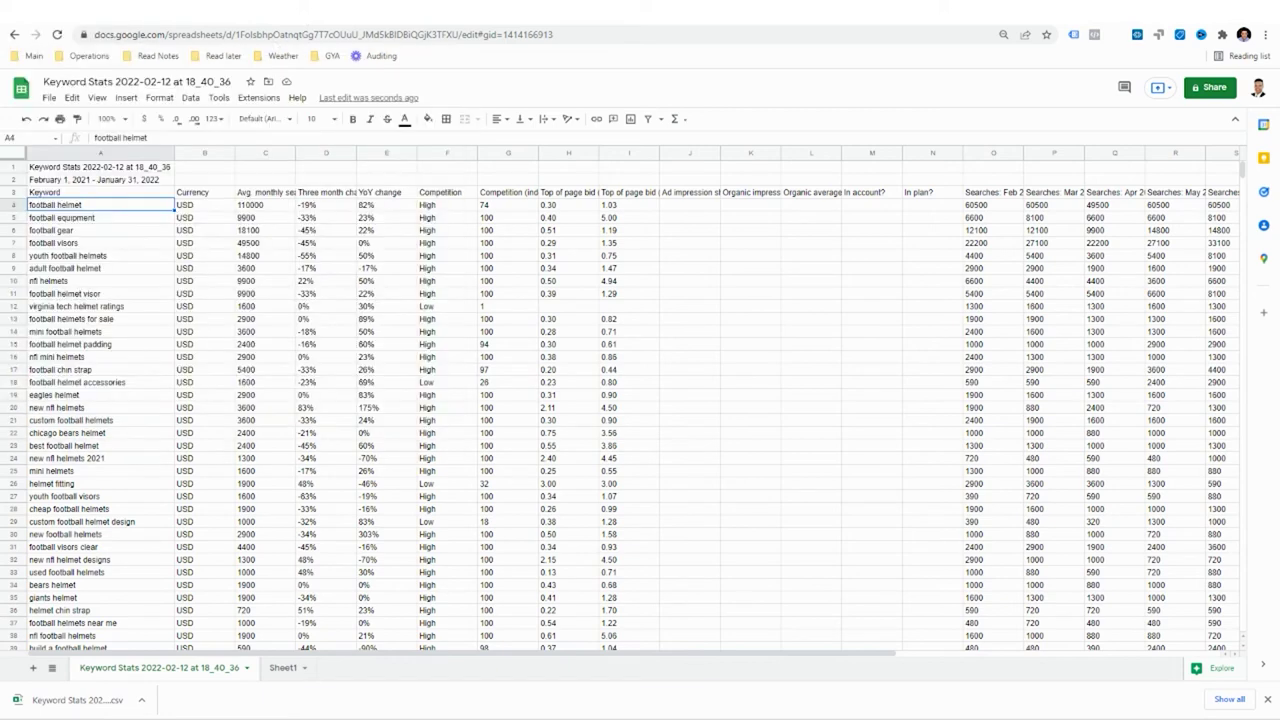
Copy the product title VICIS Zero2 Adult Football Helmet from the Sports Unlimited page into cell B2 of the Titles feed sheet.
click(265, 22)
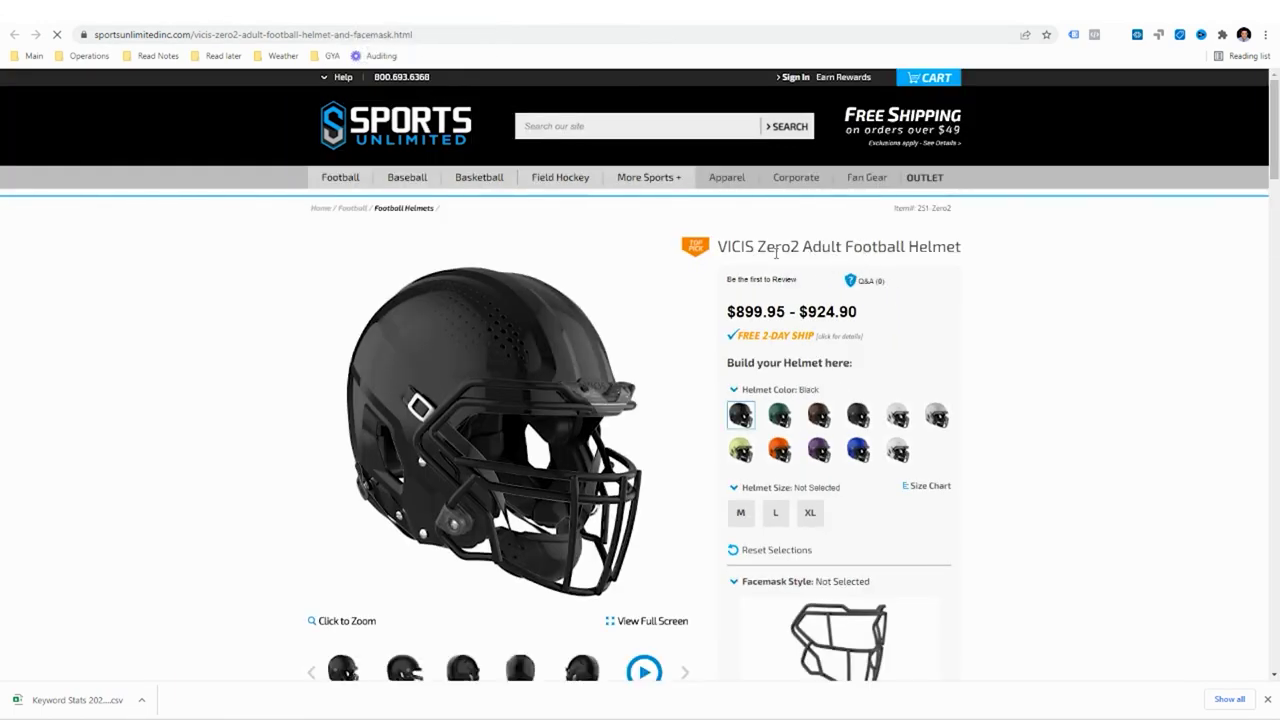
drag(719, 252, 776, 252)
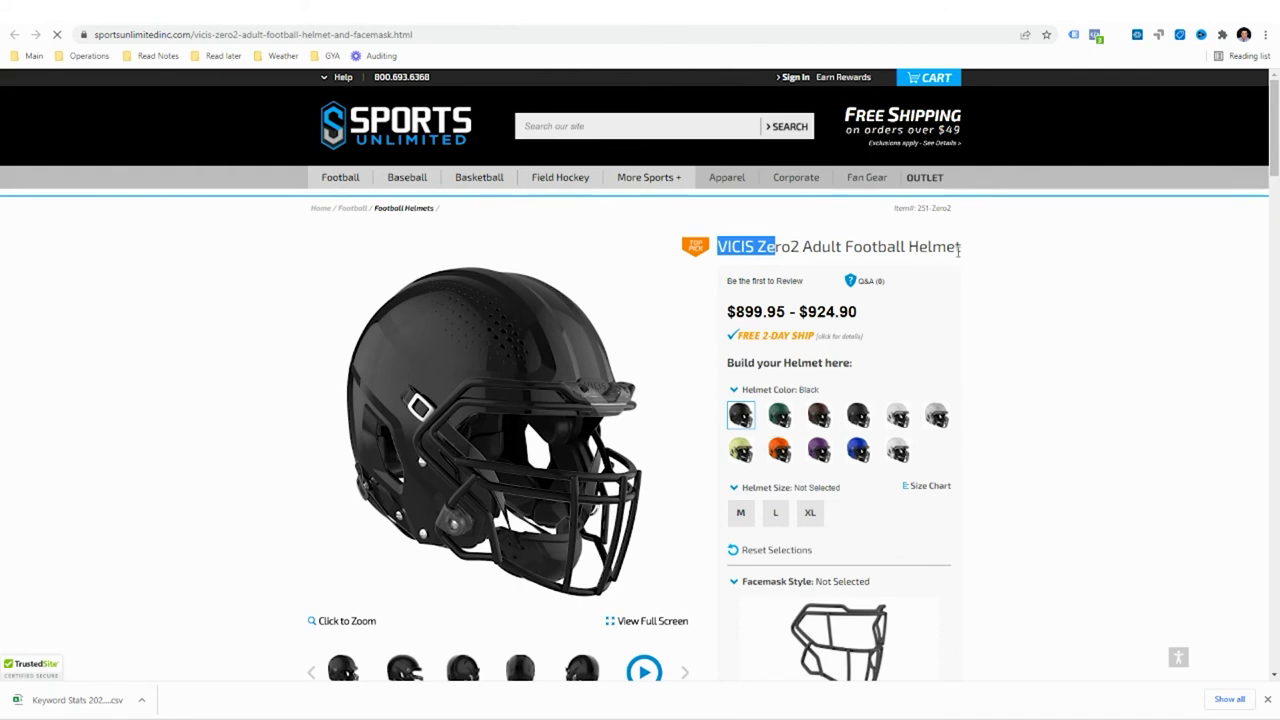
drag(957, 252, 958, 250)
key(ctrl+c)
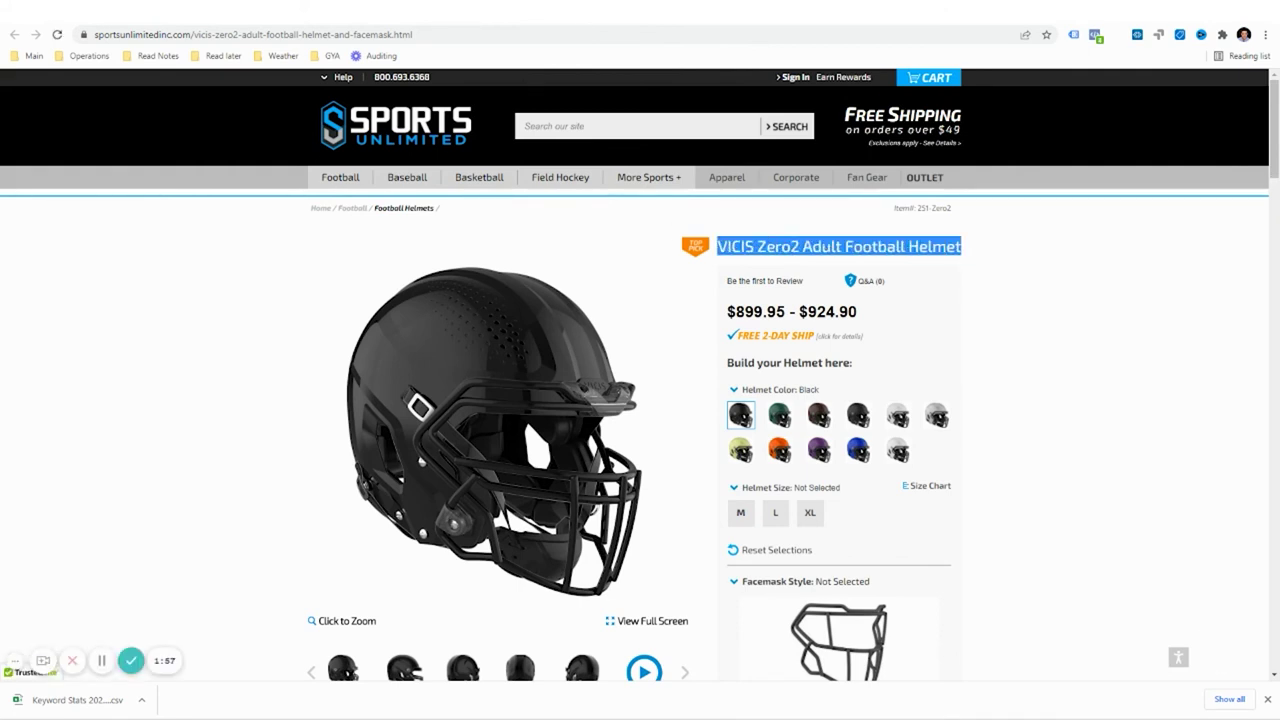
key(ctrl+Tab)
click(142, 183)
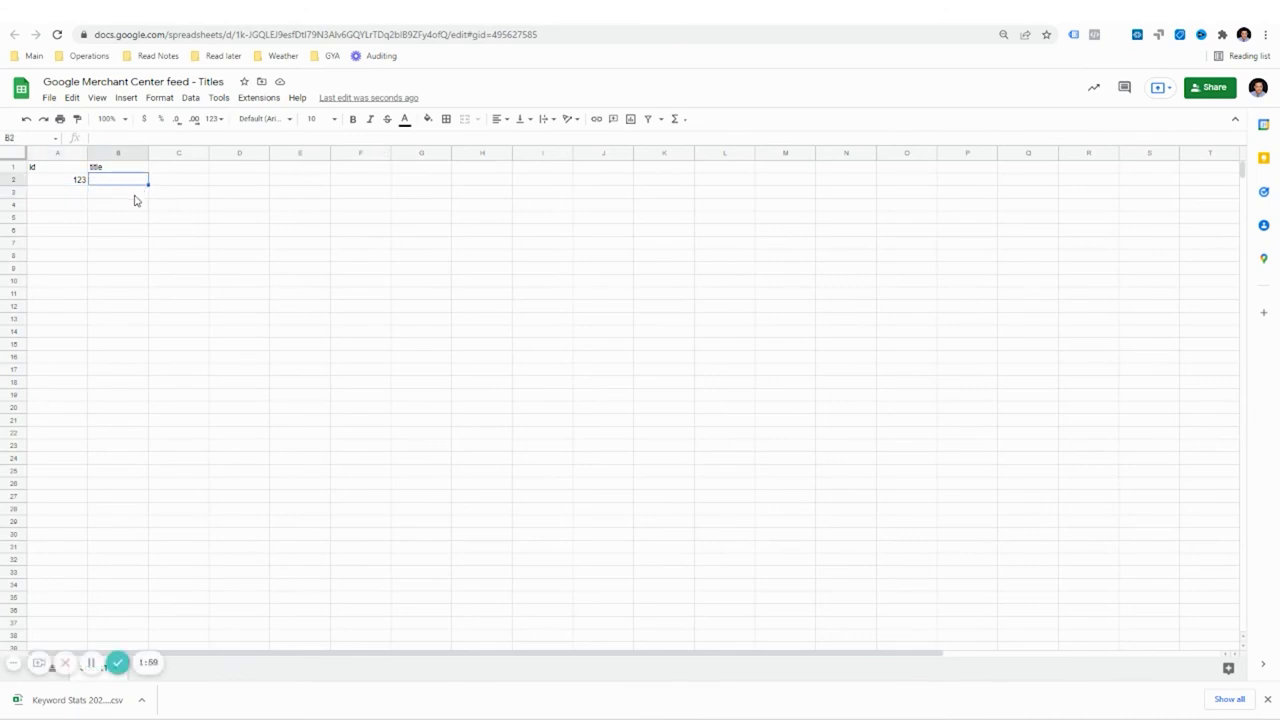
key(ctrl+v)
Widen column B of the feed sheet to fit the product title.
click(145, 152)
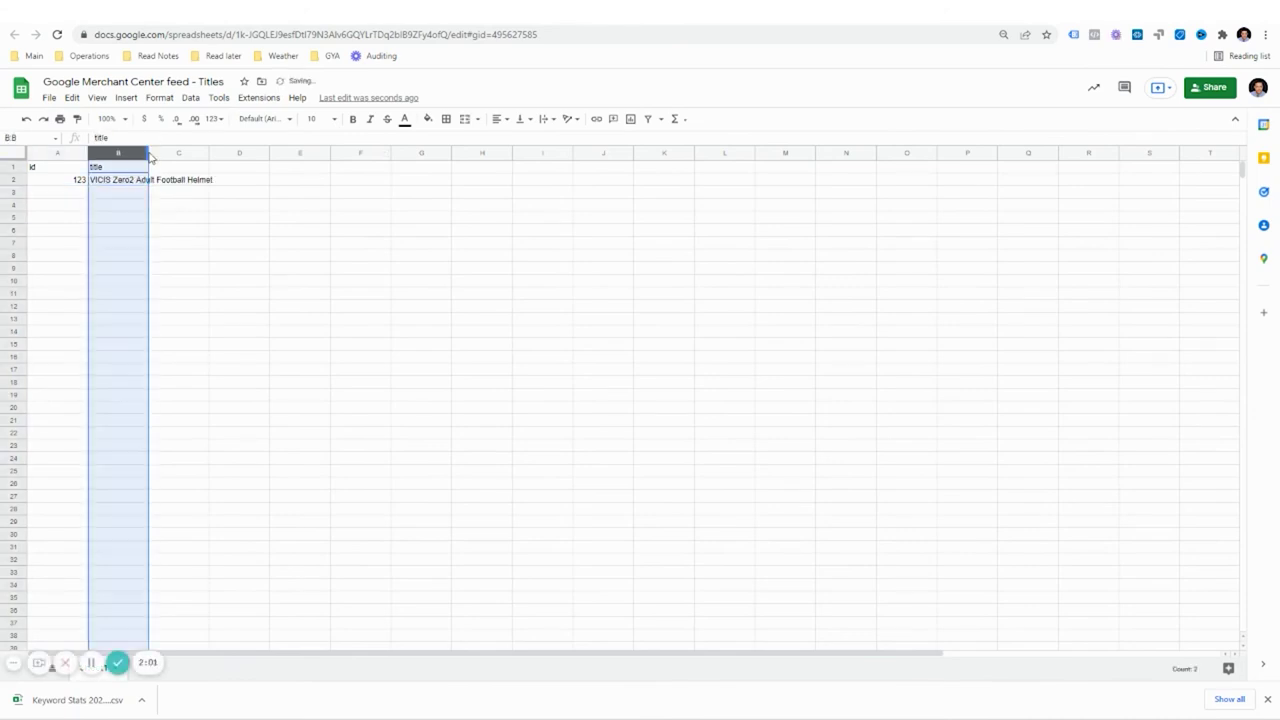
drag(147, 150, 215, 152)
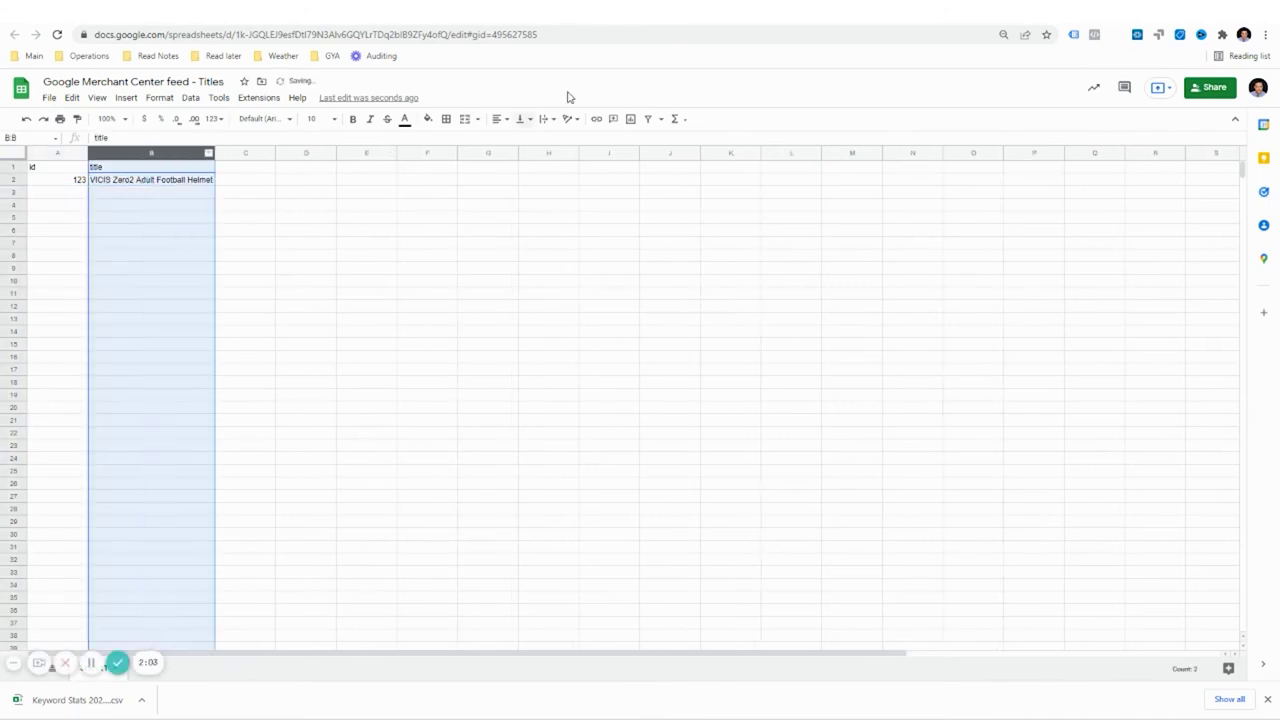
click(130, 206)
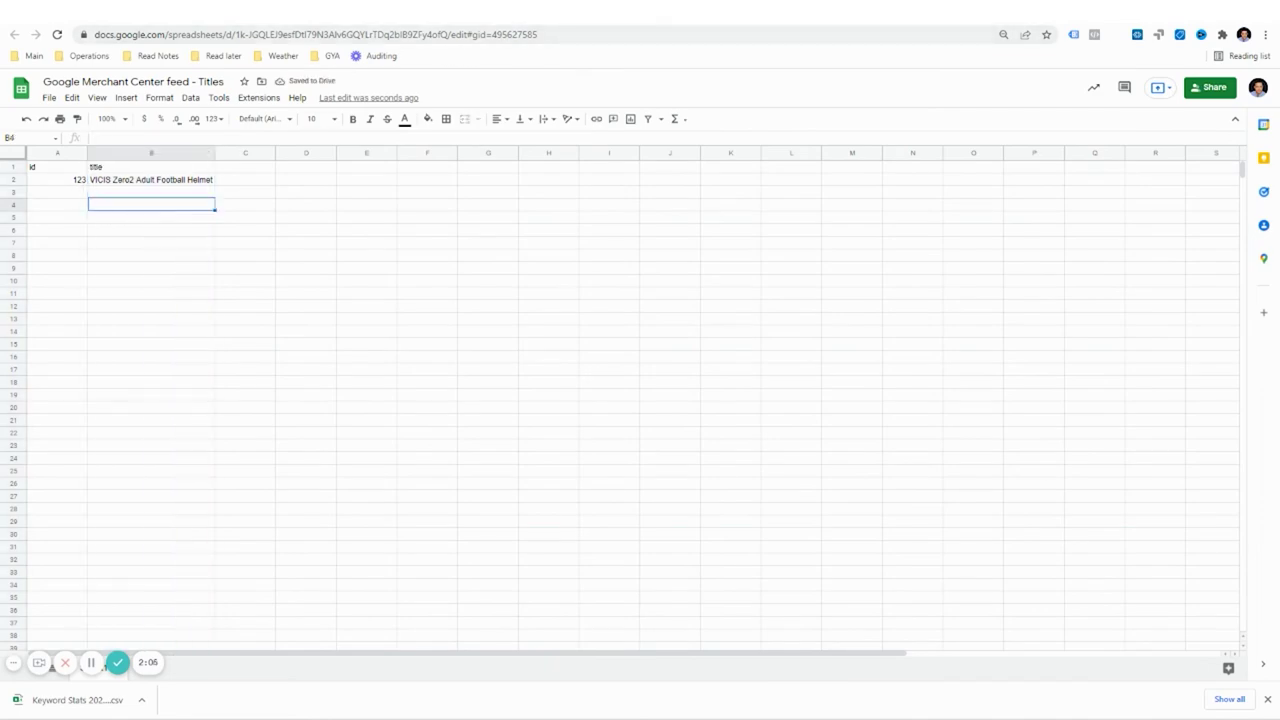
Review the leading keywords in the Keyword Stats sheet and copy the keyword adult football helmet from cell A9.
key(ctrl+Tab)
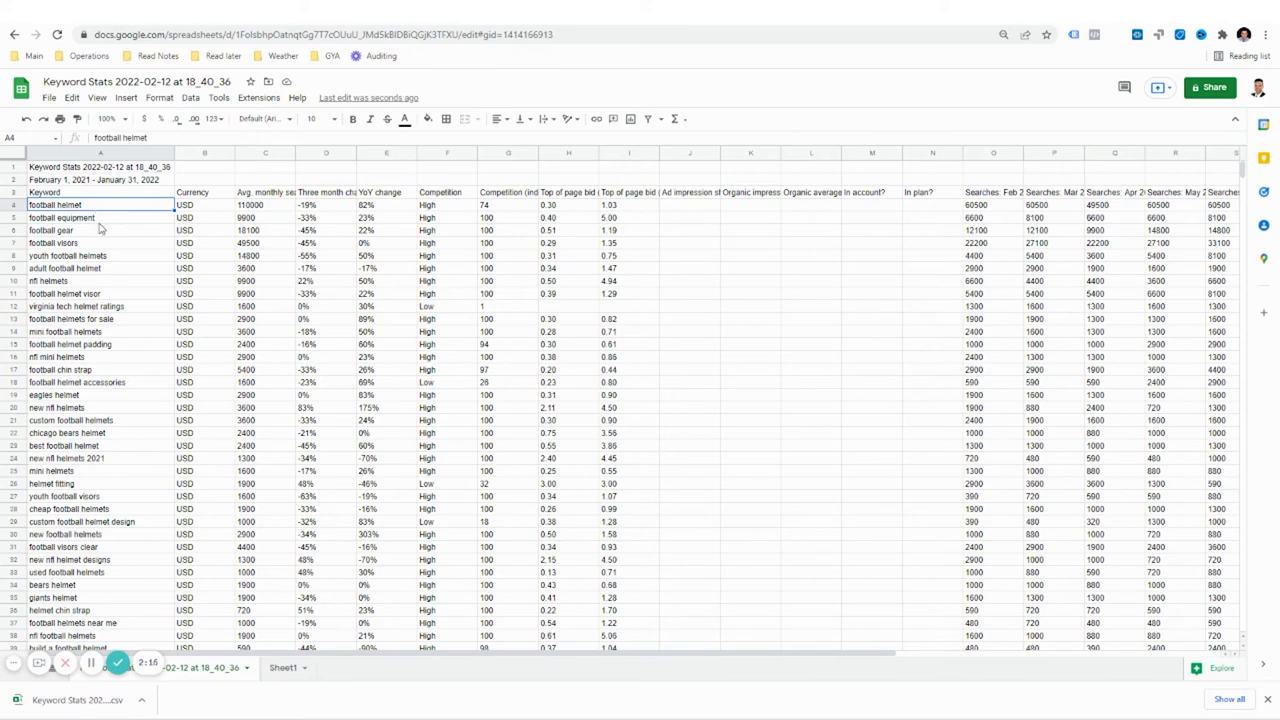
double_click(76, 208)
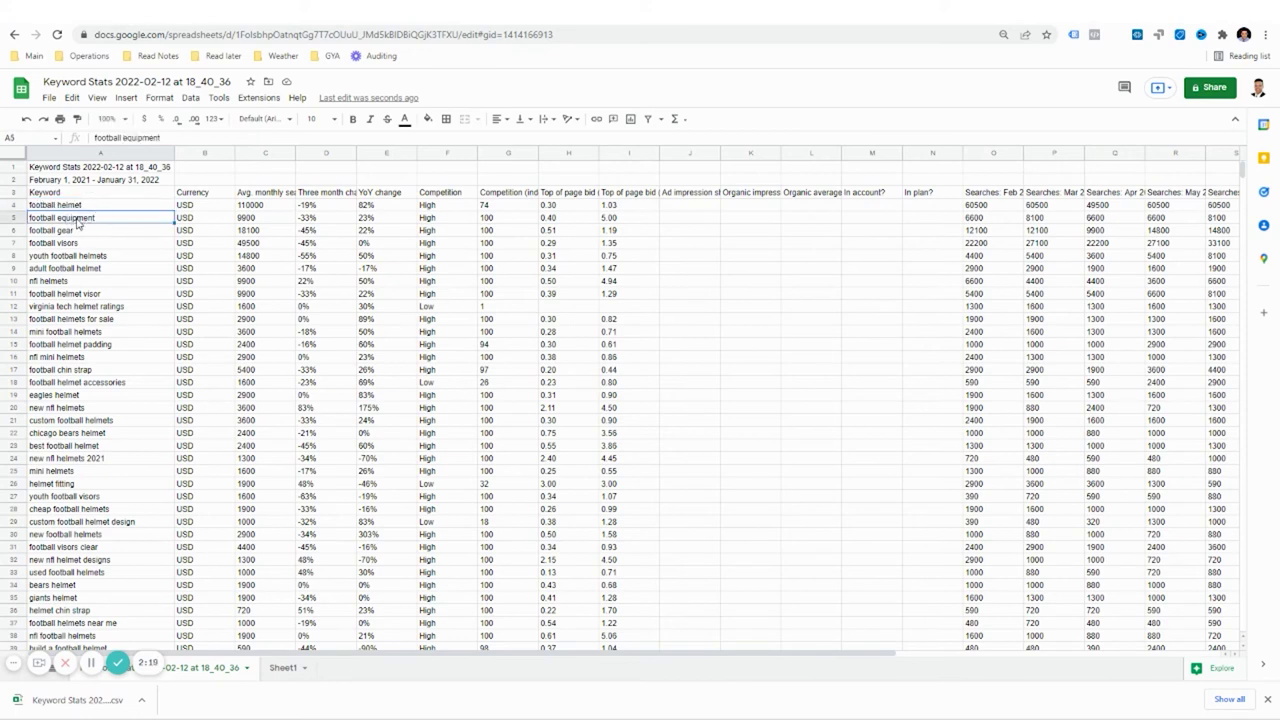
click(79, 207)
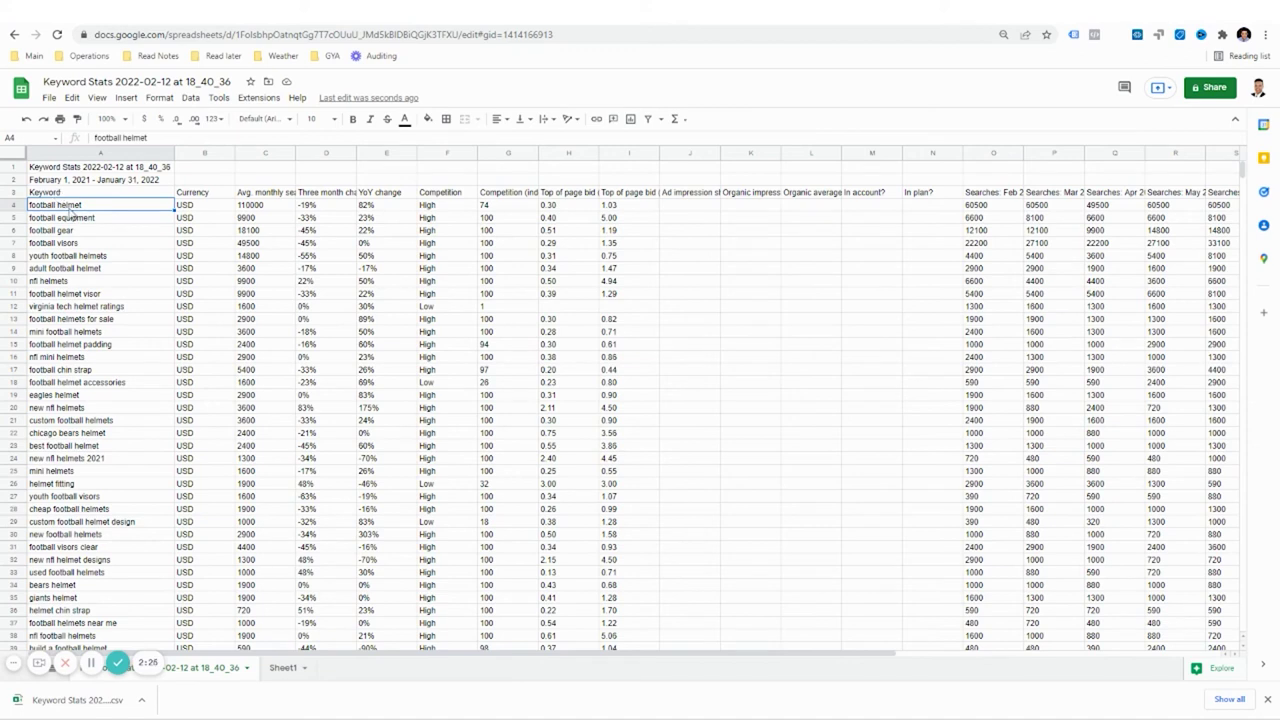
click(68, 269)
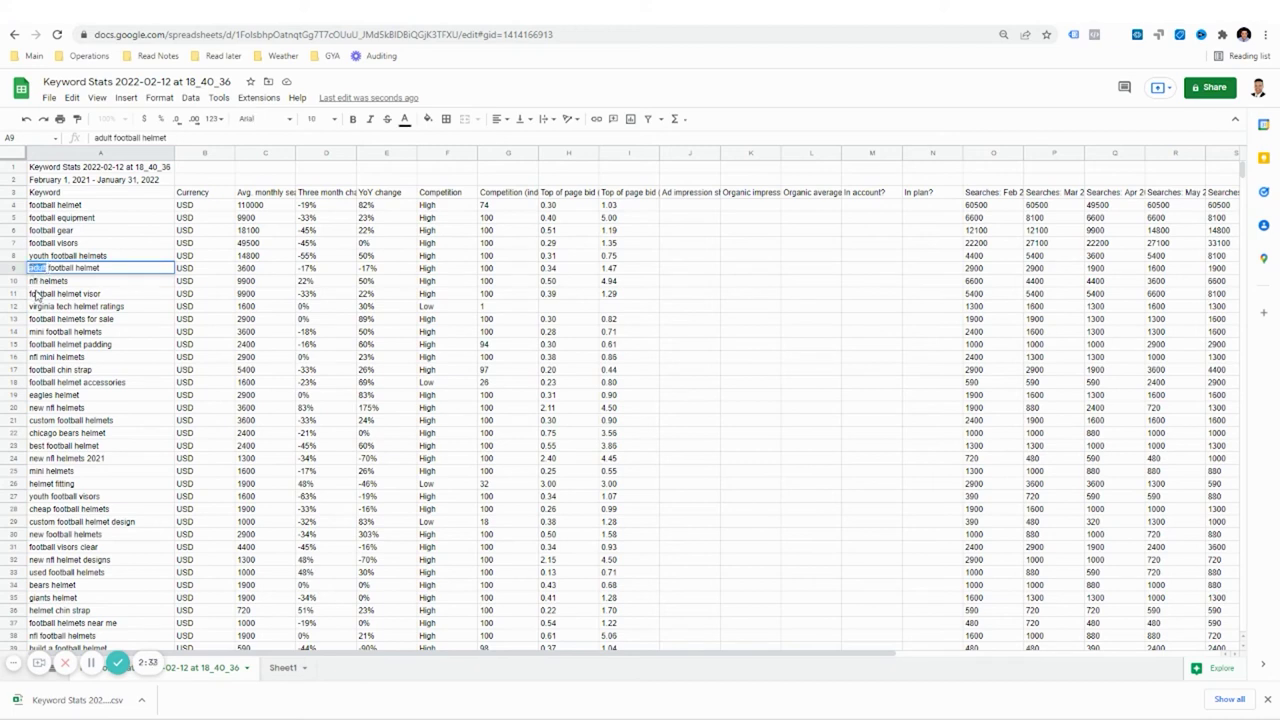
drag(47, 268, 109, 268)
key(Escape)
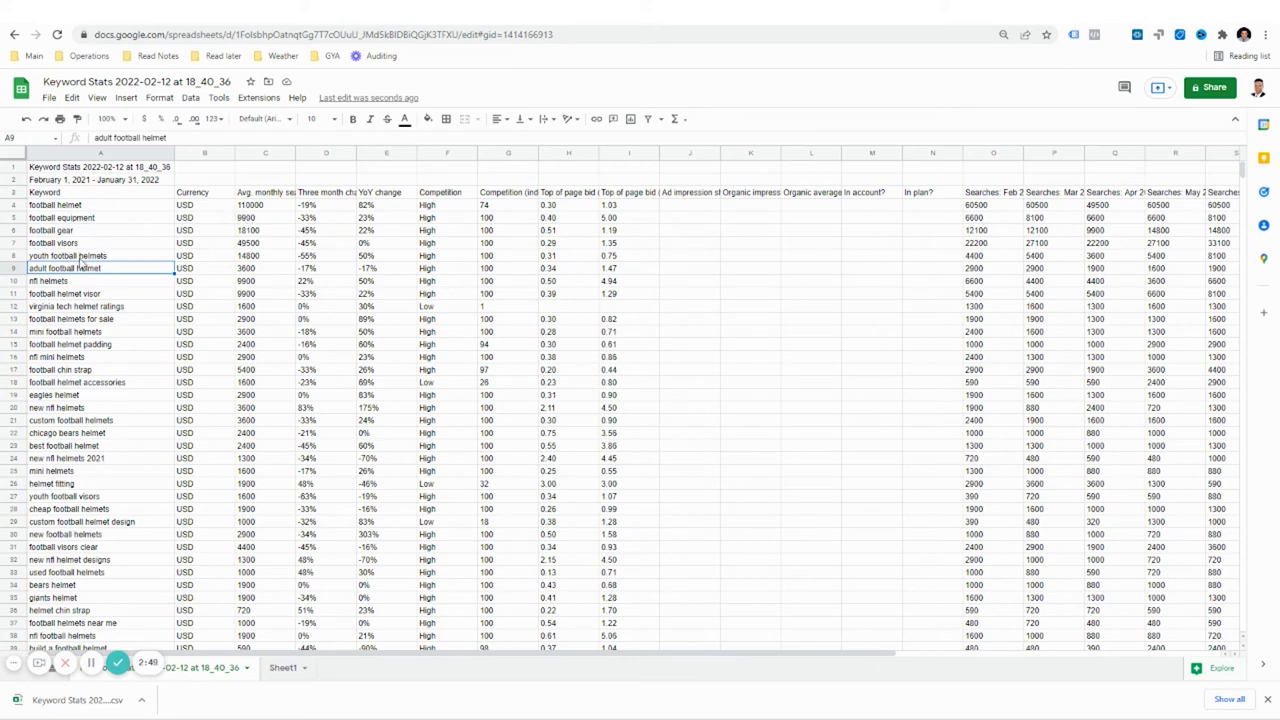
key(ctrl+c)
Insert the copied keyword in front of the existing product title in cell B2 of the Titles feed sheet.
key(ctrl+Tab)
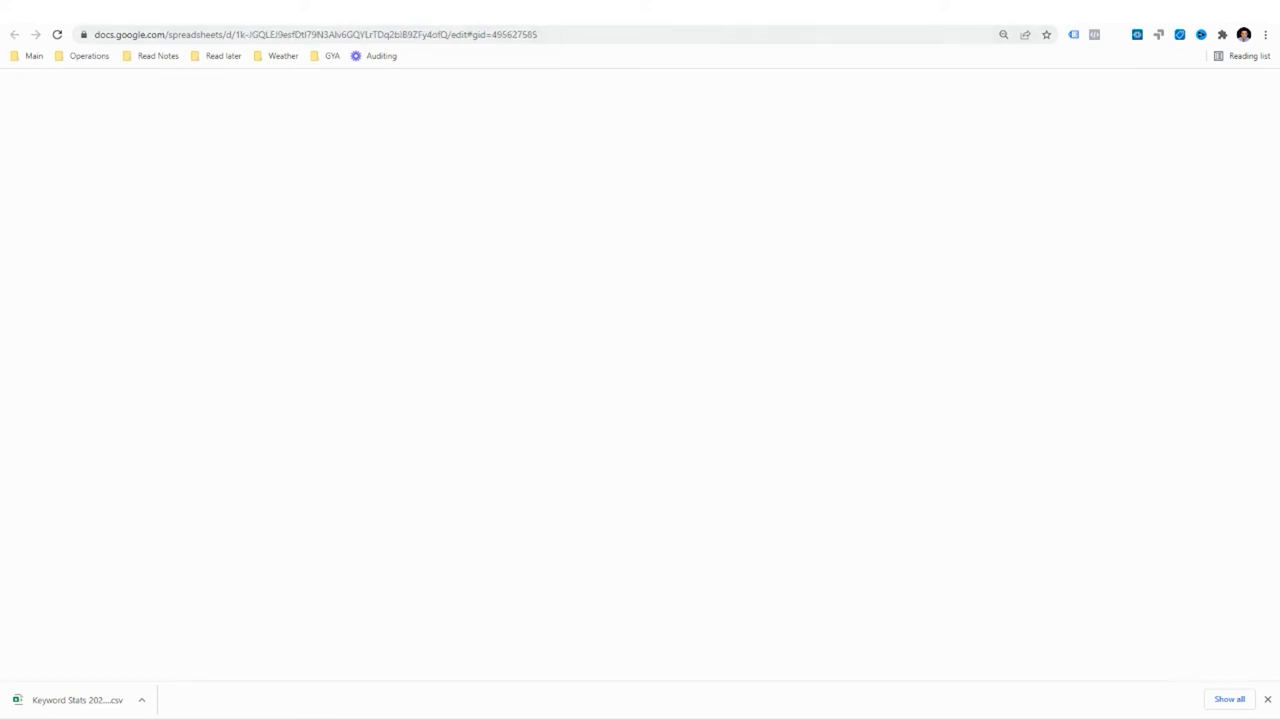
click(108, 182)
double_click(108, 182)
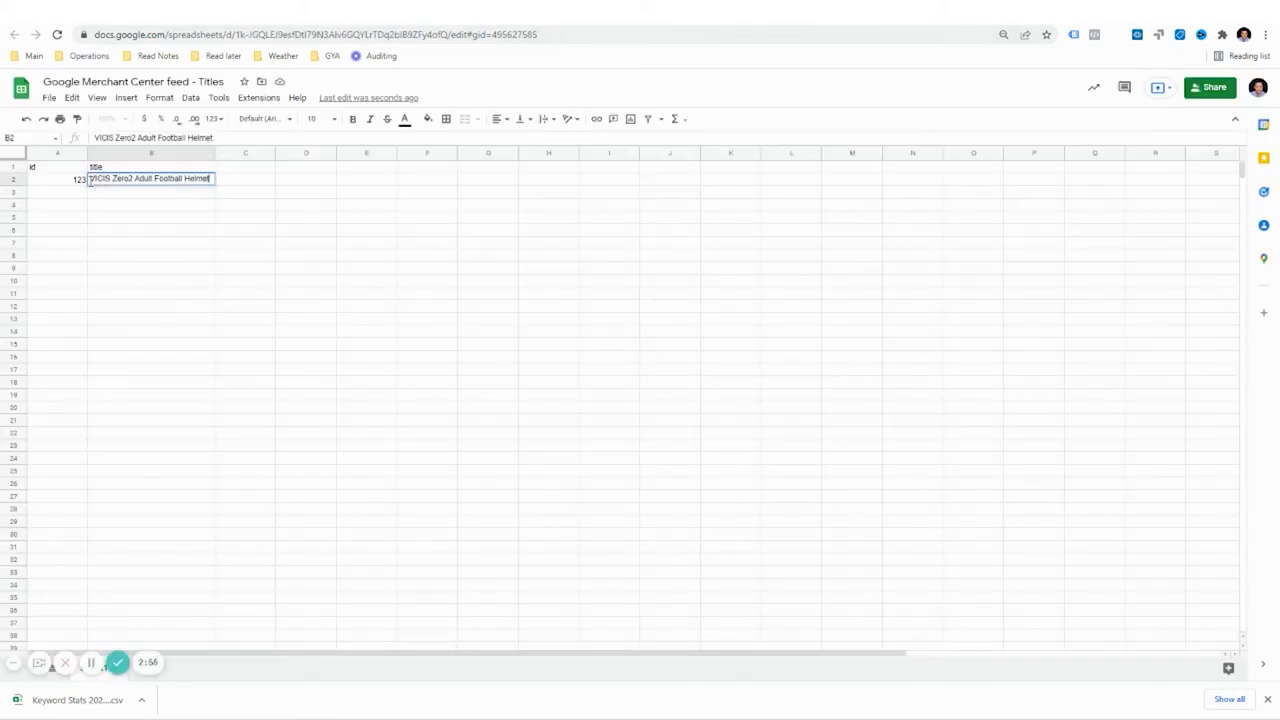
key(ctrl+v)
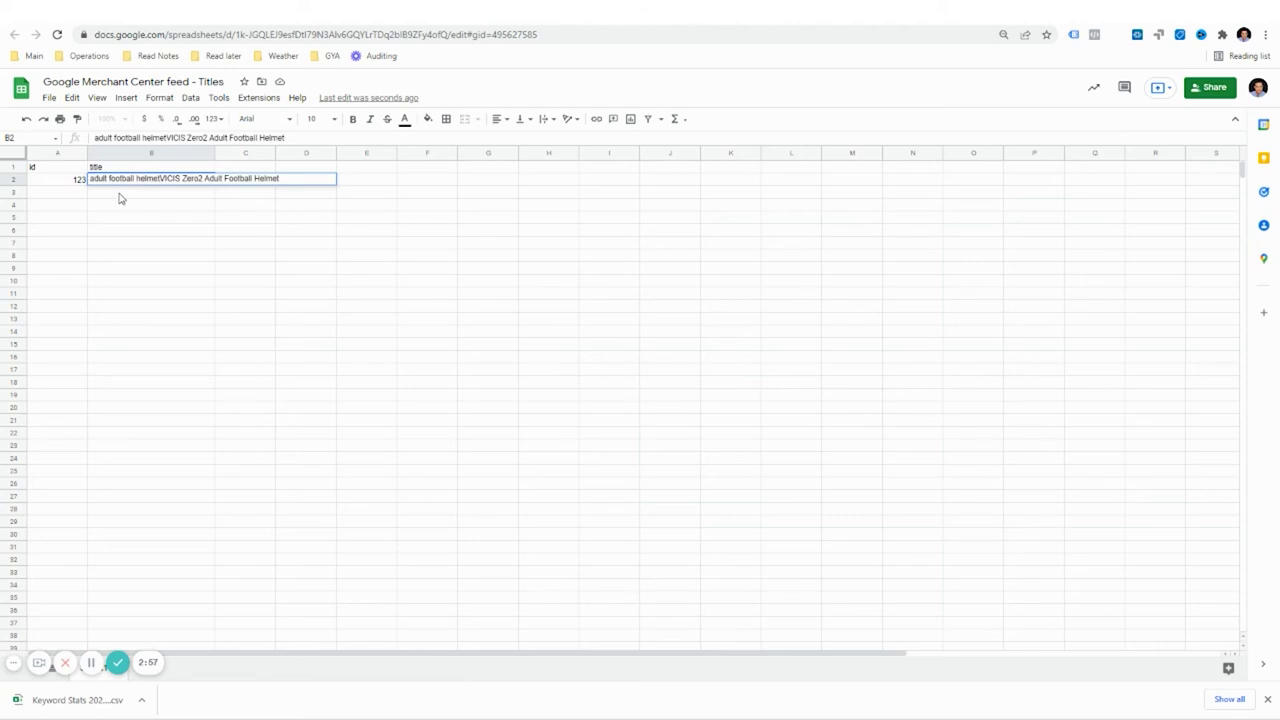
Capitalise the inserted keyword as Adult Football Helmet, separate it from VICIS with a space, and widen column B to fit the title.
key(BackSpace)
text(A)
key(Right)
key(Right)
key(Right)
key(Right)
key(Right)
key(Right)
key(BackSpace)
text(F)
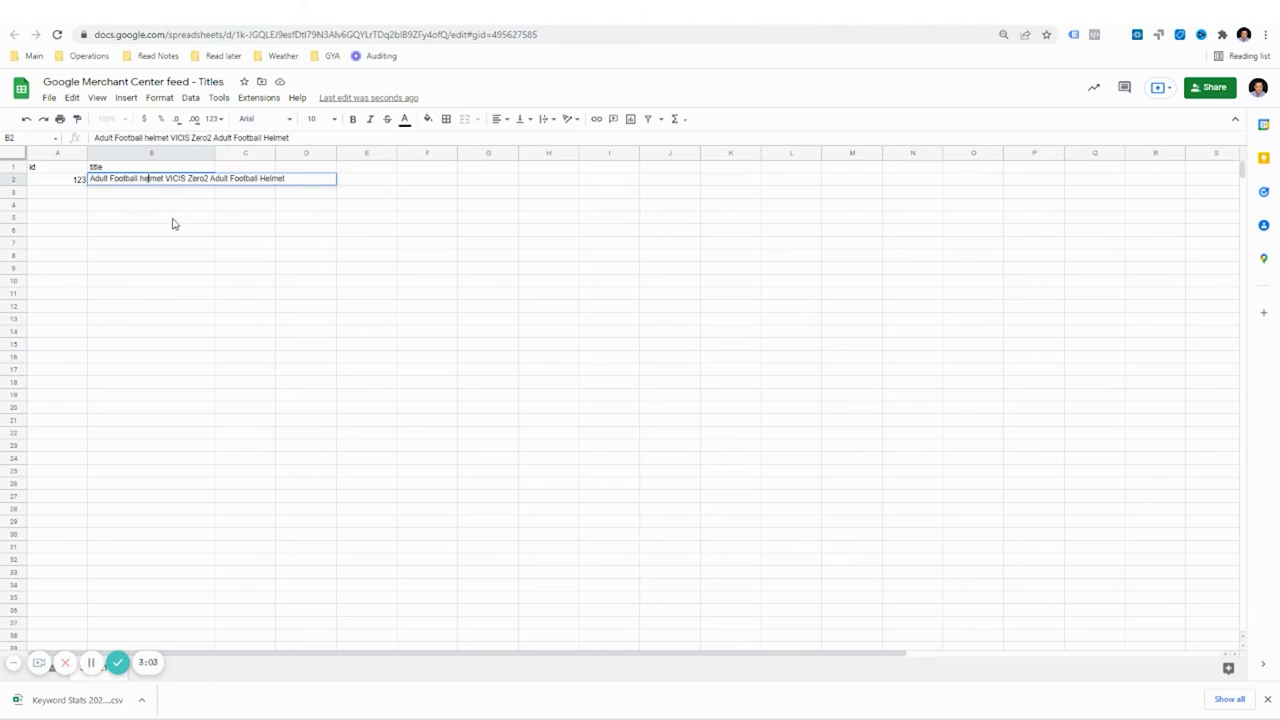
key(BackSpace)
text(H)
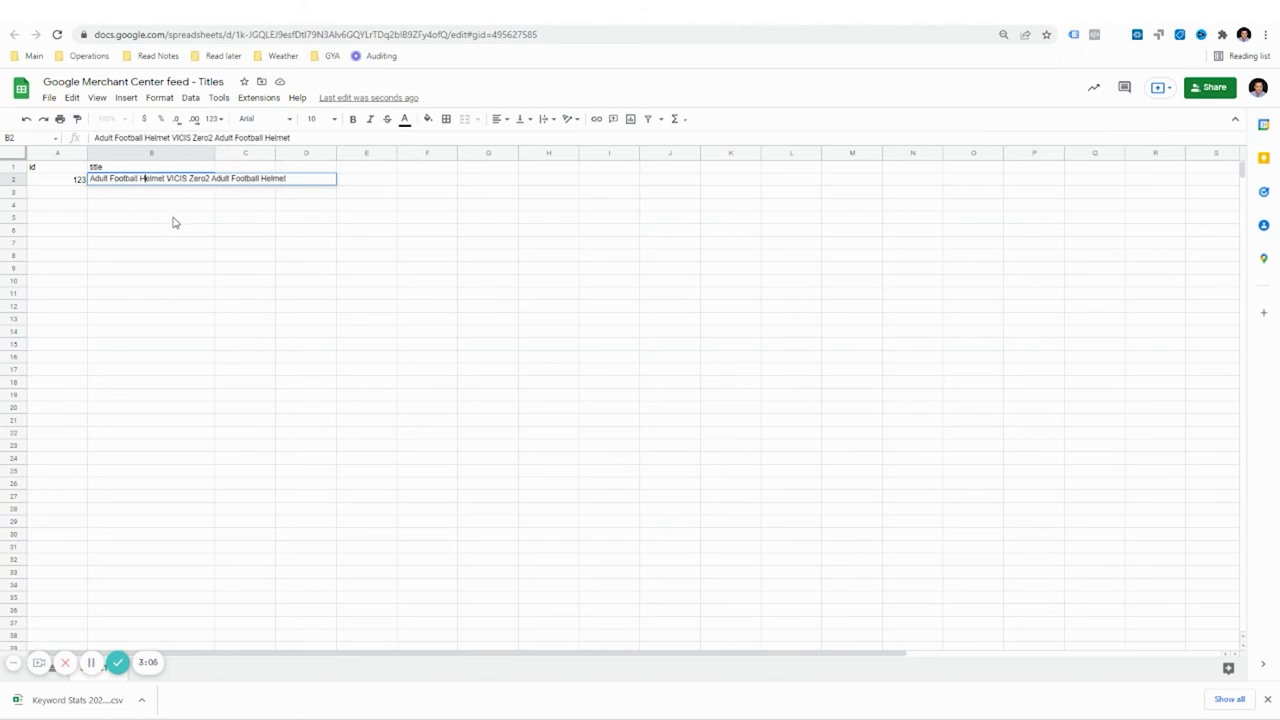
click(170, 222)
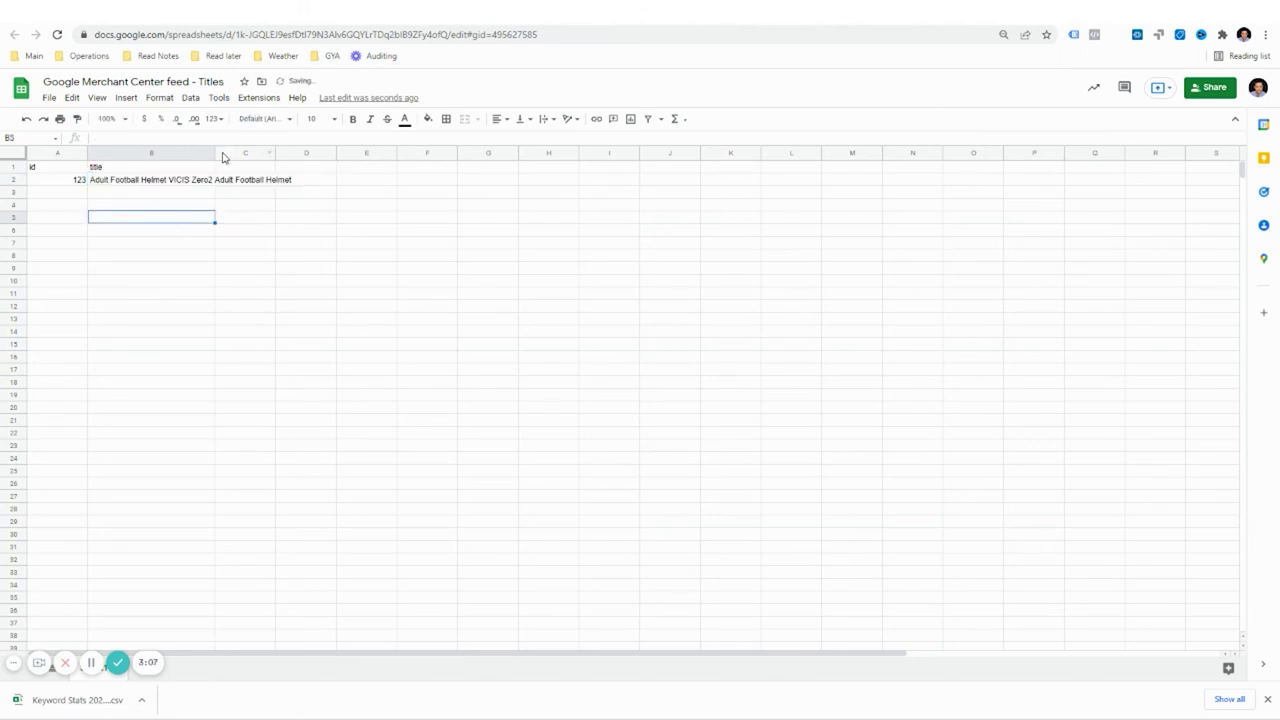
drag(212, 152, 294, 152)
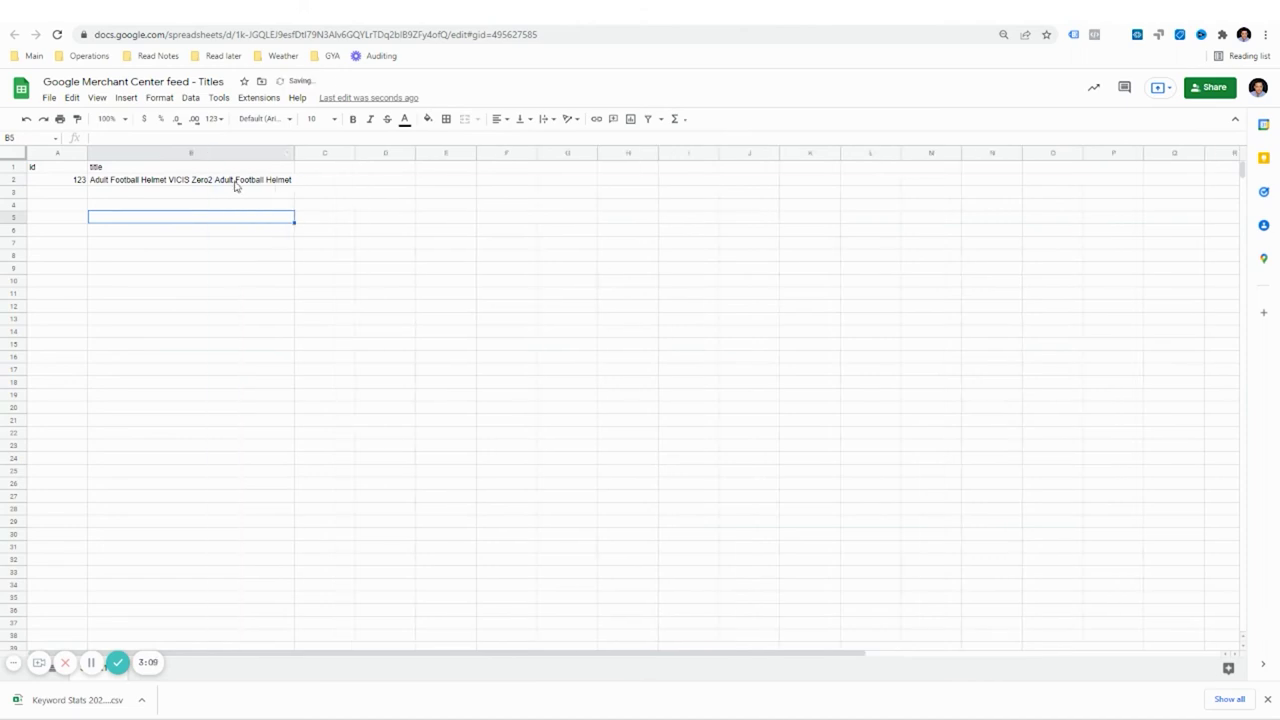
Remove the repeated trailing Adult Football Helmet and make the B2 title read Adult Football Helmet, VICIS Zero2, Black.
double_click(216, 180)
drag(211, 179, 302, 191)
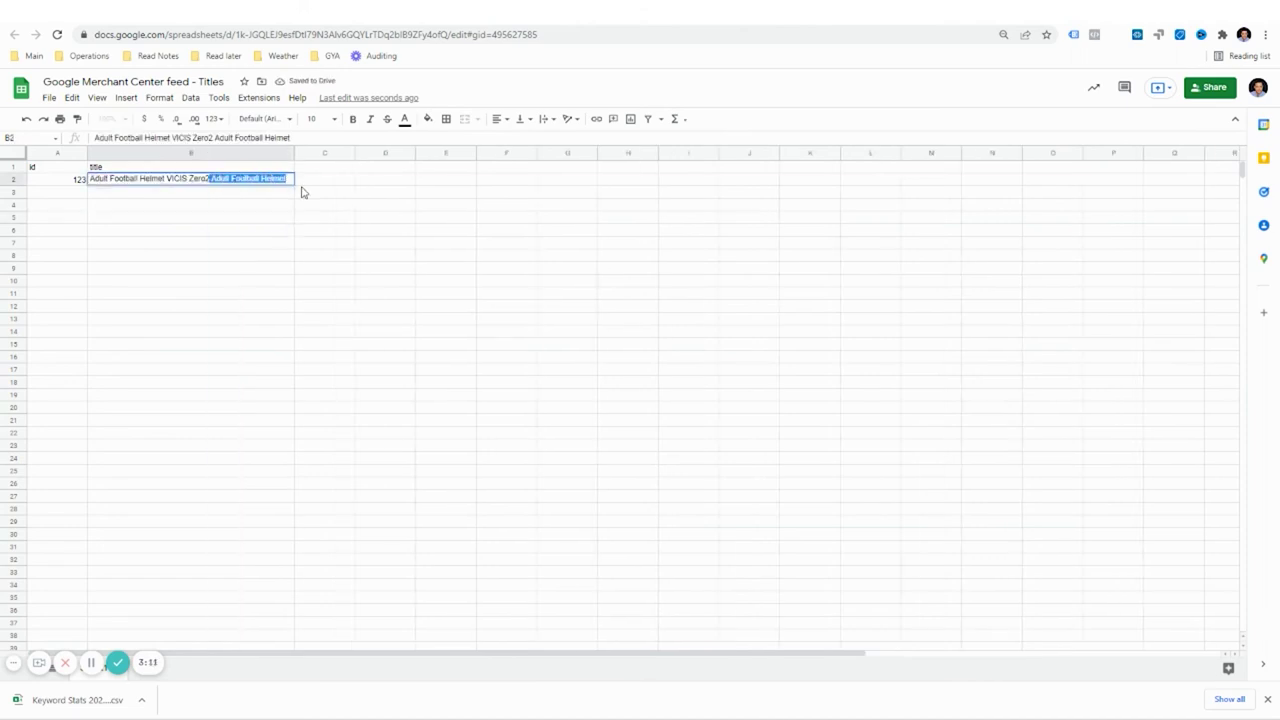
key(BackSpace)
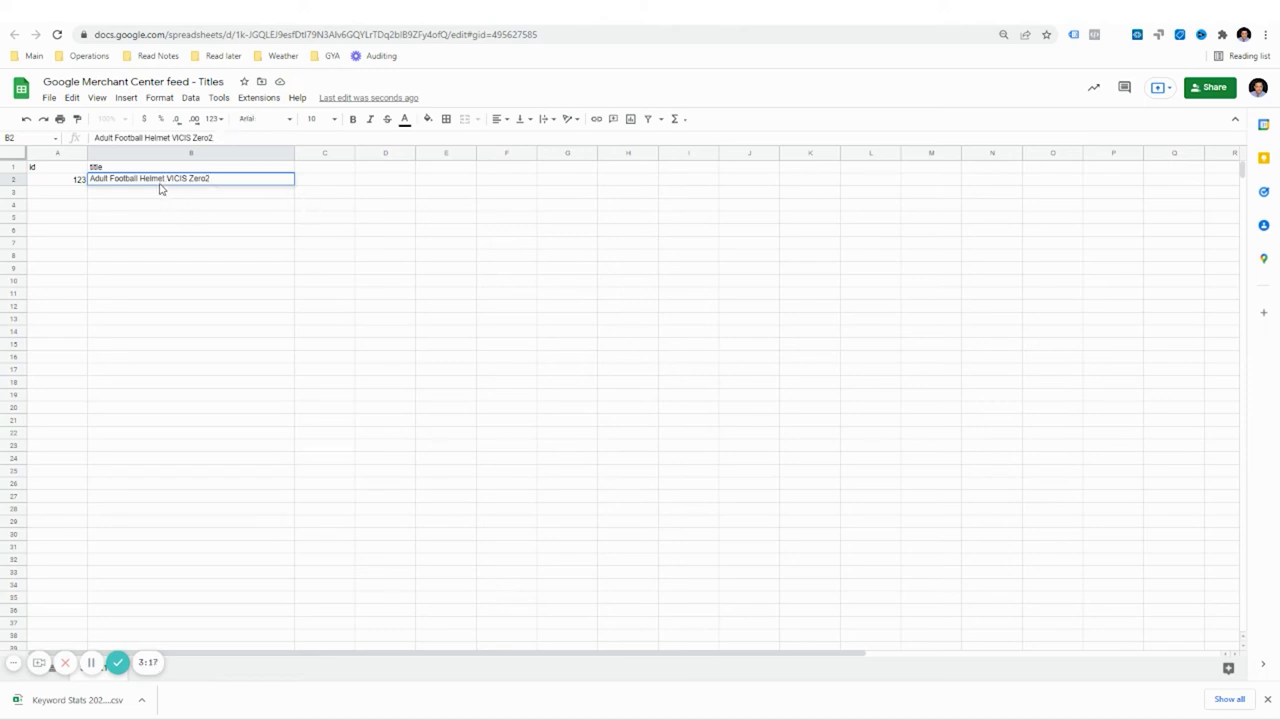
text(, Black)
click(263, 230)
click(131, 205)
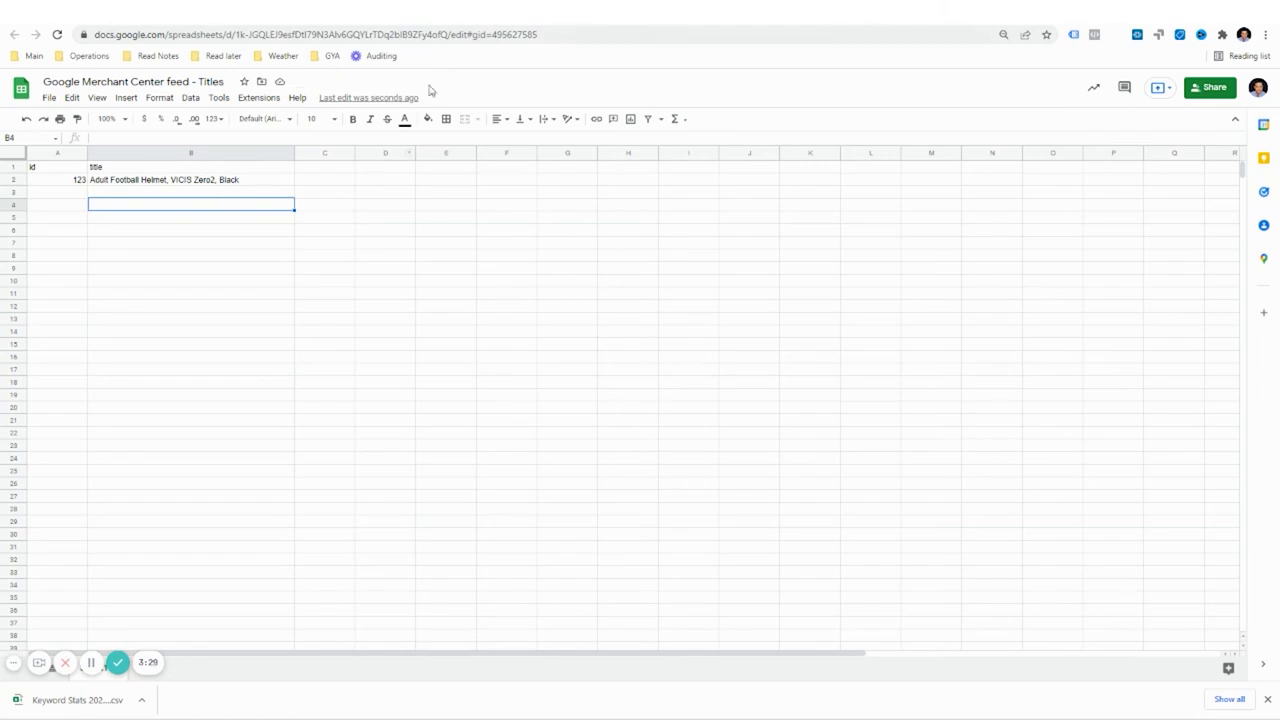
Check further down the Keyword Stats list for other helmet keywords and return to the Titles feed sheet.
key(ctrl+Tab)
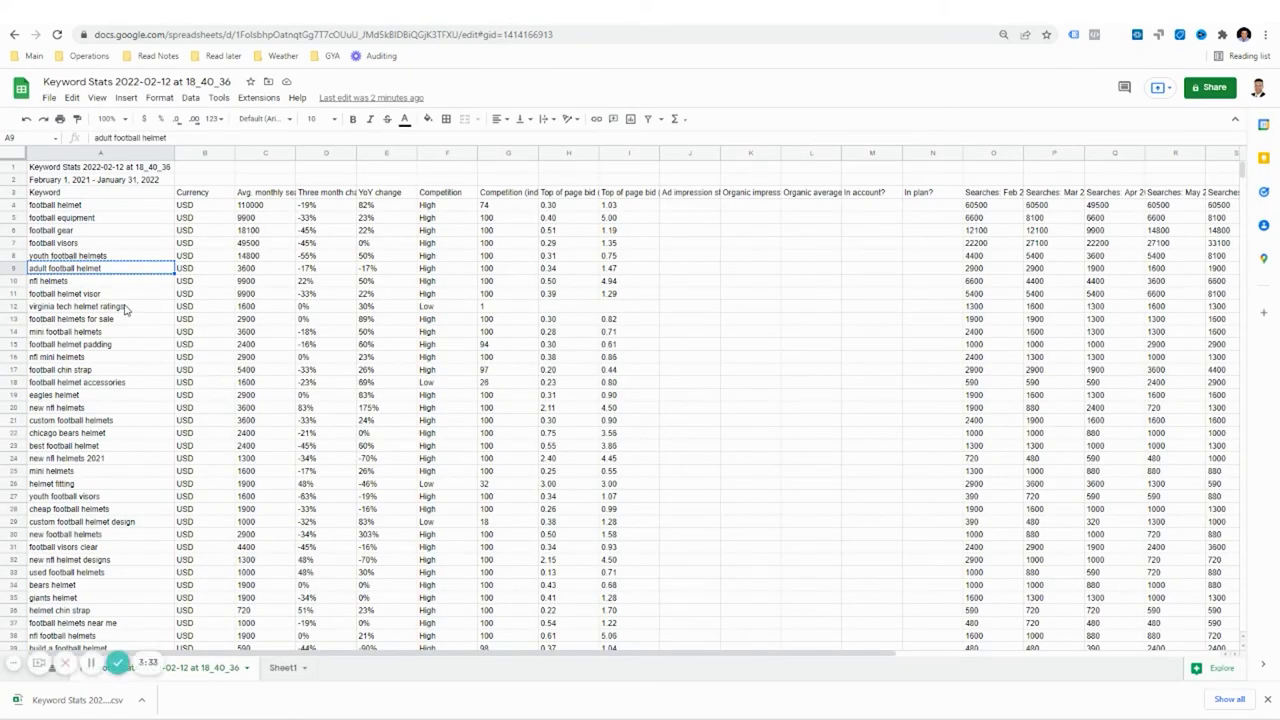
scroll(125, 312, down, 10)
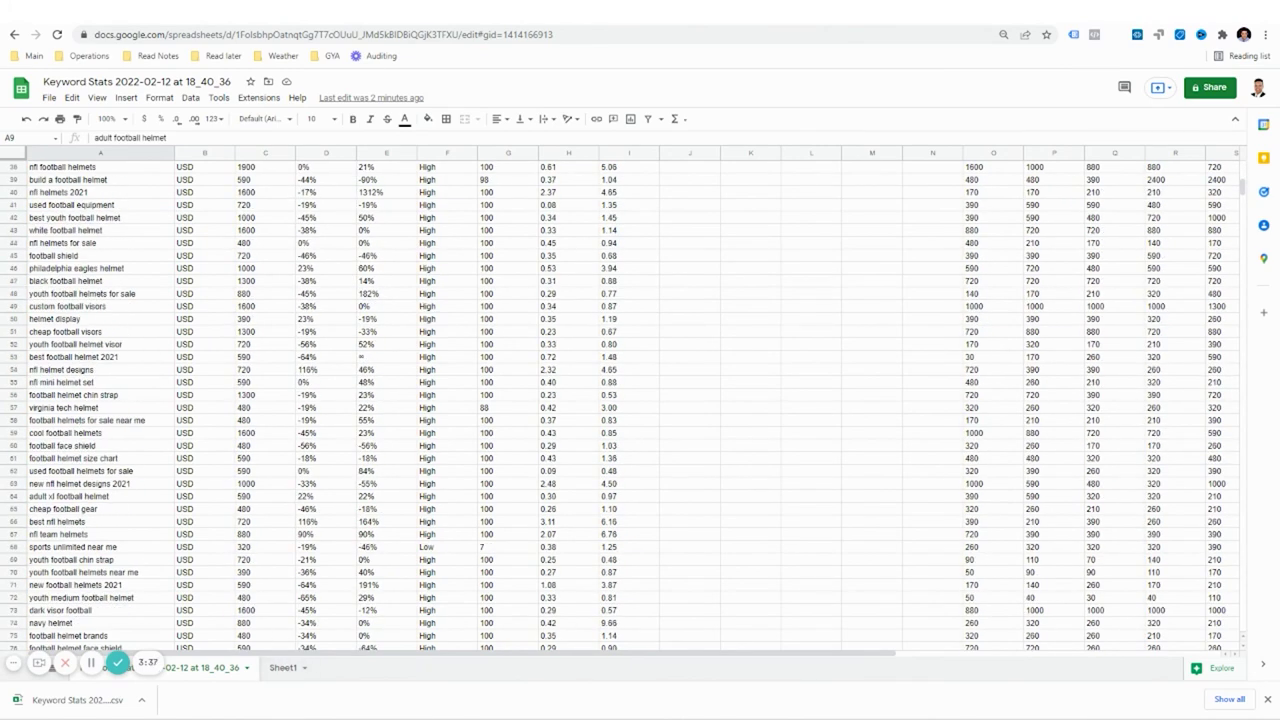
key(ctrl+Tab)
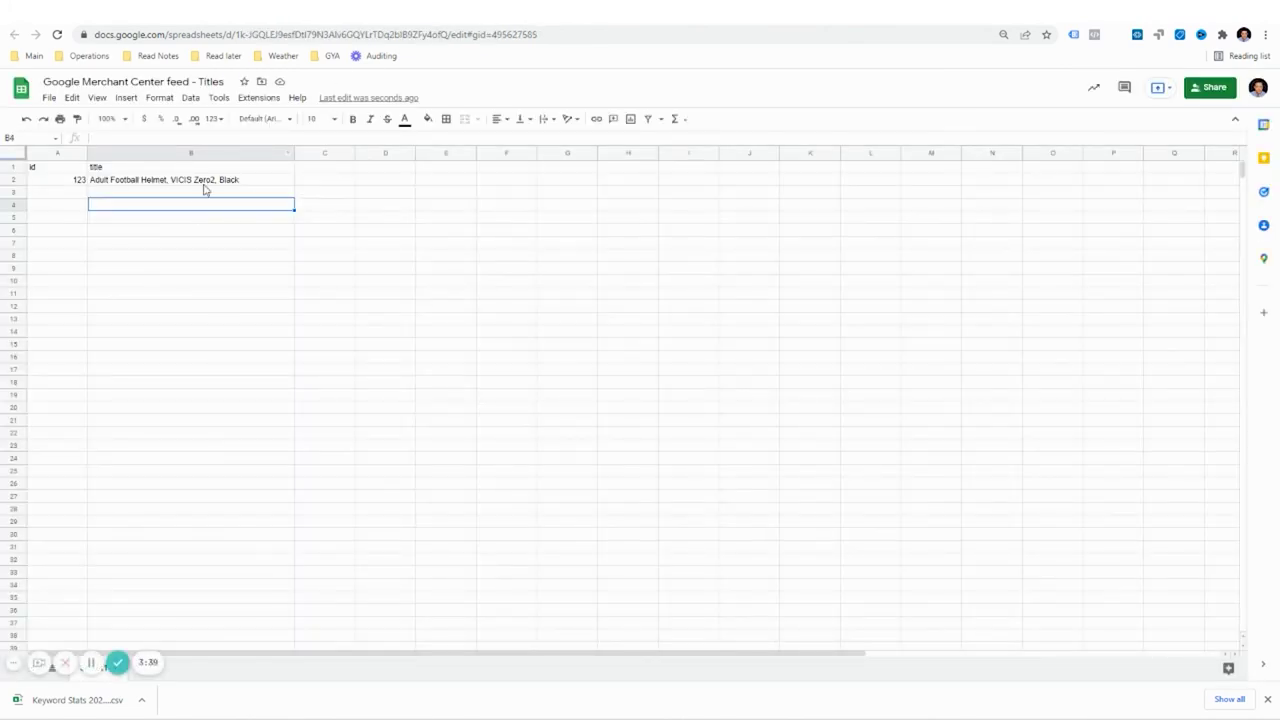
click(266, 252)
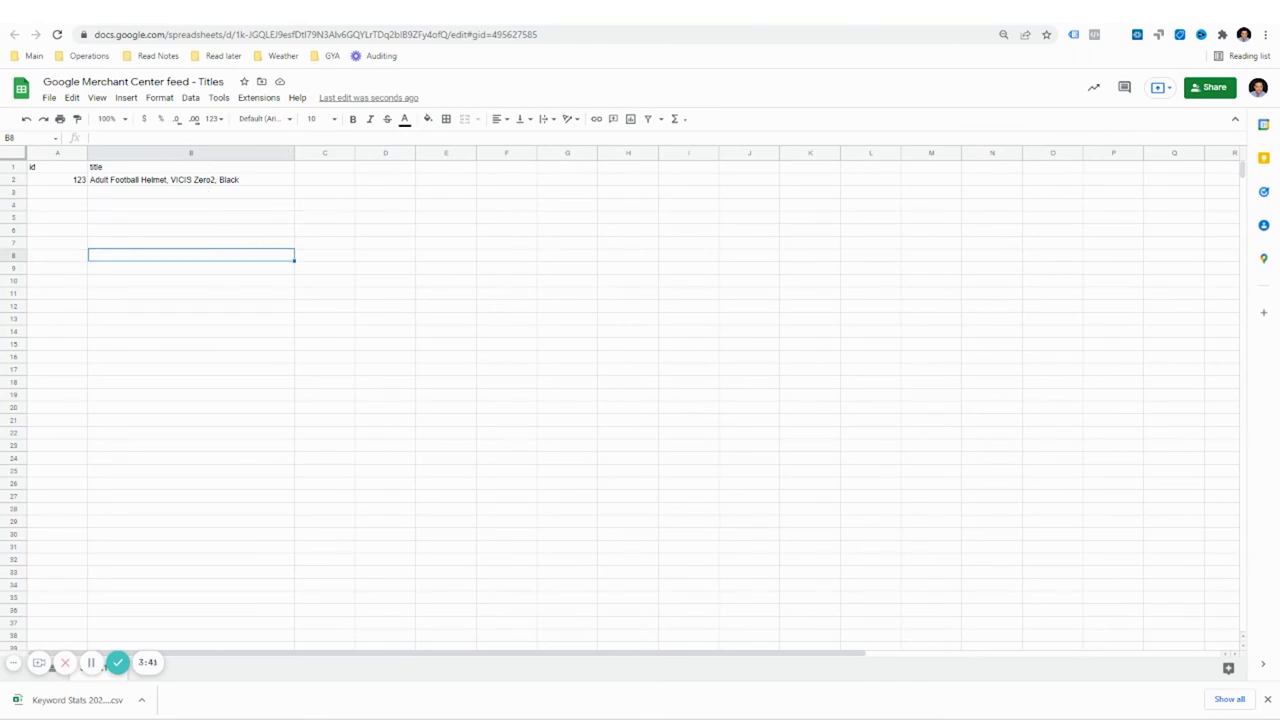
Switch to Google Merchant Center, open the Titles supplemental feed and fetch its Google Sheets data.
key(ctrl+Tab)
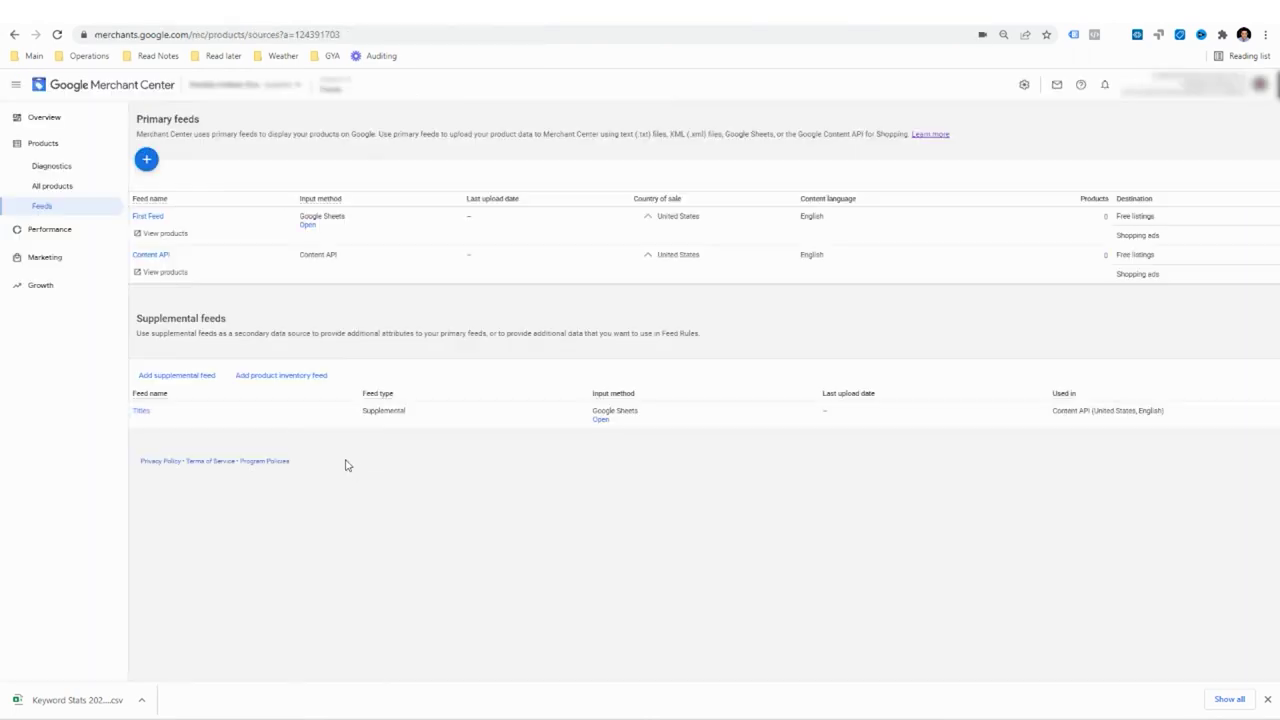
click(141, 411)
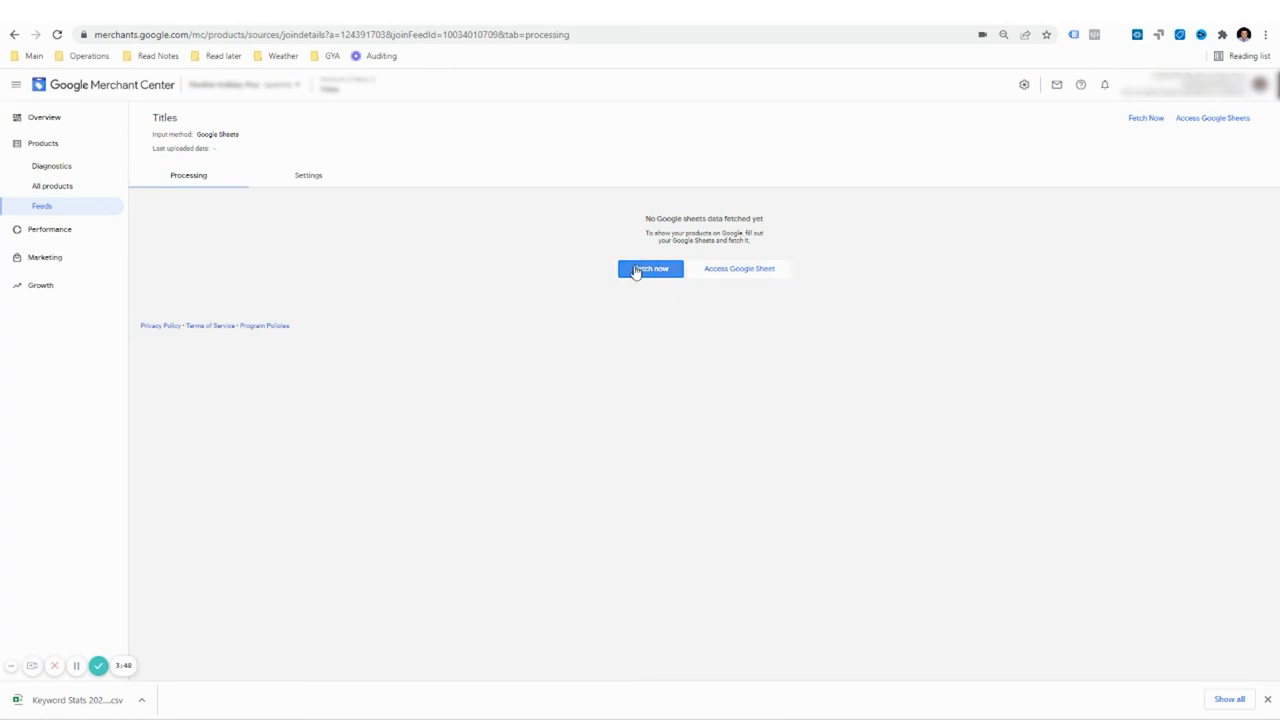
click(1146, 118)
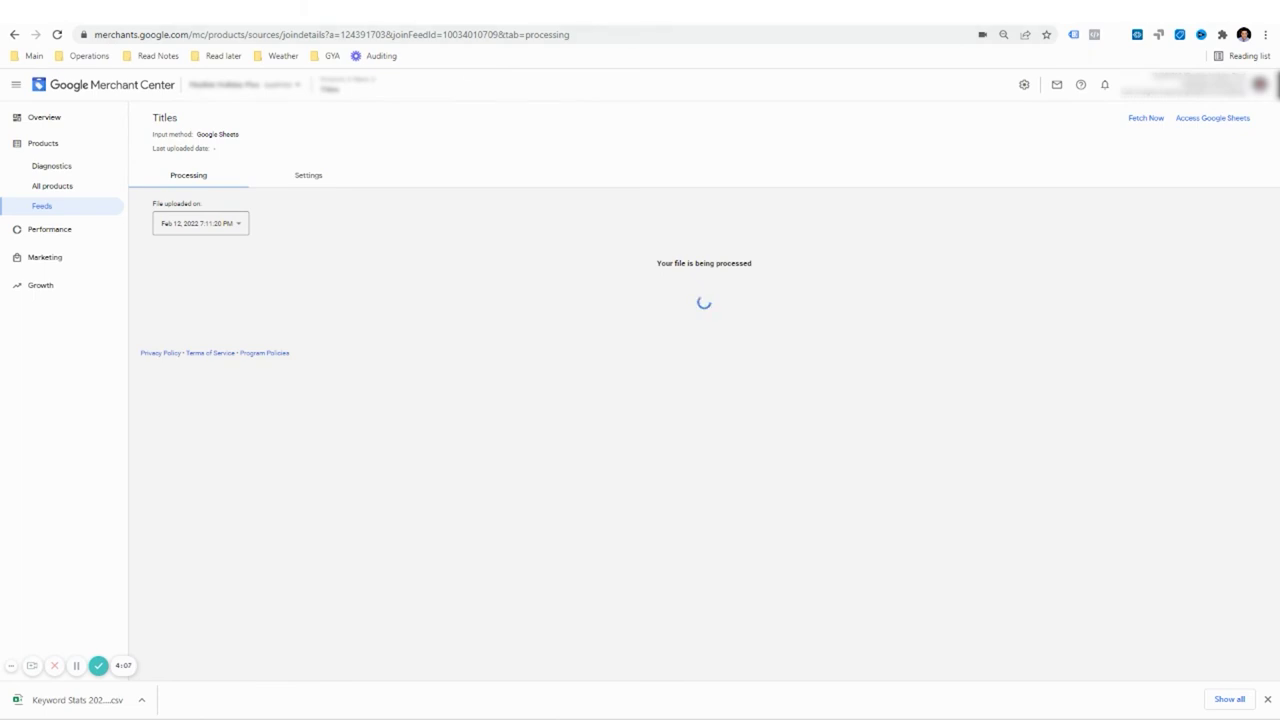
click(1212, 118)
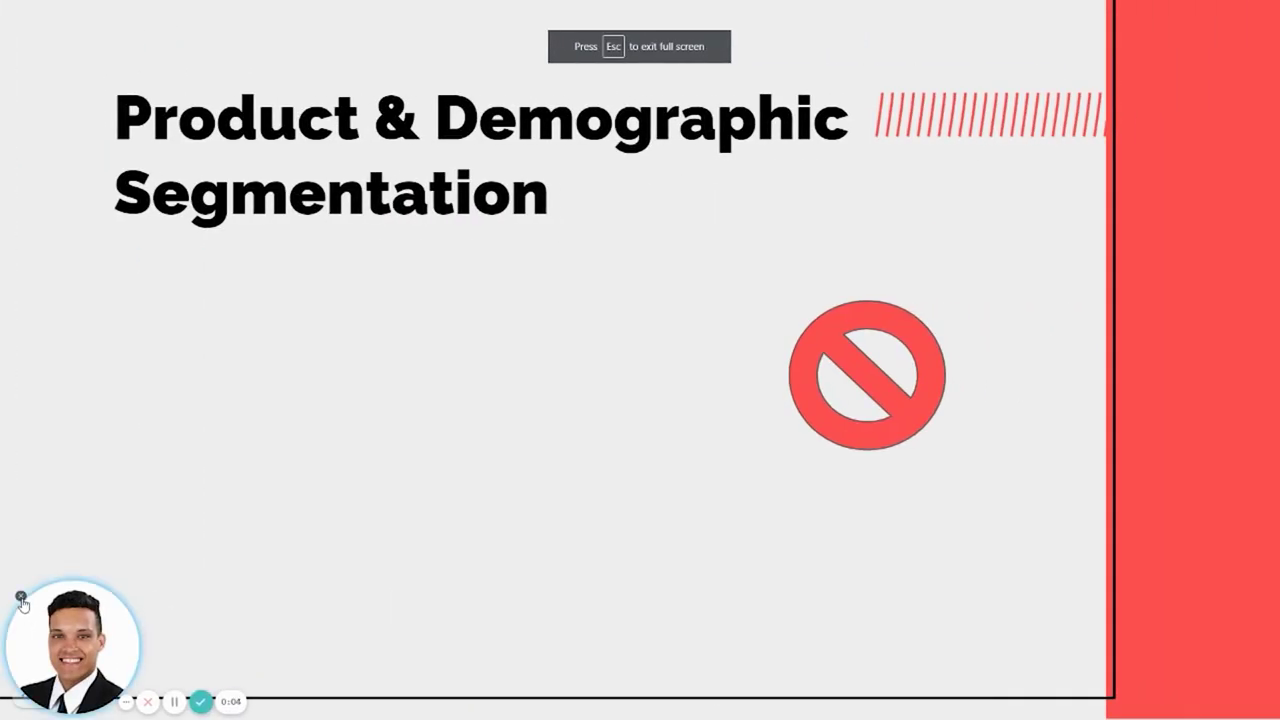
click(21, 598)
click(1008, 351)
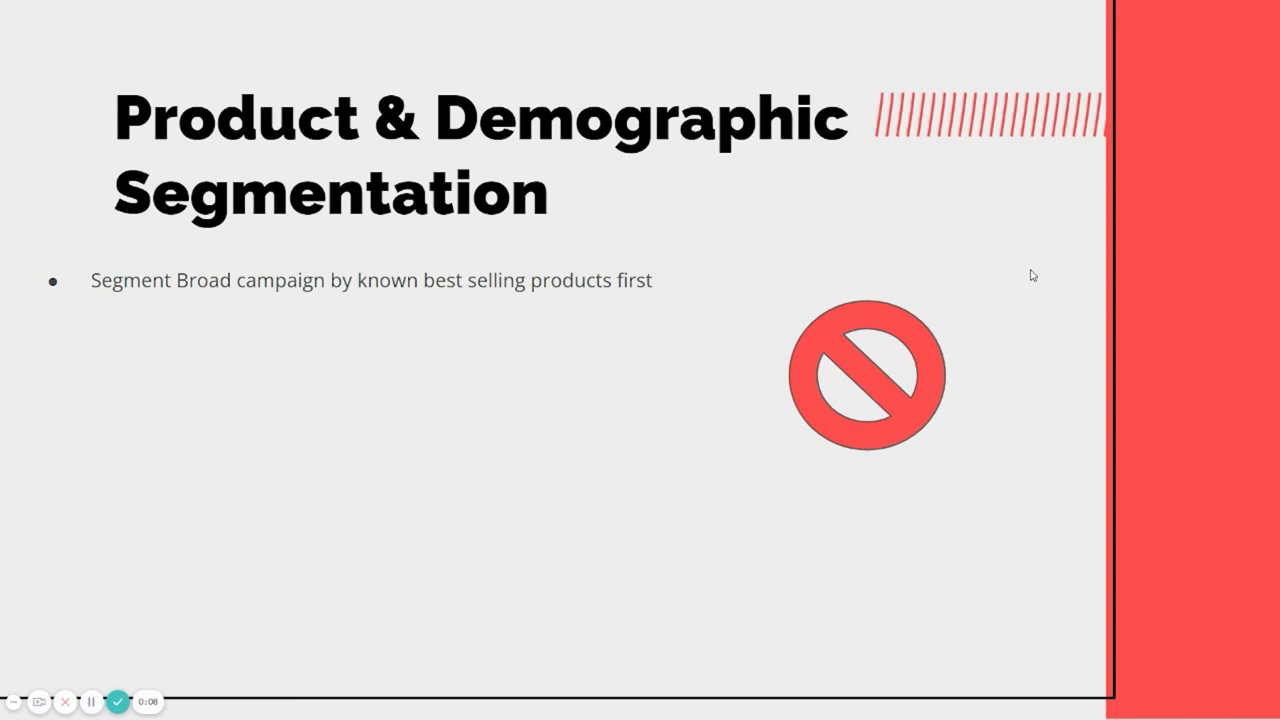